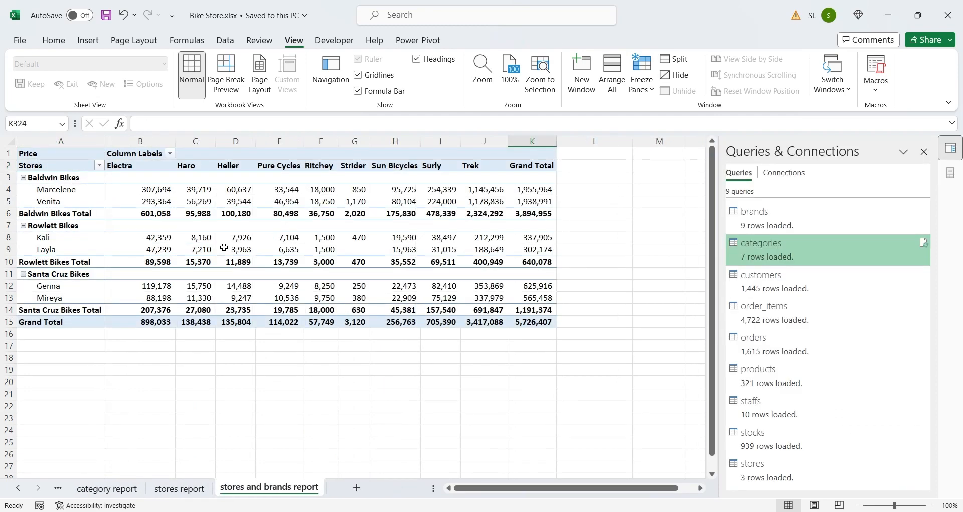
Review the finished workbook's report sheets and its source tables, such as brands report, order_items and staffs.
{"action": "key", "text": "ctrl+Page_Up"}
{"action": "key", "text": "ctrl+Page_Up"}
{"action": "key", "text": "ctrl+Page_Up"}
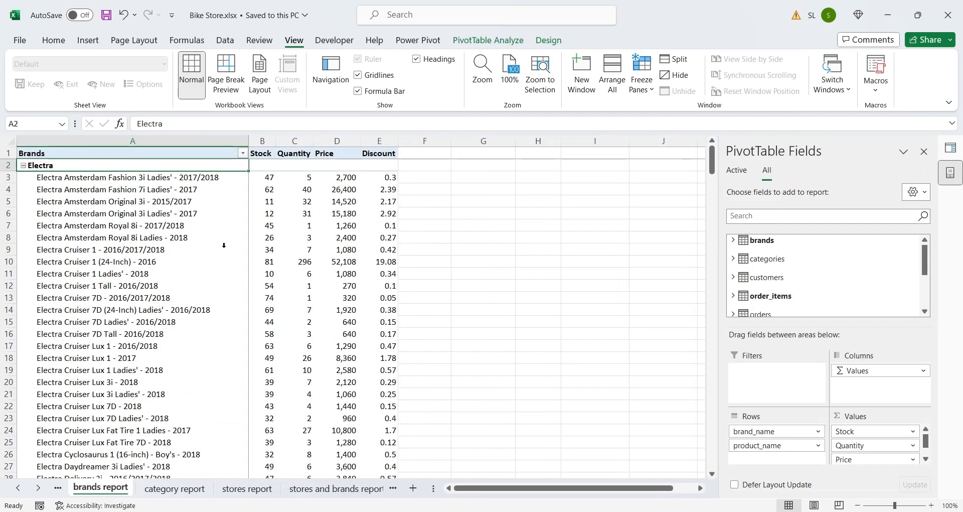
{"action": "key", "text": "ctrl+Page_Up"}
{"action": "key", "text": "ctrl+Page_Up"}
{"action": "key", "text": "ctrl+Page_Up"}
{"action": "key", "text": "ctrl+Page_Up"}
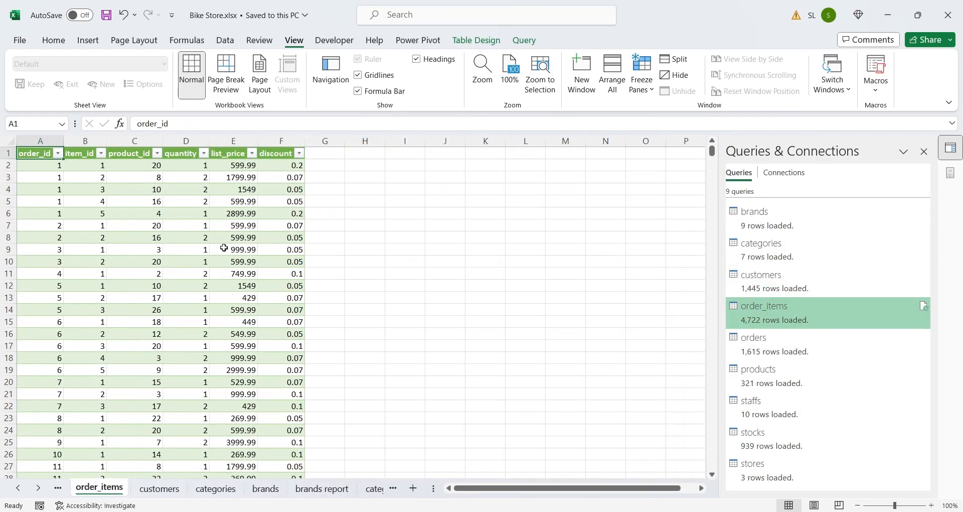
{"action": "key", "text": "ctrl+Page_Up"}
{"action": "key", "text": "ctrl+Page_Up"}
{"action": "key", "text": "ctrl+Page_Up"}
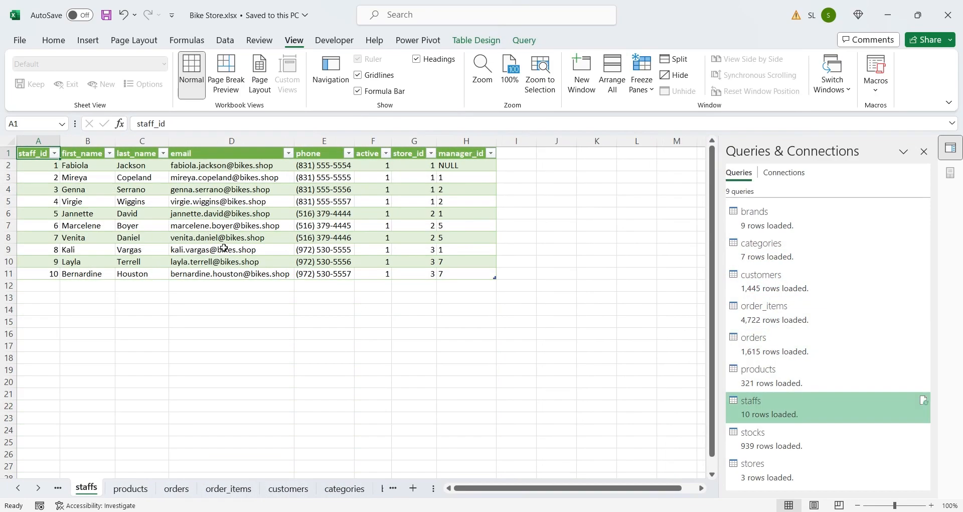
{"action": "key", "text": "ctrl+Page_Up"}
{"action": "key", "text": "ctrl+Page_Up"}
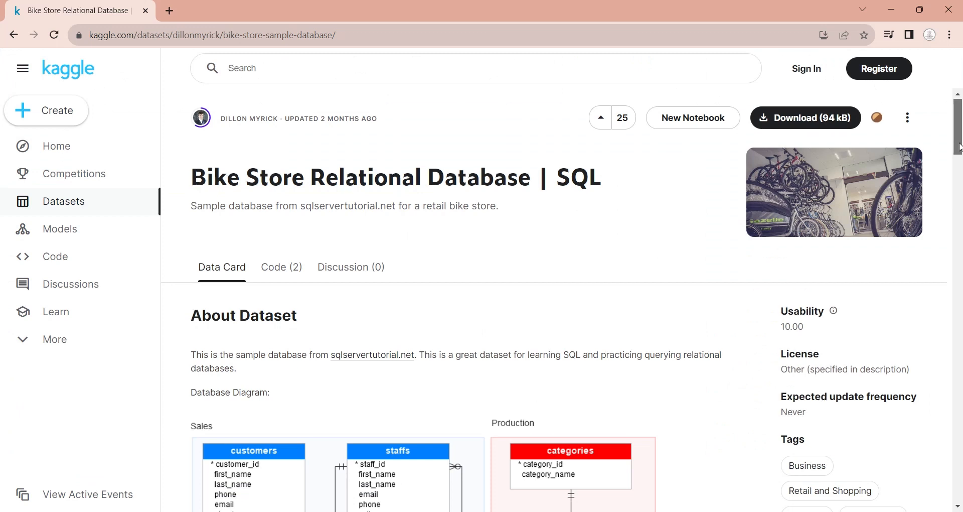
Examine the database diagram of the Bike Store Relational Database on Kaggle and download the dataset.
{"action": "left_click_drag", "start_coordinate": [958, 145], "coordinate": [962, 186]}
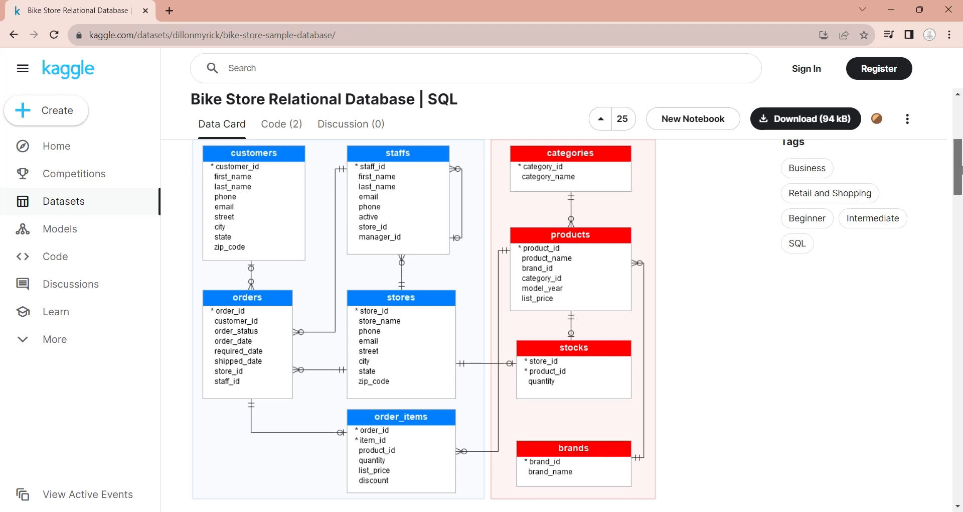
{"action": "left_click_drag", "start_coordinate": [962, 171], "coordinate": [962, 89]}
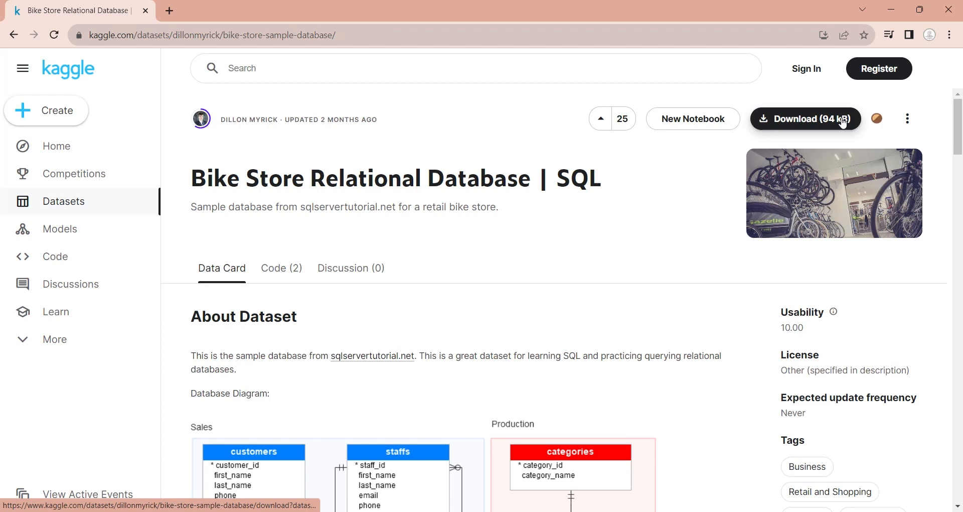
{"action": "left_click", "coordinate": [827, 123]}
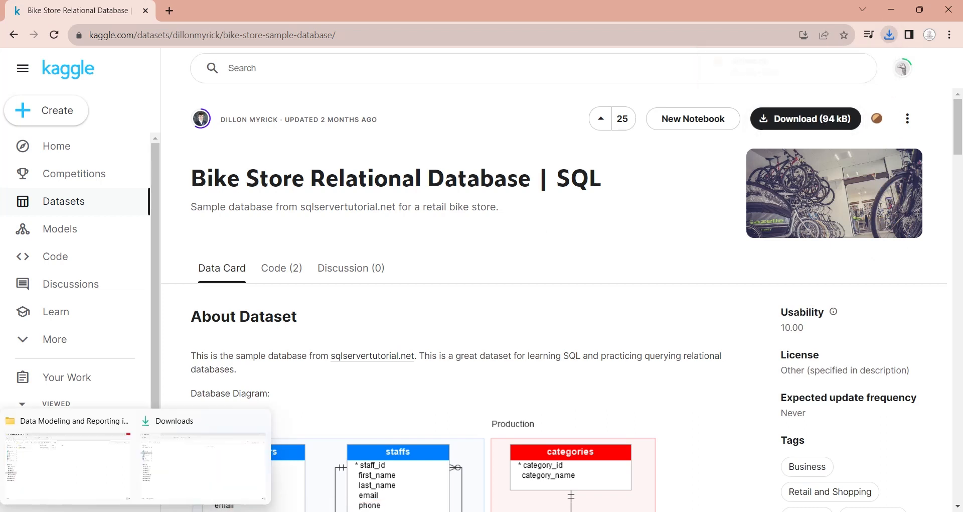
Move archive.zip from Downloads into the Data Modeling and Reporting in MS Excel folder.
{"action": "left_click", "coordinate": [172, 470]}
{"action": "left_click", "coordinate": [141, 161]}
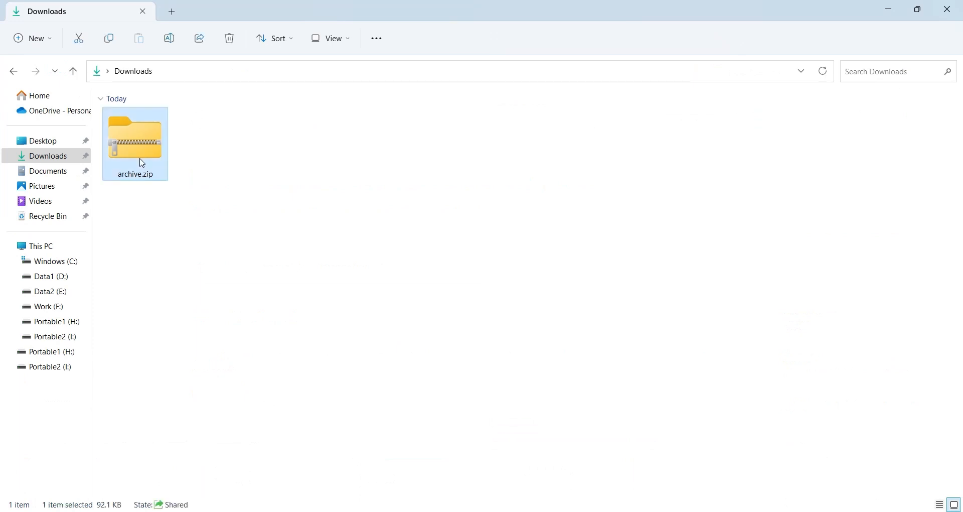
{"action": "key", "text": "ctrl+x"}
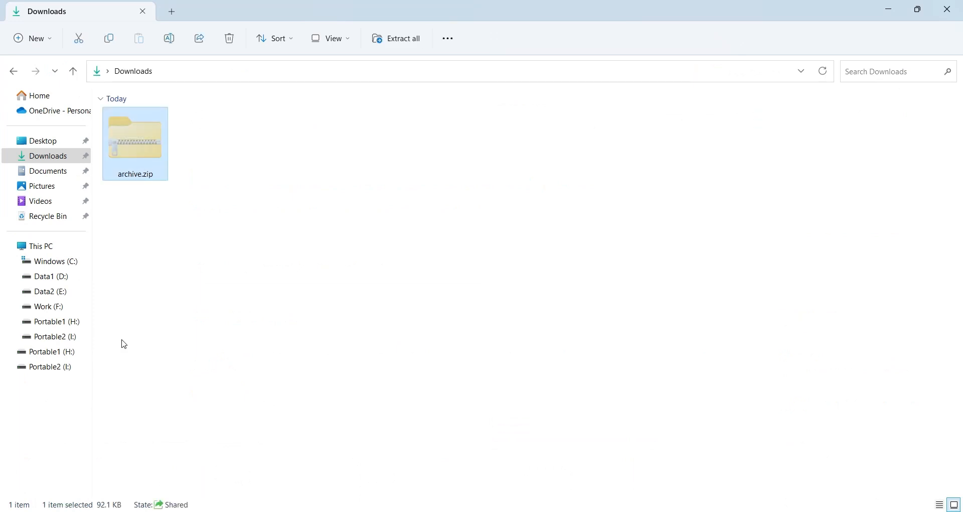
{"action": "mouse_move", "coordinate": [90, 499]}
{"action": "left_click", "coordinate": [90, 477]}
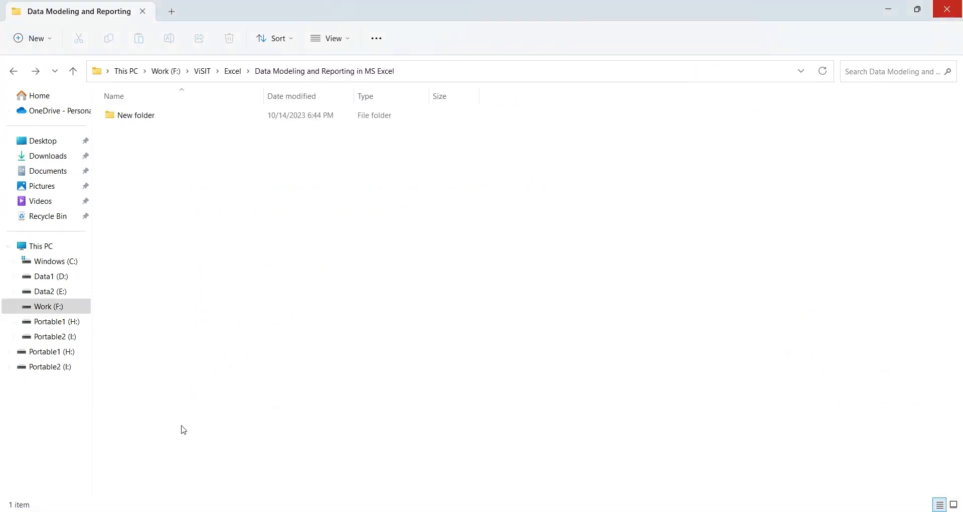
{"action": "key", "text": "ctrl+v"}
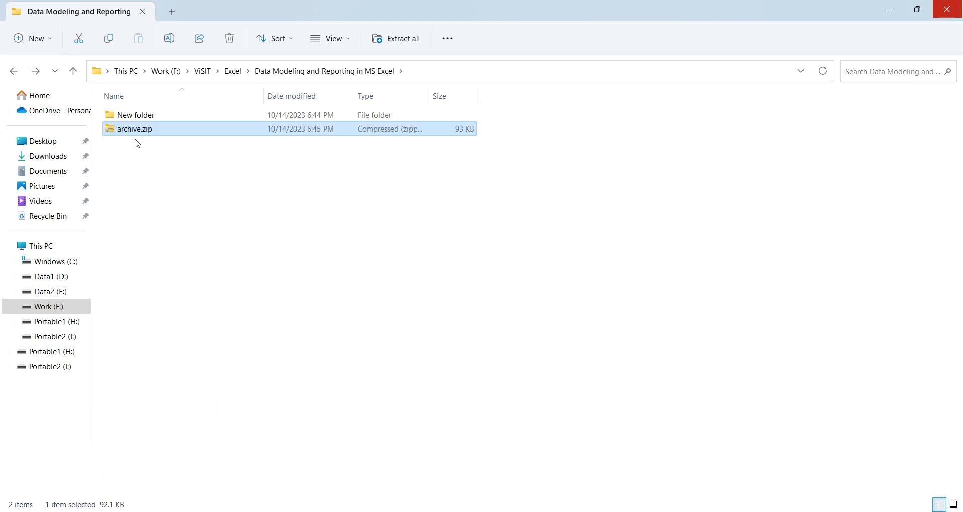
Extract archive.zip directly into F:\ViSIT\Excel\Data Modeling and Reporting in MS Excel, without an archive subfolder.
{"action": "right_click", "coordinate": [136, 139]}
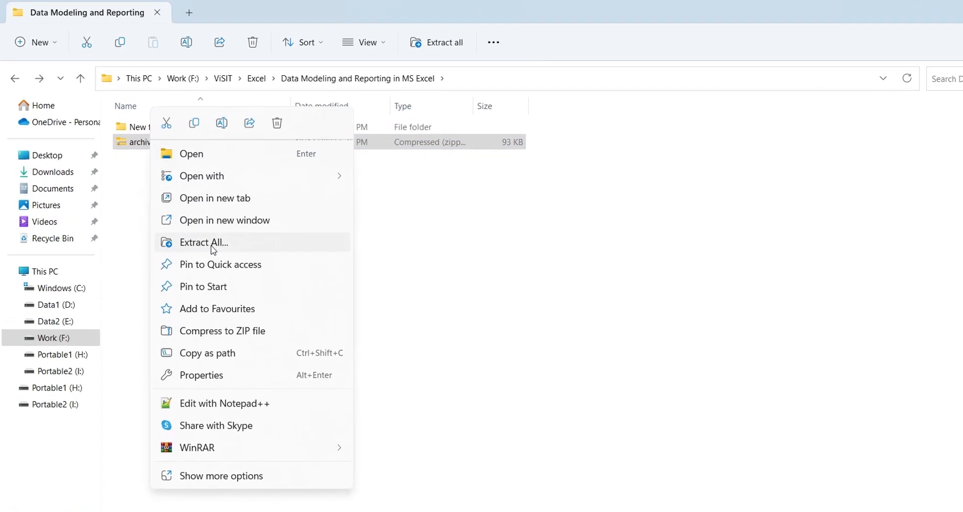
{"action": "left_click", "coordinate": [219, 249]}
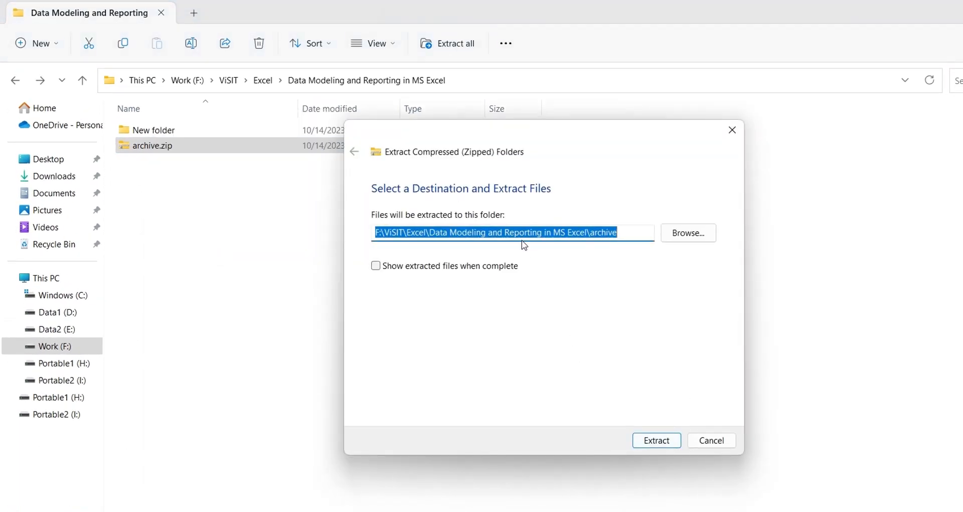
{"action": "left_click_drag", "start_coordinate": [593, 235], "coordinate": [737, 240]}
{"action": "key", "text": "BackSpace"}
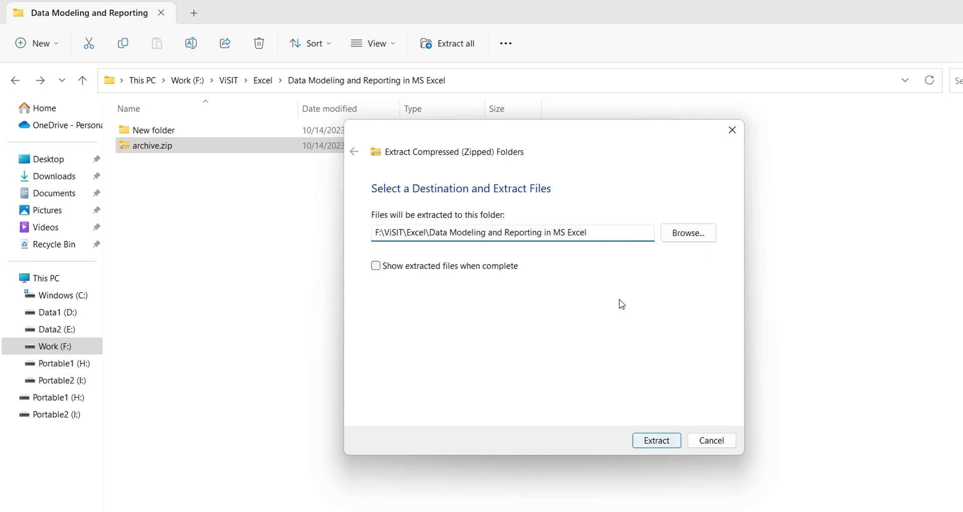
{"action": "left_click", "coordinate": [662, 441]}
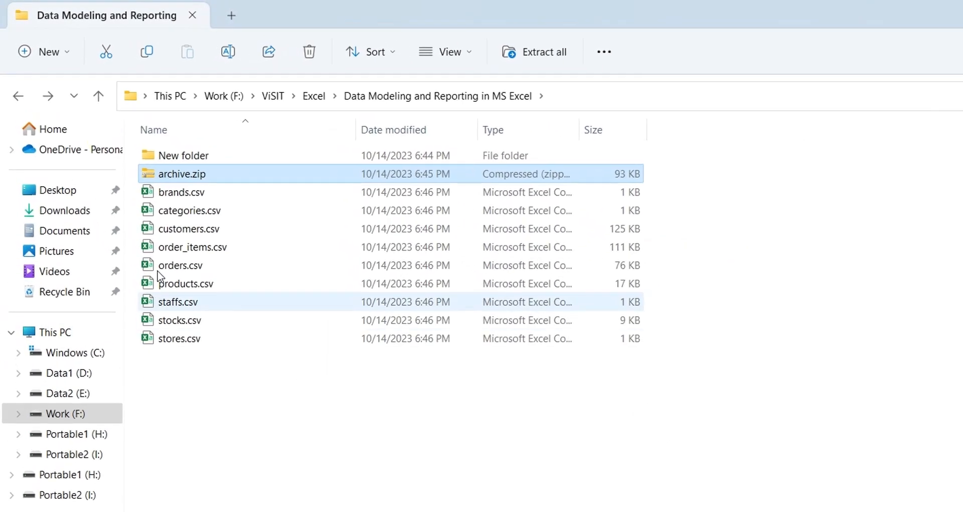
Delete archive.zip from the project folder, keeping the extracted CSV files.
{"action": "right_click", "coordinate": [169, 180]}
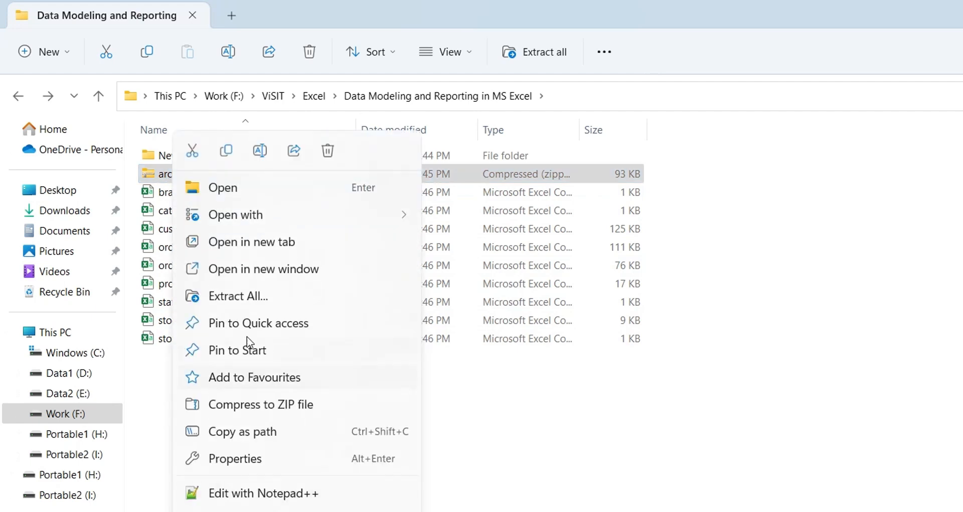
{"action": "left_click", "coordinate": [327, 150]}
{"action": "left_click_drag", "start_coordinate": [196, 393], "coordinate": [262, 171]}
{"action": "left_click", "coordinate": [287, 433]}
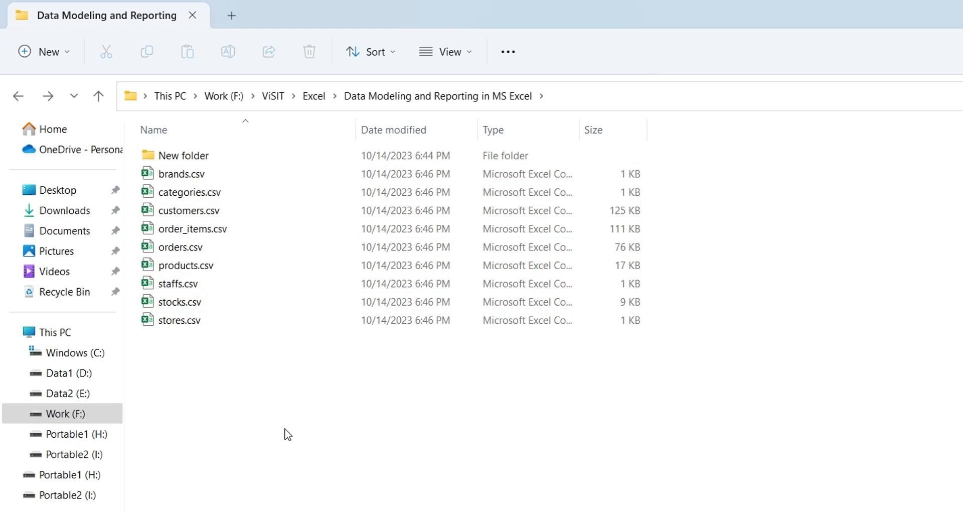
Create a Microsoft Excel worksheet file named Bike Store.xlsx in the project folder and open it.
{"action": "right_click", "coordinate": [210, 404]}
{"action": "mouse_move", "coordinate": [270, 334]}
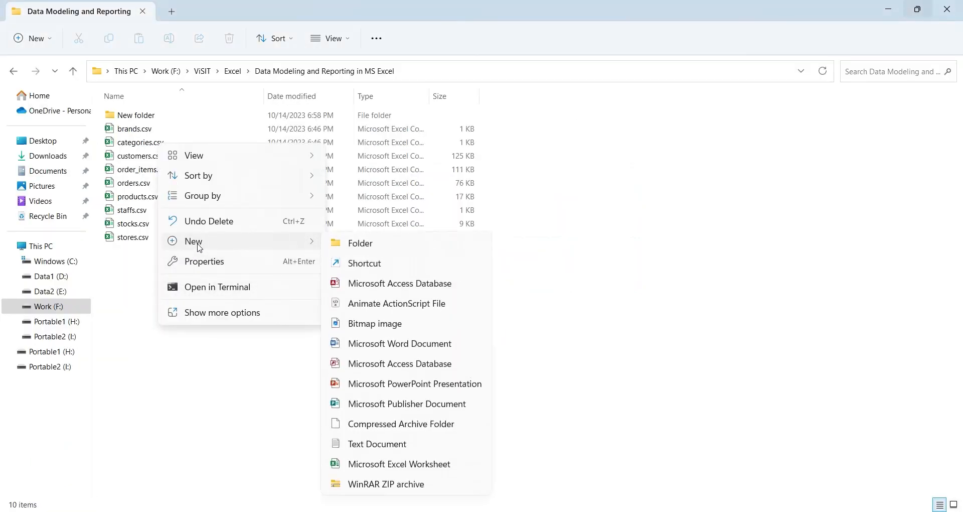
{"action": "left_click", "coordinate": [384, 464]}
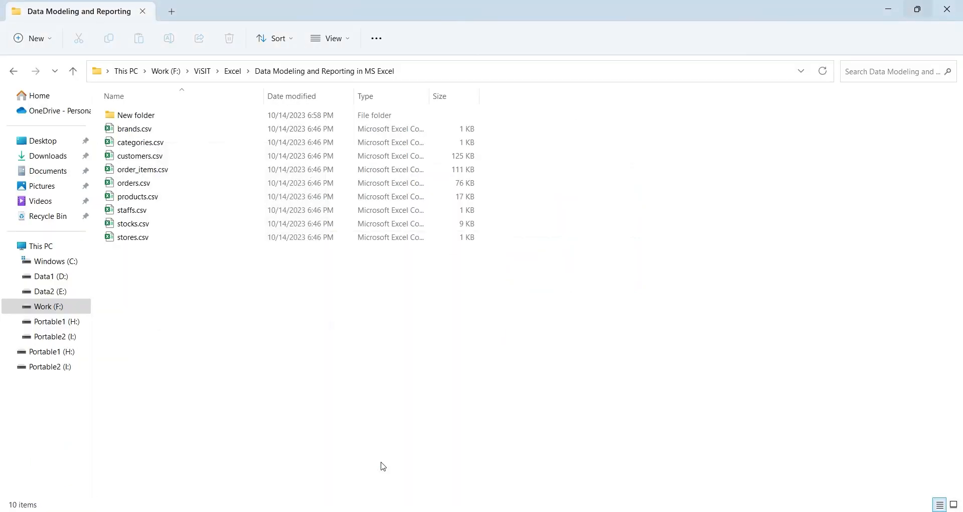
{"action": "type", "text": "Bike S"}
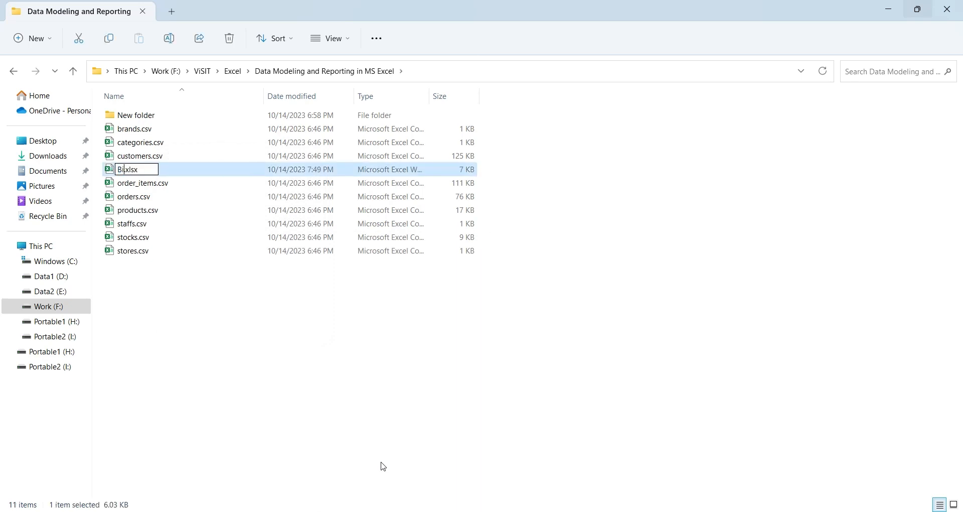
{"action": "type", "text": "tore"}
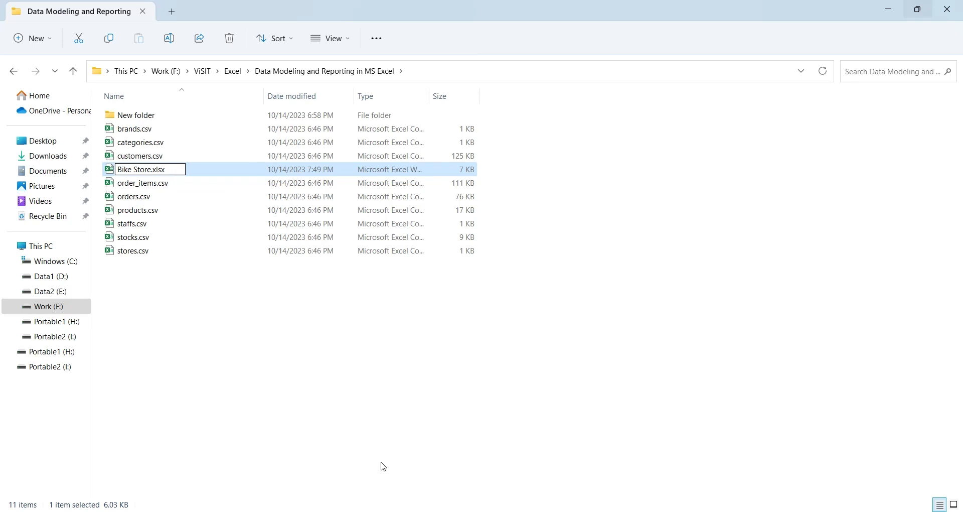
{"action": "key", "text": "Return"}
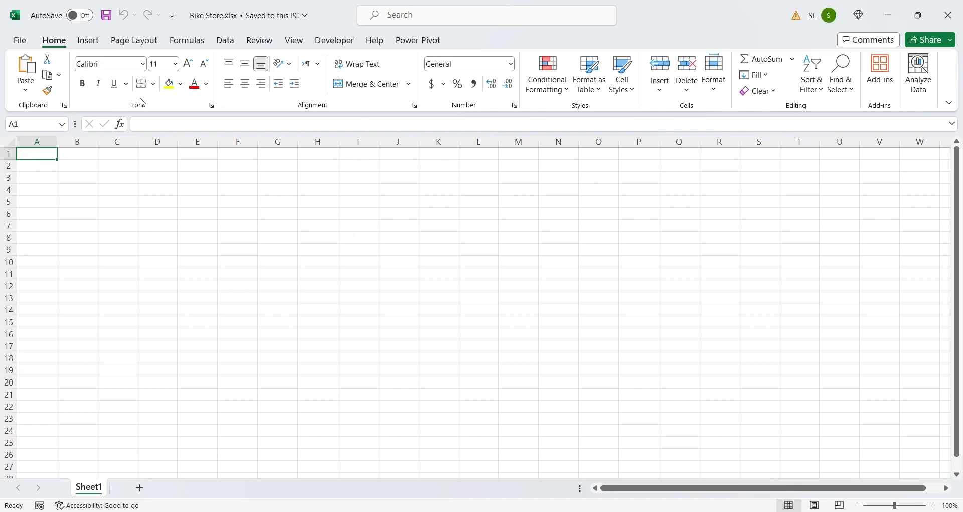
Import brands.csv as a text/CSV source and load it into the workbook as a table.
{"action": "left_click", "coordinate": [222, 47]}
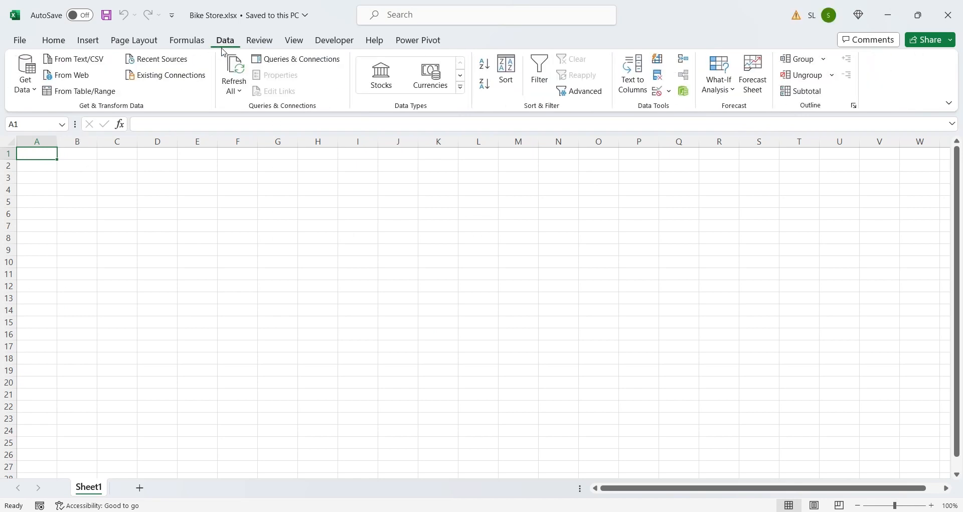
{"action": "left_click", "coordinate": [98, 61]}
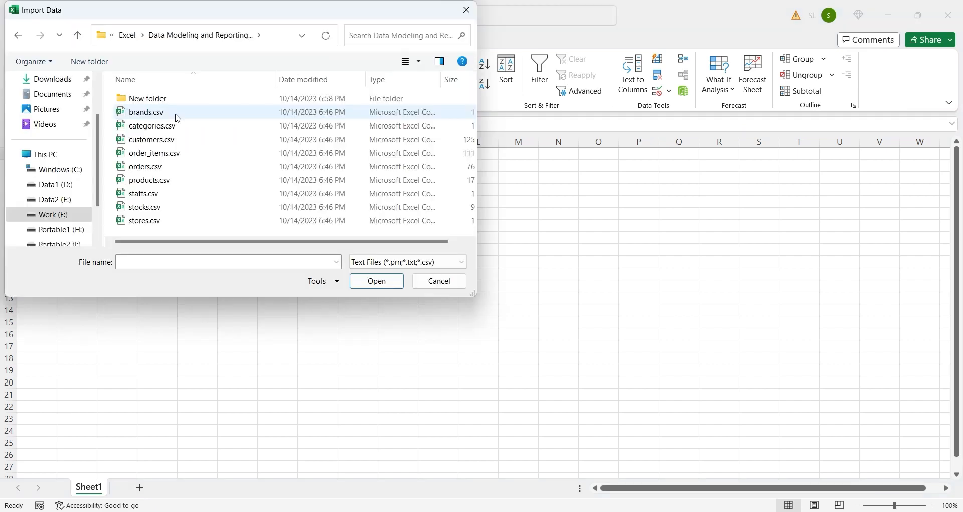
{"action": "double_click", "coordinate": [176, 116]}
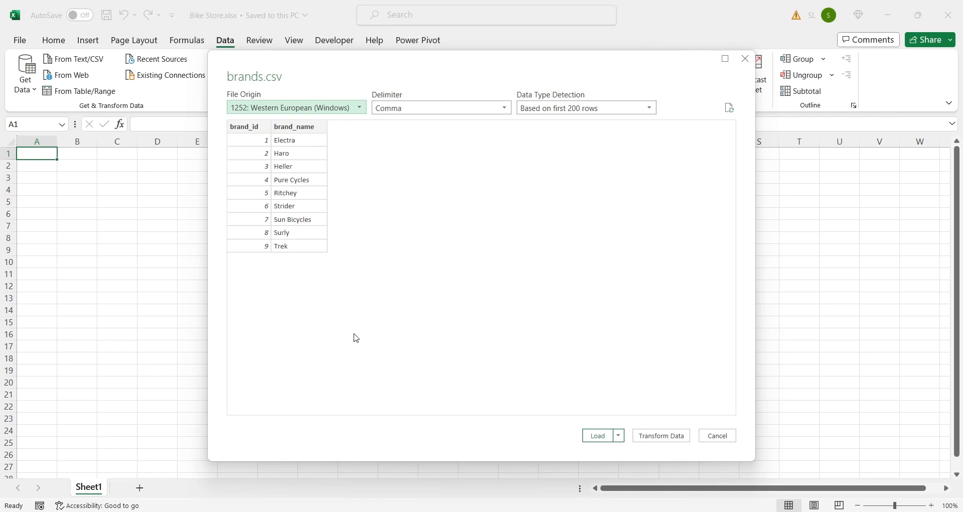
{"action": "left_click", "coordinate": [596, 437]}
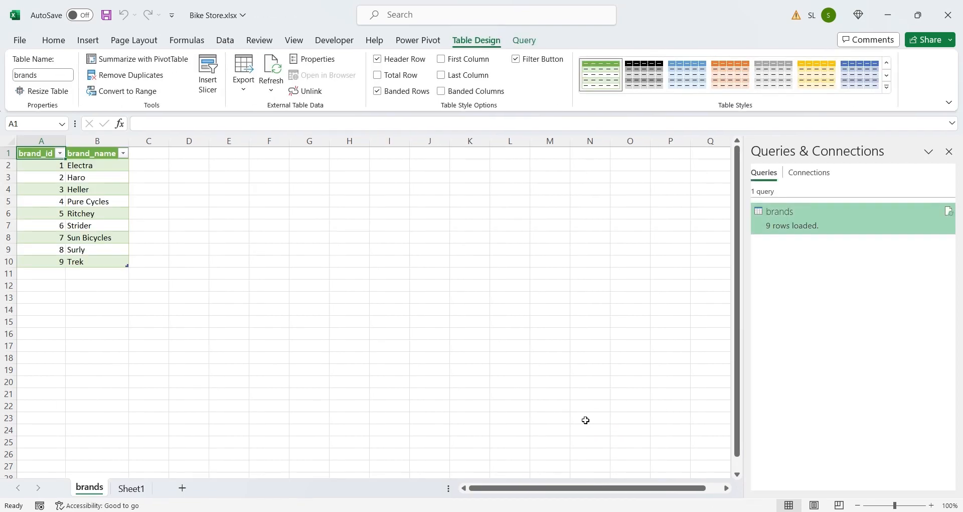
Import categories.csv from the project folder and load it as a table on its own sheet.
{"action": "left_click", "coordinate": [96, 262]}
{"action": "left_click", "coordinate": [226, 40]}
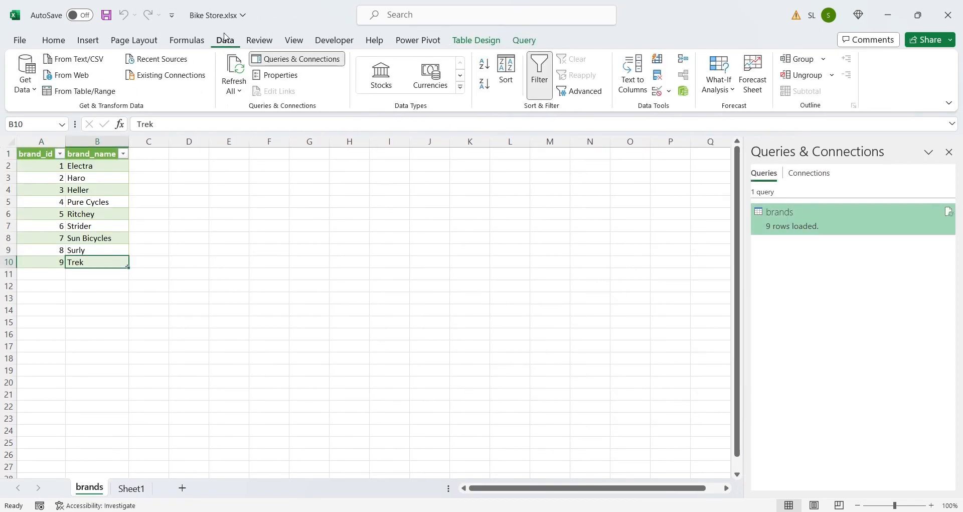
{"action": "left_click", "coordinate": [106, 65]}
{"action": "double_click", "coordinate": [159, 126]}
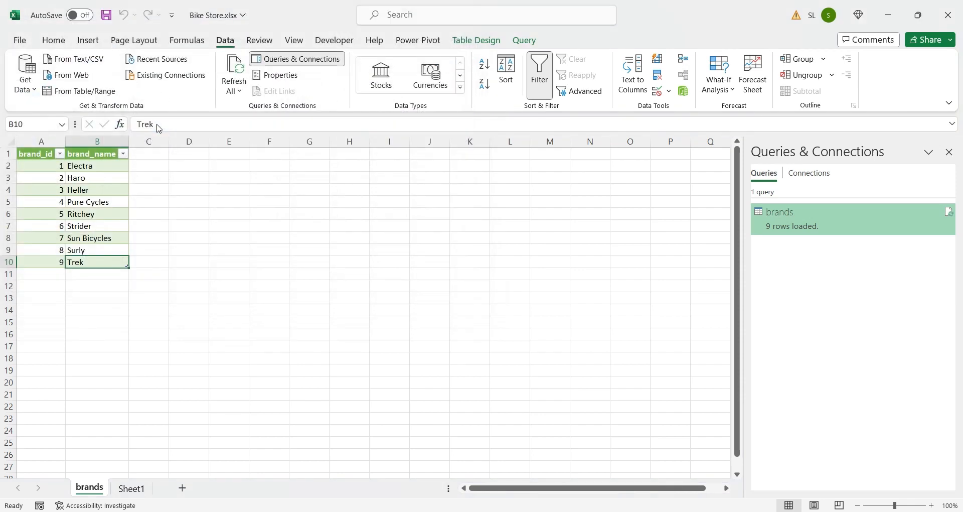
{"action": "left_click", "coordinate": [597, 436]}
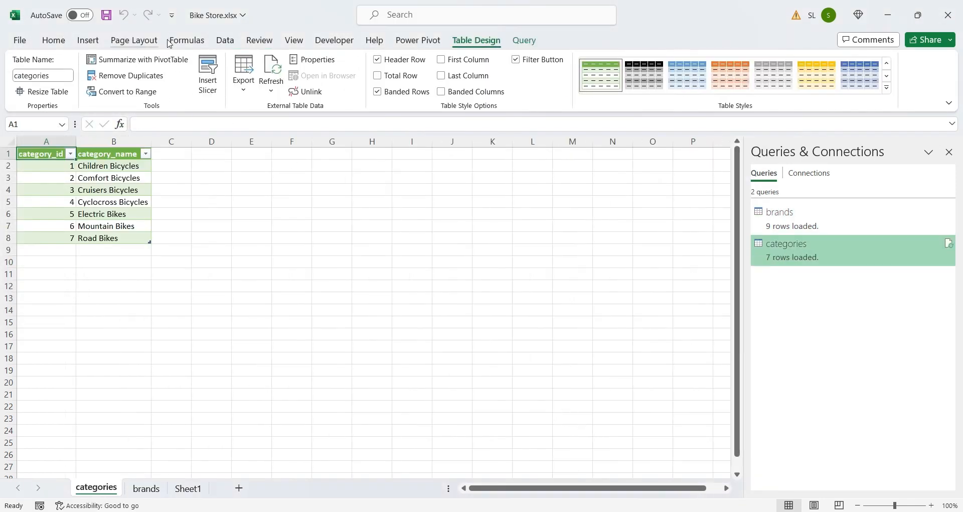
Import customers.csv, check all its columns in the preview, and load it as a table.
{"action": "left_click", "coordinate": [225, 40]}
{"action": "left_click", "coordinate": [72, 60]}
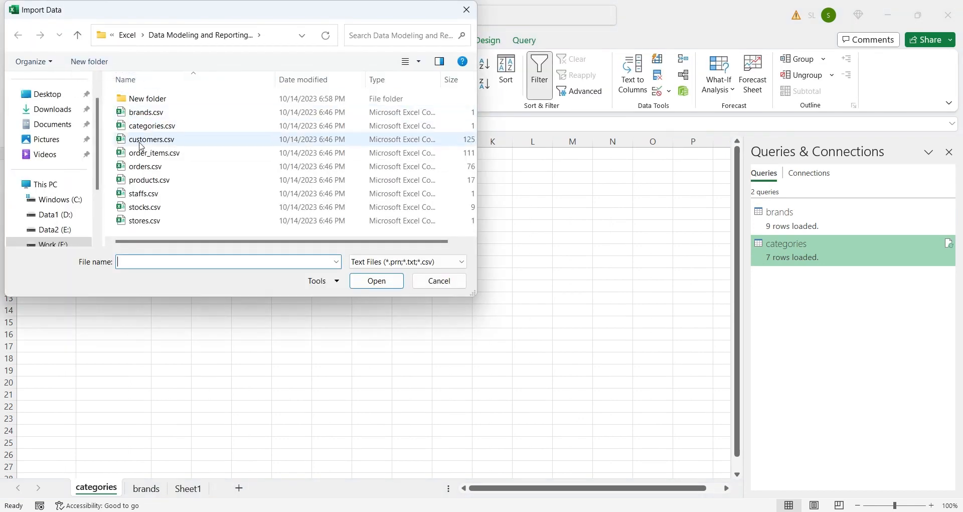
{"action": "left_click", "coordinate": [150, 139]}
{"action": "left_click", "coordinate": [372, 279]}
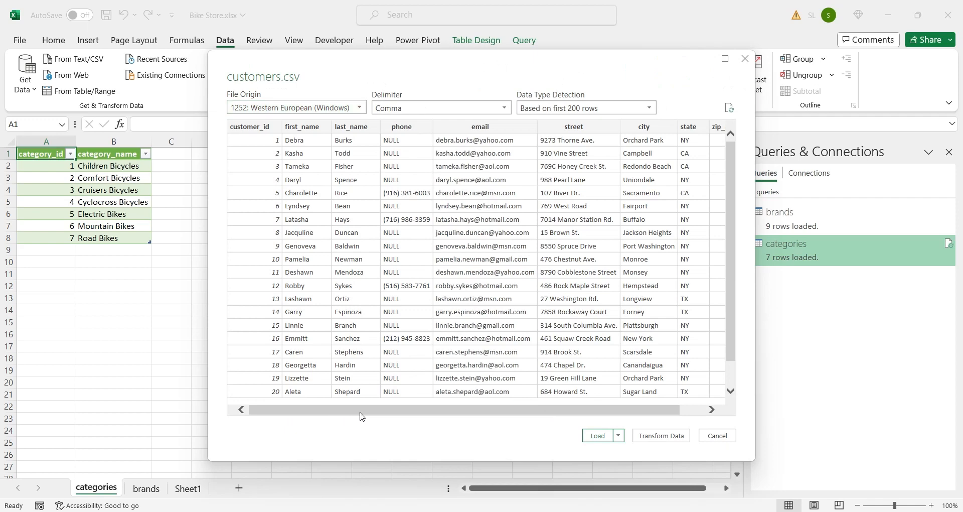
{"action": "left_click_drag", "start_coordinate": [360, 411], "coordinate": [396, 412]}
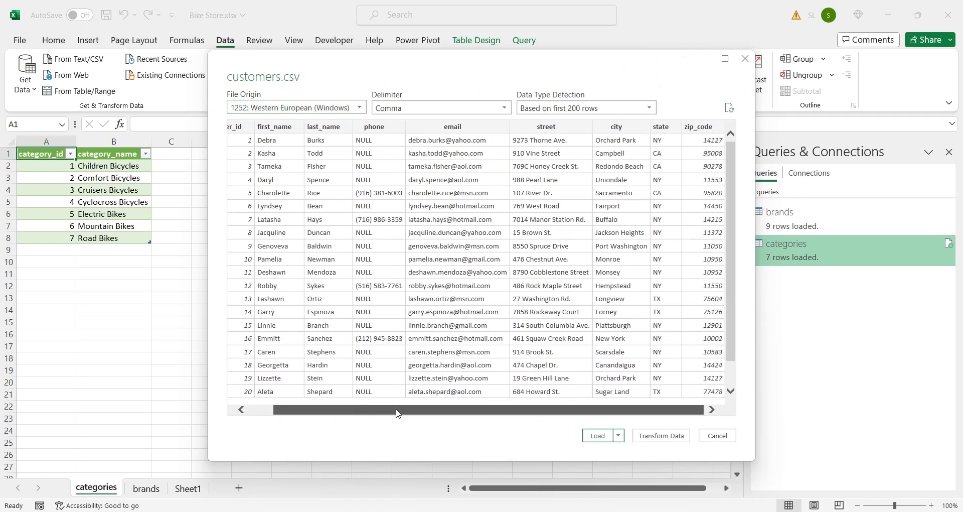
{"action": "left_click", "coordinate": [597, 436]}
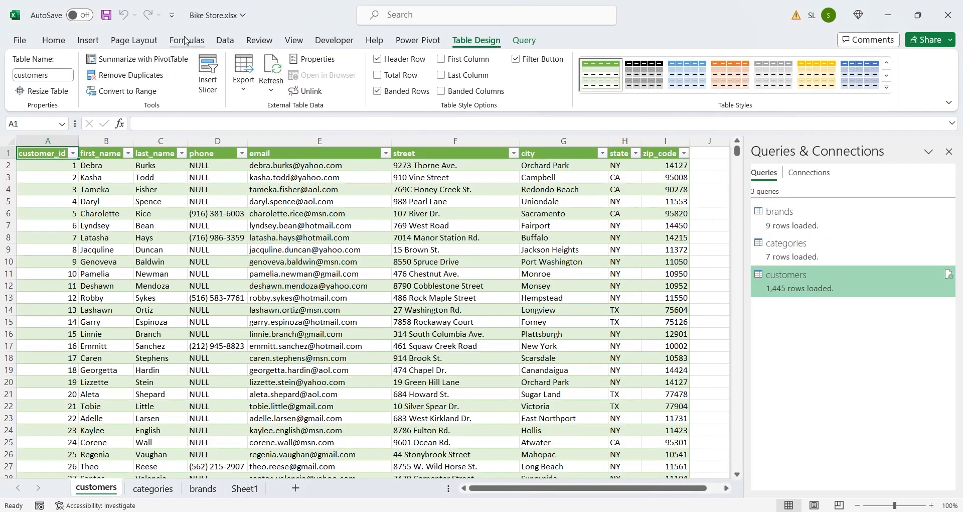
Import order_items.csv from the project folder as a text/CSV source and load it as a table.
{"action": "left_click", "coordinate": [225, 41]}
{"action": "left_click", "coordinate": [63, 58]}
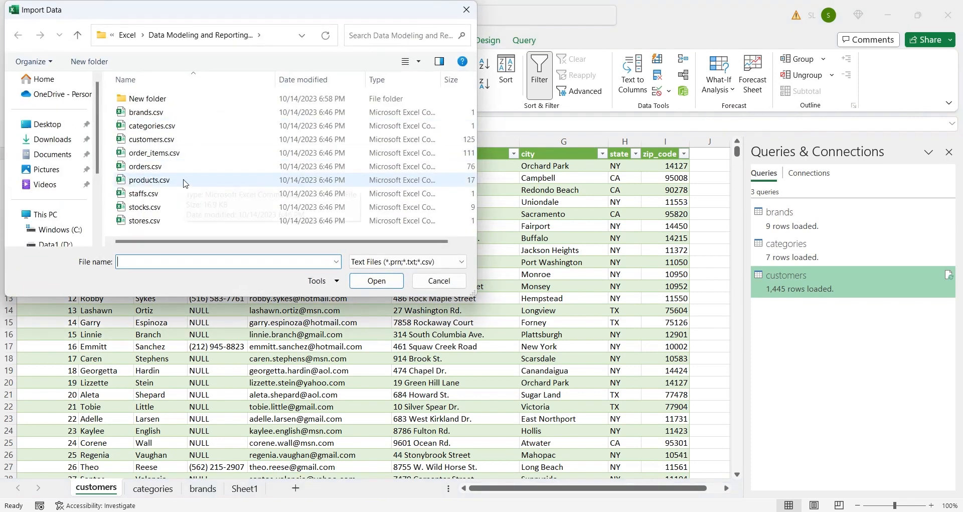
{"action": "left_click", "coordinate": [182, 153]}
{"action": "left_click", "coordinate": [365, 284]}
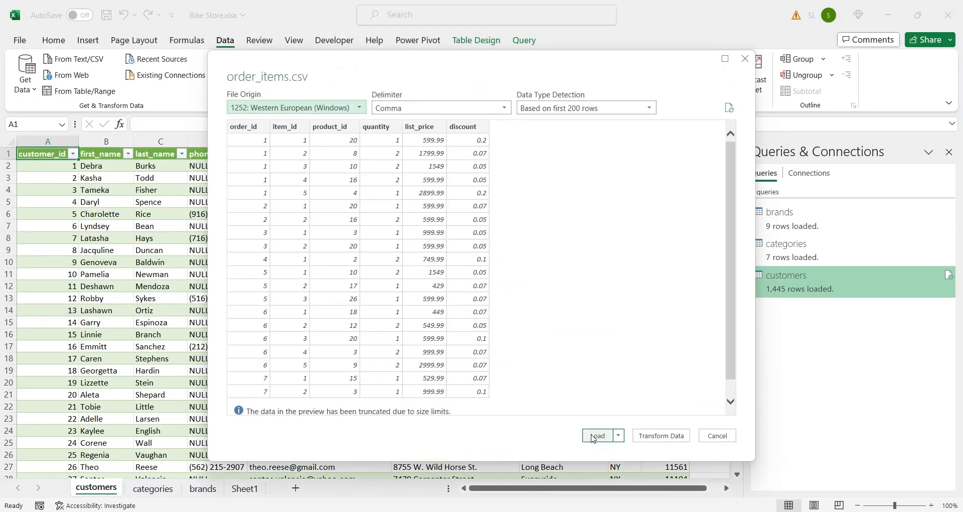
{"action": "left_click", "coordinate": [597, 435]}
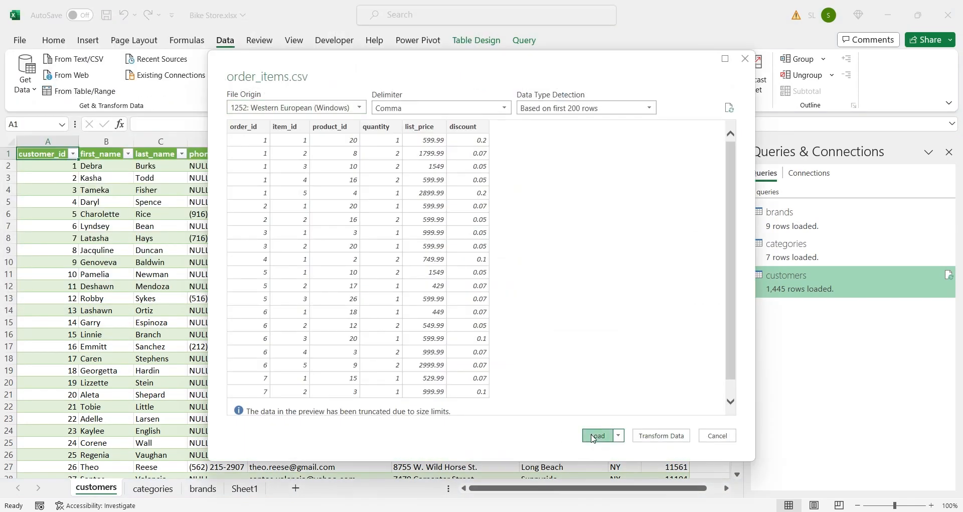
Import orders.csv from the project folder and load it as a table on its own sheet.
{"action": "left_click", "coordinate": [224, 40]}
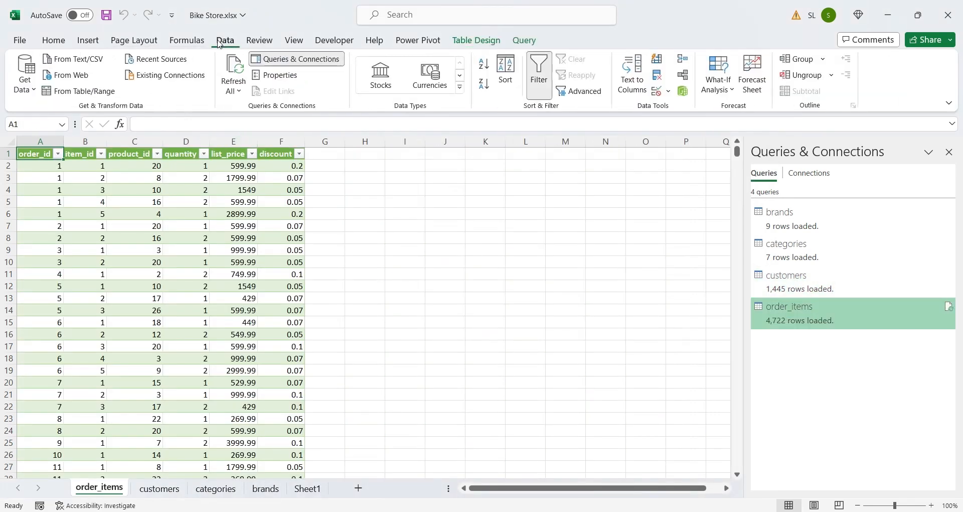
{"action": "left_click", "coordinate": [76, 59]}
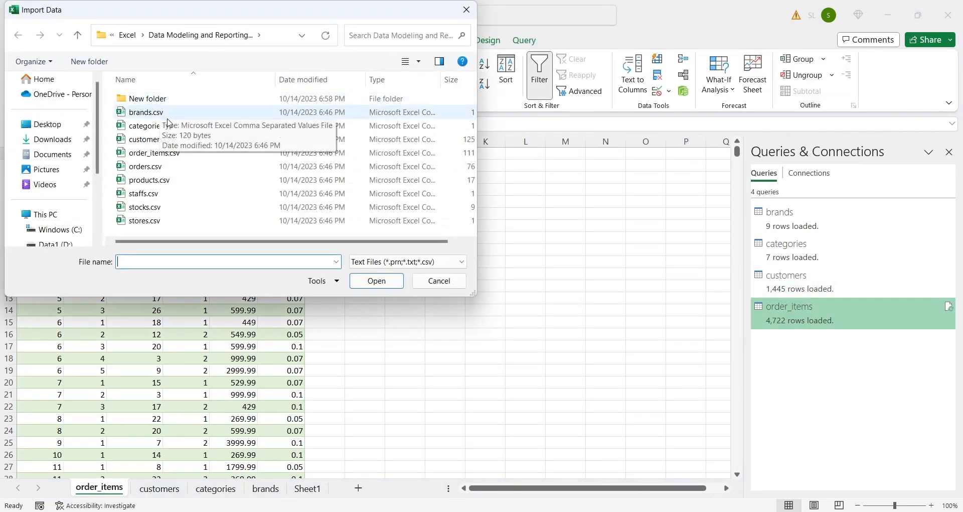
{"action": "double_click", "coordinate": [150, 167]}
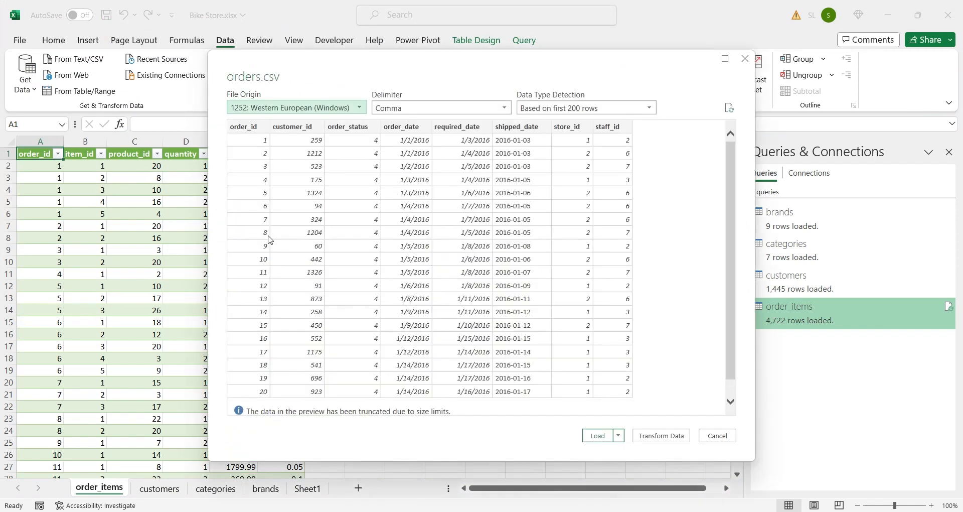
{"action": "left_click", "coordinate": [586, 433]}
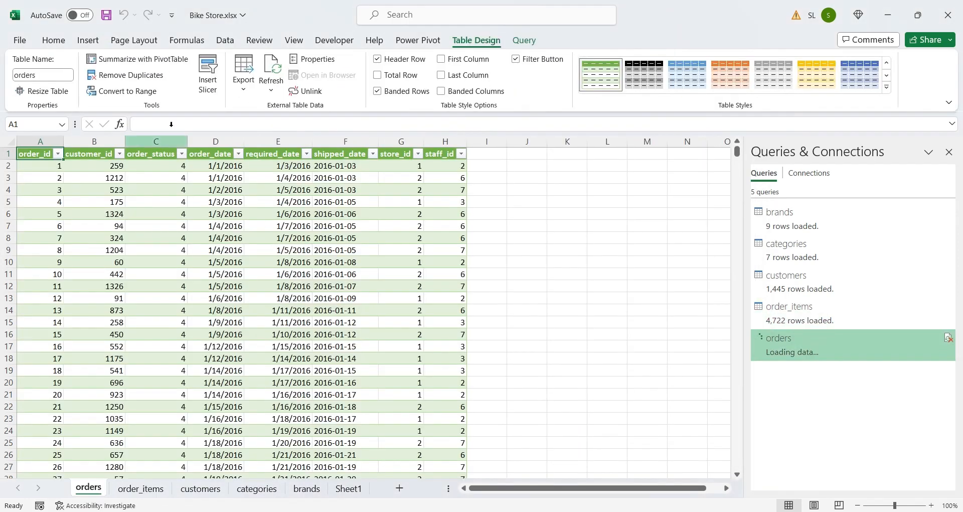
Import products.csv from the project folder and load it into the workbook as a table.
{"action": "left_click", "coordinate": [224, 39]}
{"action": "left_click", "coordinate": [75, 59]}
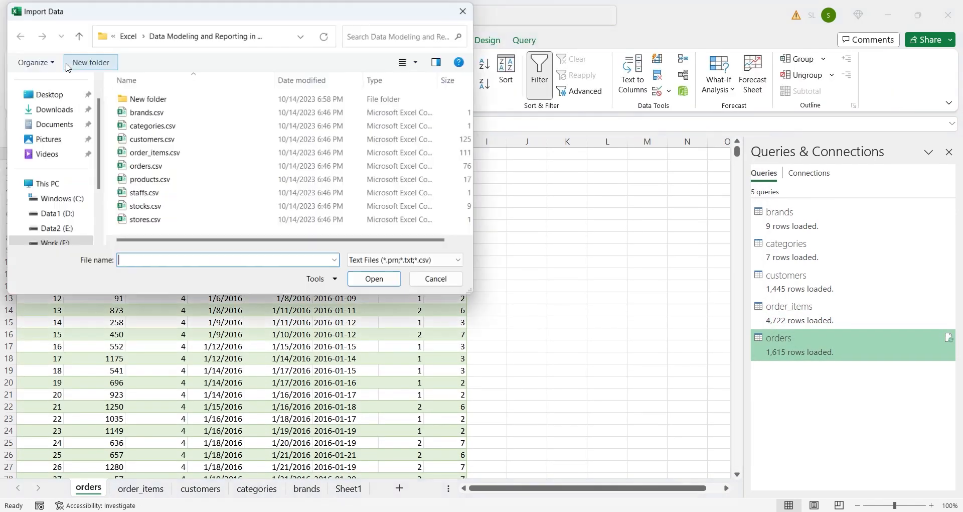
{"action": "left_click", "coordinate": [150, 180]}
{"action": "left_click", "coordinate": [375, 281]}
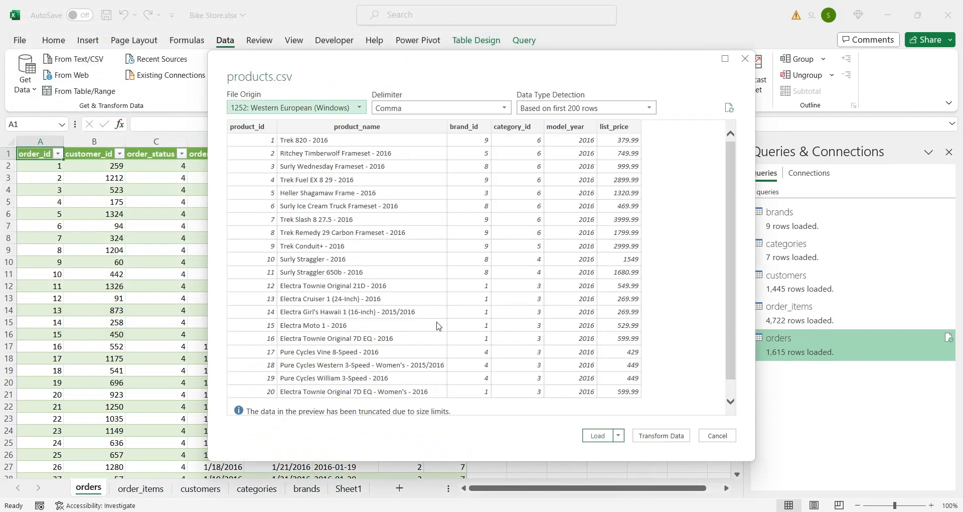
{"action": "left_click", "coordinate": [595, 438]}
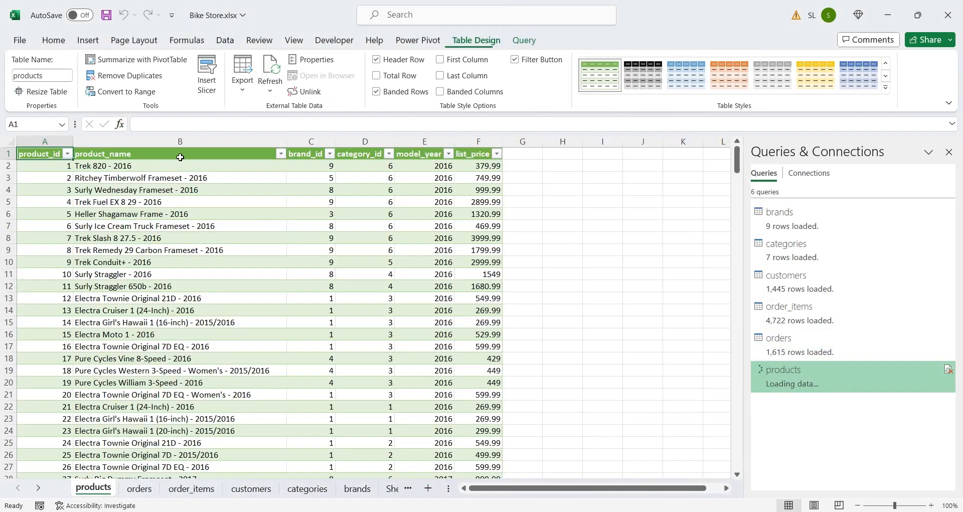
Import staffs.csv from the project folder and load it as a table on its own sheet.
{"action": "left_click", "coordinate": [225, 40]}
{"action": "left_click", "coordinate": [57, 64]}
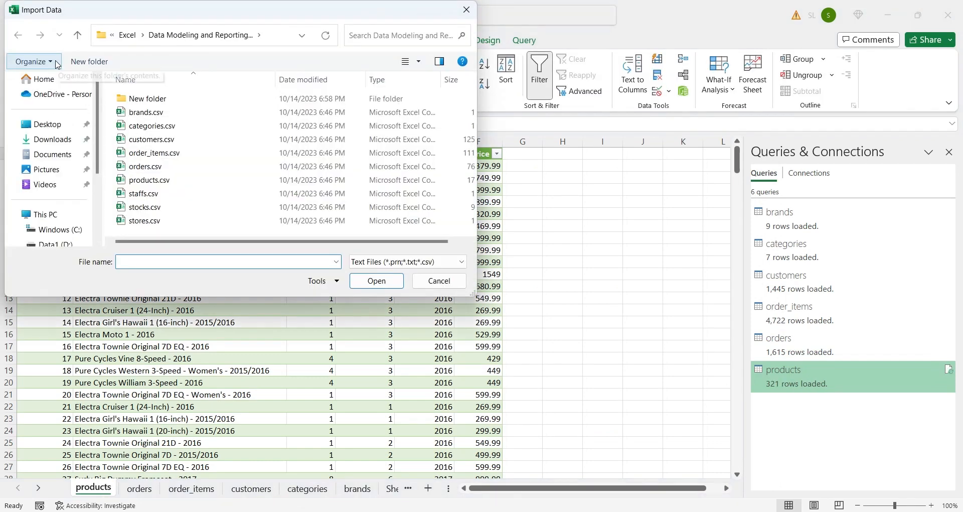
{"action": "left_click", "coordinate": [144, 194]}
{"action": "left_click", "coordinate": [375, 281]}
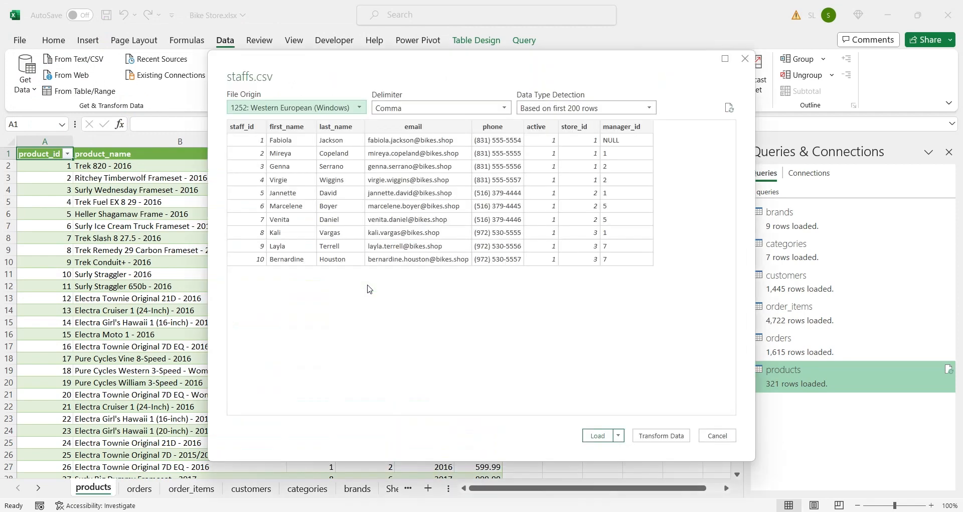
{"action": "left_click", "coordinate": [595, 437]}
Import stocks.csv from the project folder and load it into the workbook as a table.
{"action": "left_click", "coordinate": [225, 40]}
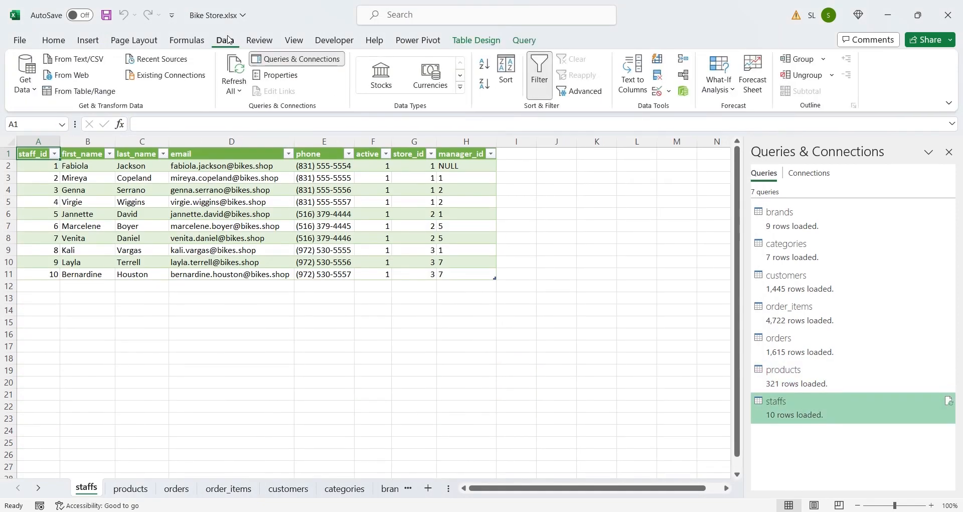
{"action": "left_click", "coordinate": [60, 59]}
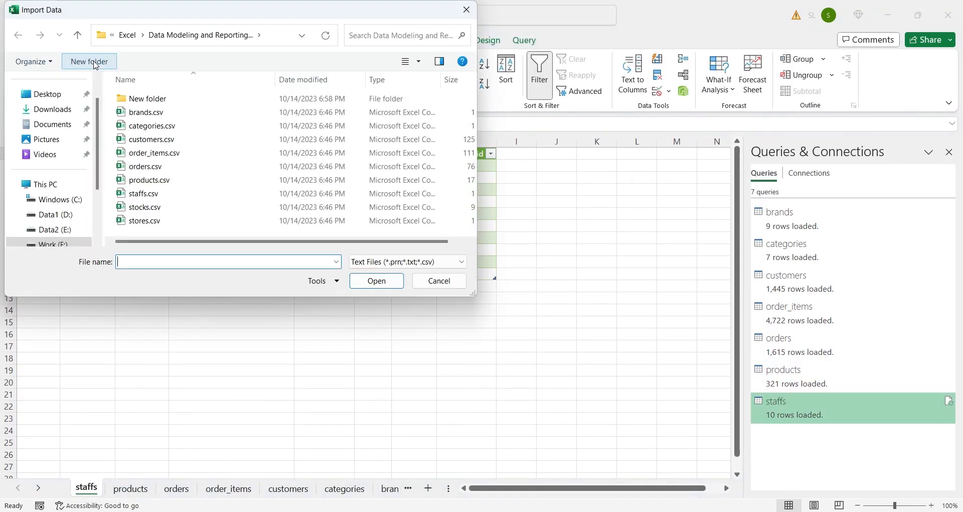
{"action": "left_click", "coordinate": [138, 206]}
{"action": "left_click", "coordinate": [361, 284]}
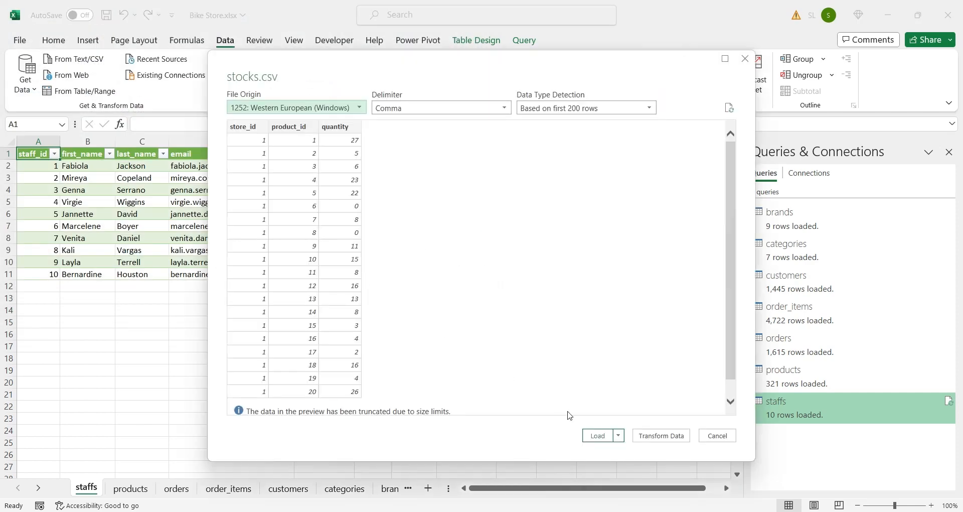
{"action": "left_click", "coordinate": [597, 435]}
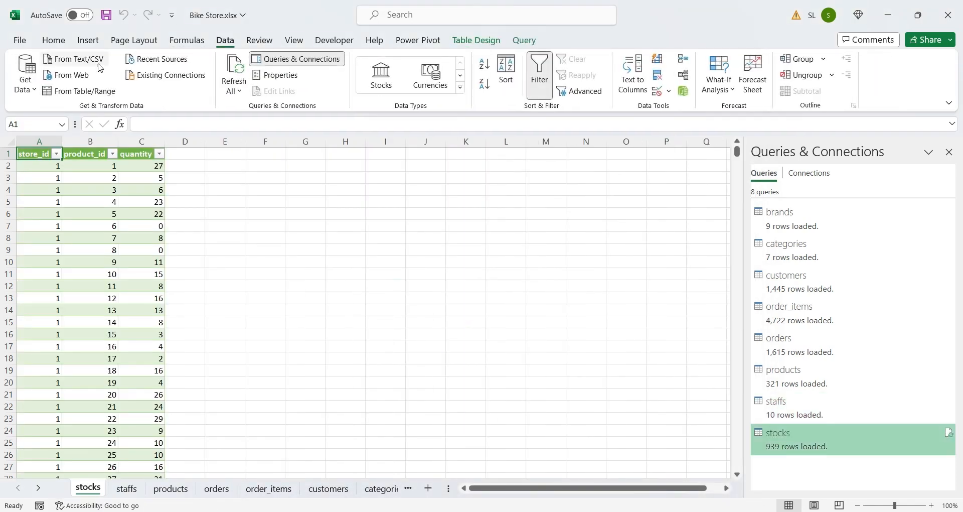
Import stores.csv from the project folder, load it as a table, and check the list of loaded queries.
{"action": "left_click", "coordinate": [88, 61]}
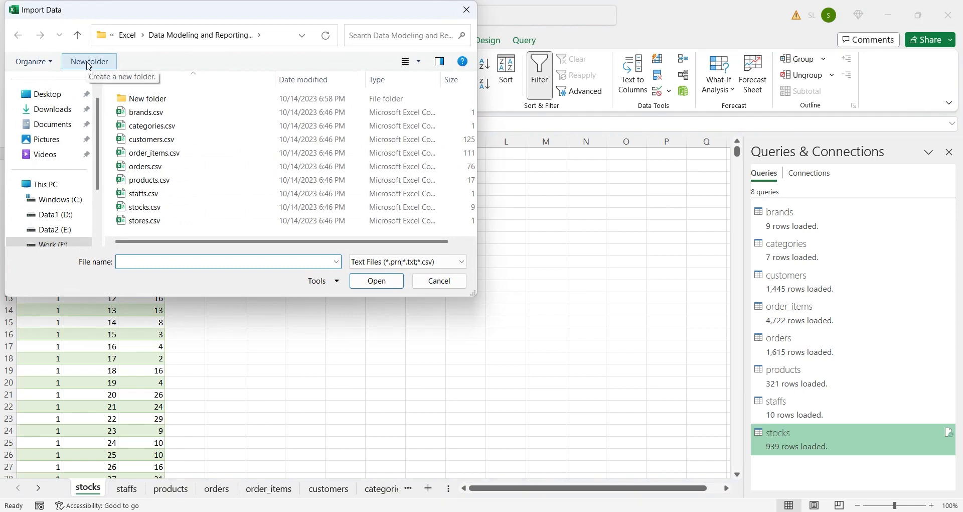
{"action": "left_click", "coordinate": [126, 222]}
{"action": "left_click", "coordinate": [377, 281]}
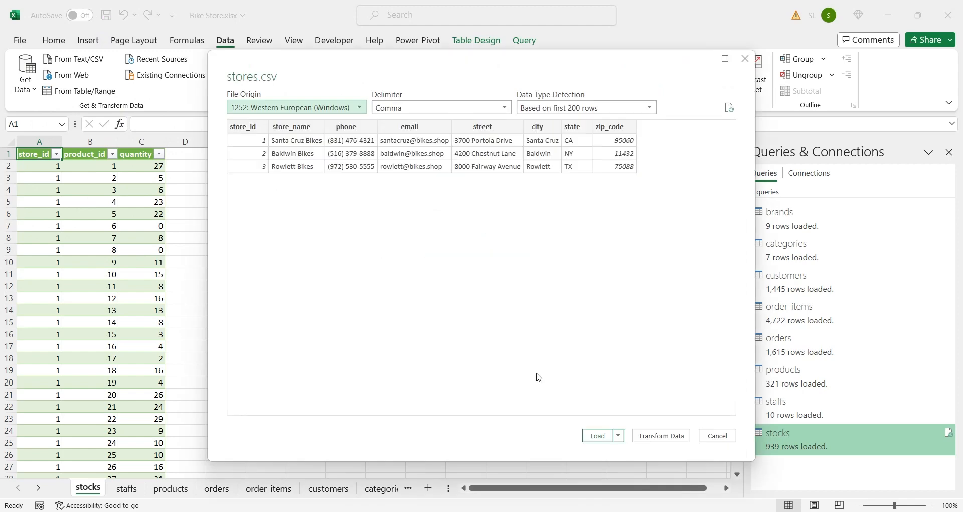
{"action": "left_click", "coordinate": [606, 436]}
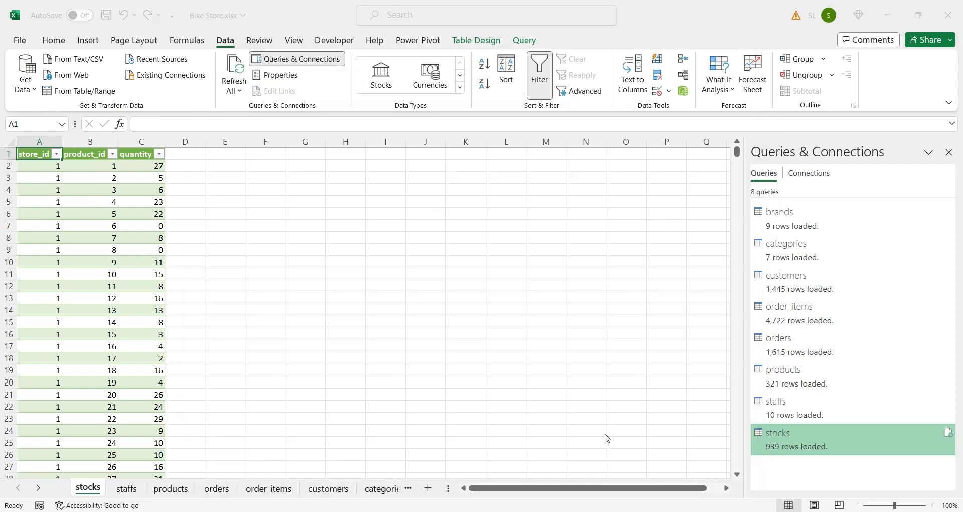
{"action": "mouse_move", "coordinate": [873, 300]}
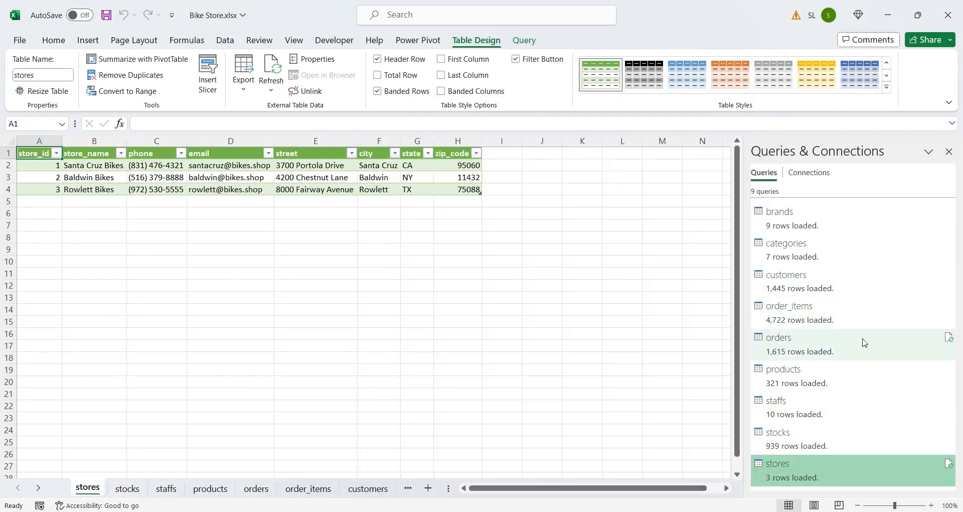
{"action": "mouse_move", "coordinate": [865, 445]}
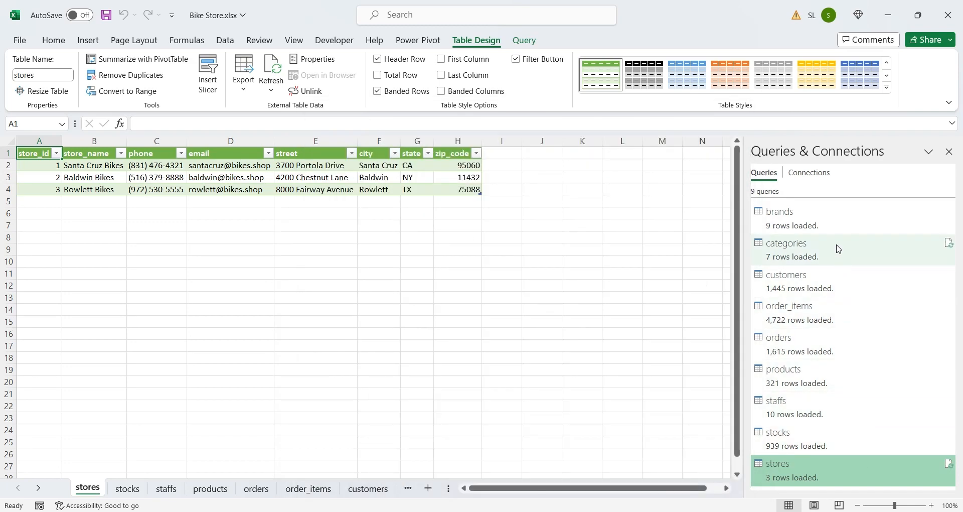
{"action": "mouse_move", "coordinate": [835, 224]}
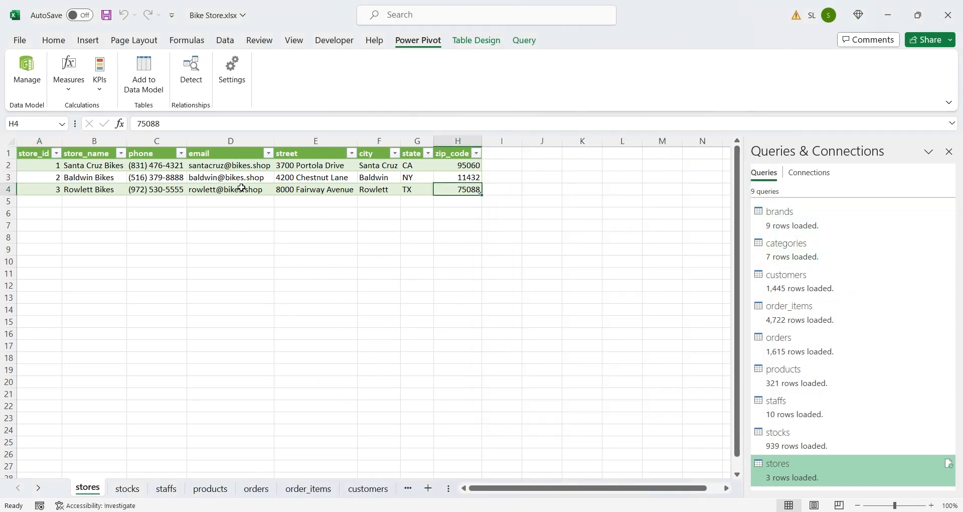
Add the stores table to the Power Pivot data model and return to the workbook.
{"action": "left_click", "coordinate": [235, 189]}
{"action": "left_click", "coordinate": [161, 97]}
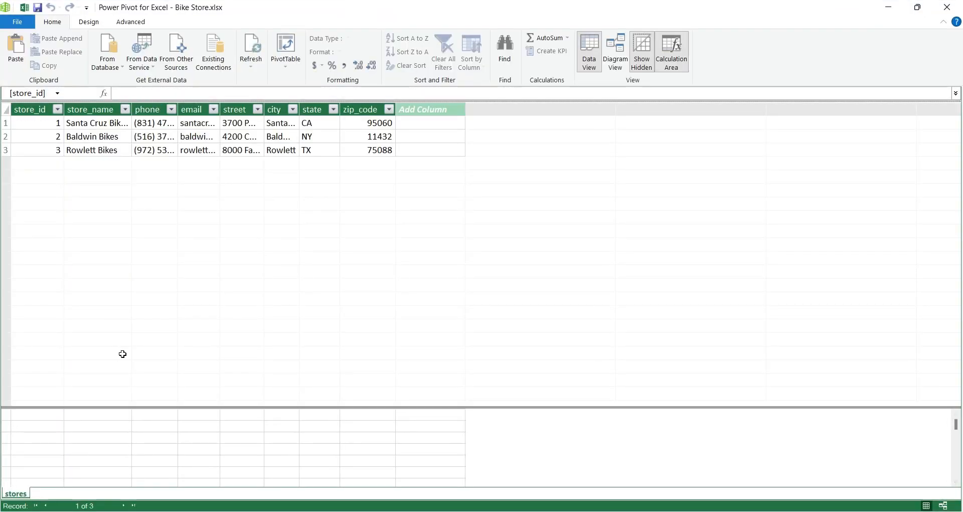
{"action": "left_click", "coordinate": [108, 462]}
Add the table on the stocks sheet to the data model and return to the workbook.
{"action": "left_click", "coordinate": [128, 487]}
{"action": "left_click", "coordinate": [114, 236]}
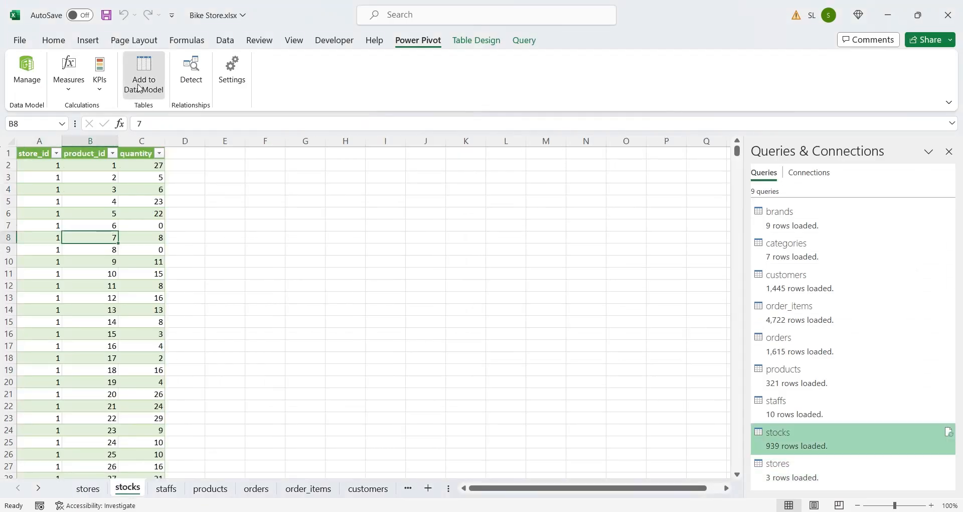
{"action": "left_click", "coordinate": [144, 90]}
{"action": "mouse_move", "coordinate": [135, 510]}
{"action": "left_click", "coordinate": [115, 474]}
Add the table on the staffs sheet to the data model and return to the workbook.
{"action": "left_click", "coordinate": [163, 491]}
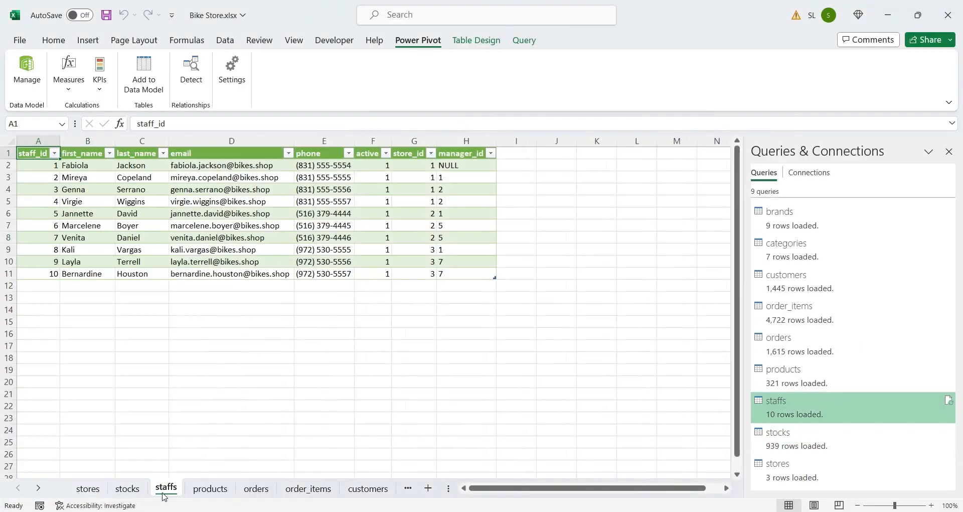
{"action": "left_click", "coordinate": [147, 91]}
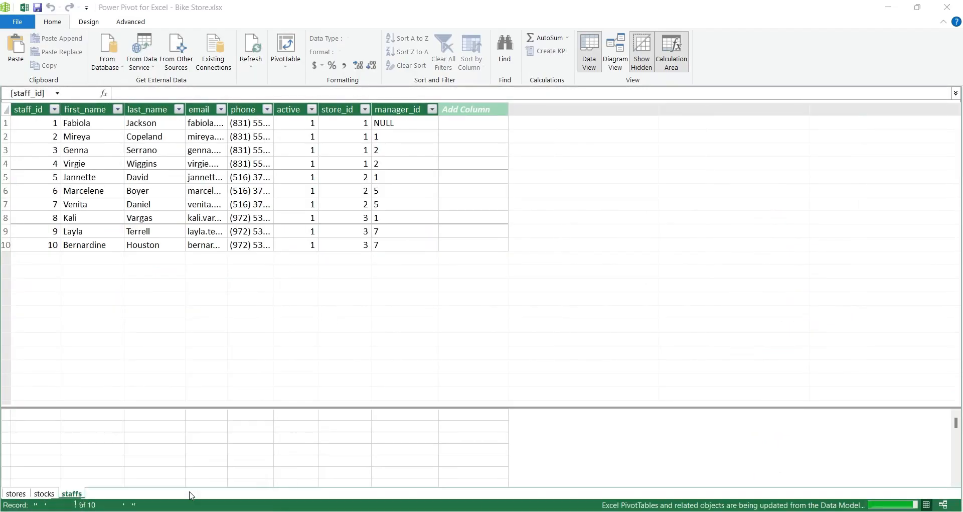
{"action": "mouse_move", "coordinate": [136, 511]}
{"action": "left_click", "coordinate": [115, 471]}
Add the table on the products sheet to the data model and return to the workbook.
{"action": "left_click", "coordinate": [216, 488]}
{"action": "left_click", "coordinate": [146, 86]}
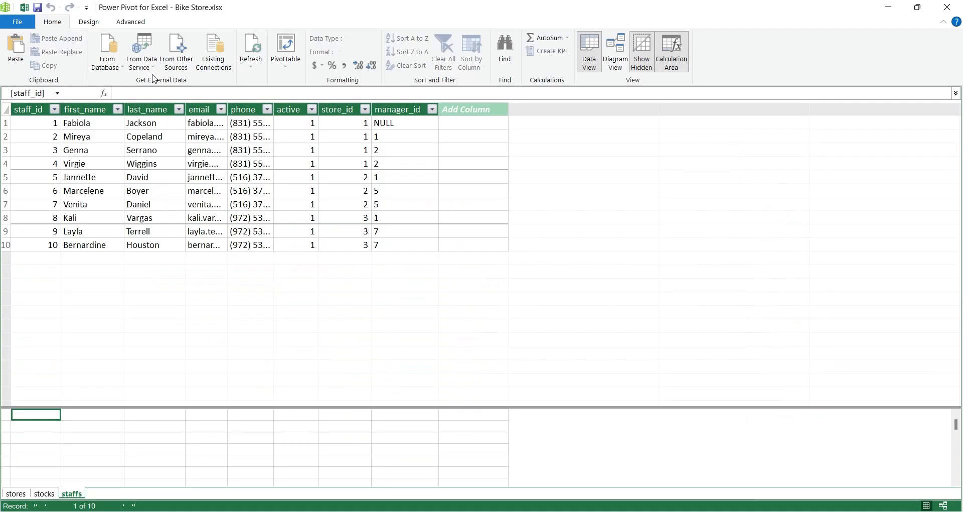
{"action": "left_click", "coordinate": [67, 464]}
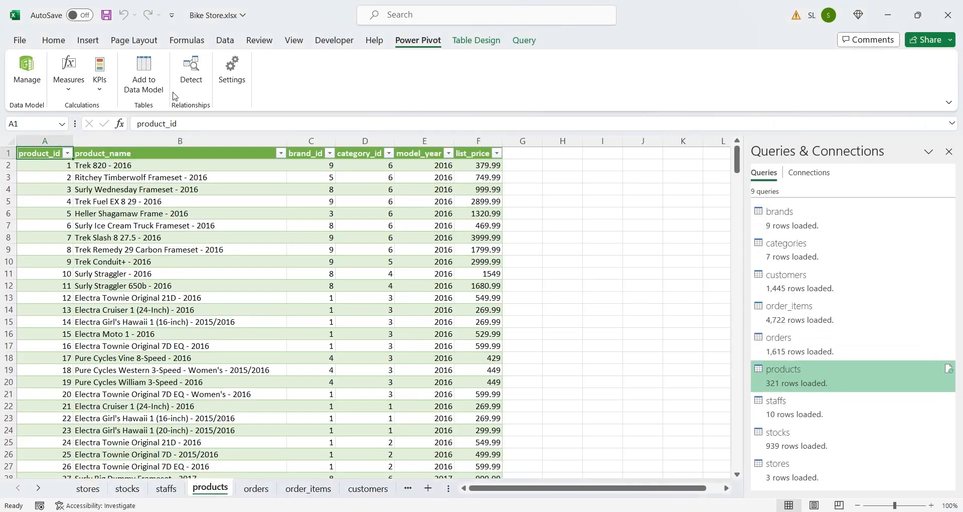
Add the table on the orders sheet to the data model and return to the workbook.
{"action": "left_click", "coordinate": [266, 494]}
{"action": "left_click", "coordinate": [142, 91]}
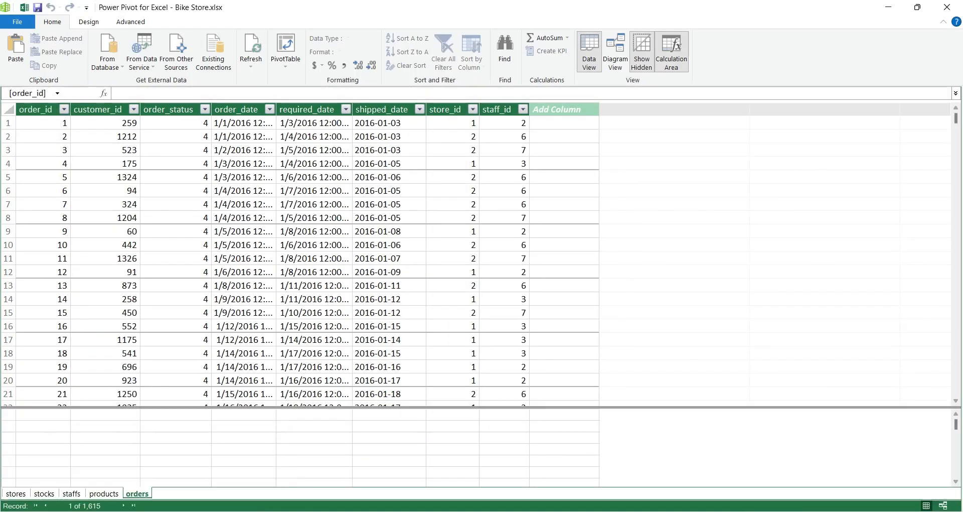
{"action": "mouse_move", "coordinate": [135, 510]}
{"action": "left_click", "coordinate": [90, 465]}
Add the table on the order_items sheet to the data model and return to the workbook.
{"action": "left_click", "coordinate": [308, 488]}
{"action": "left_click", "coordinate": [143, 76]}
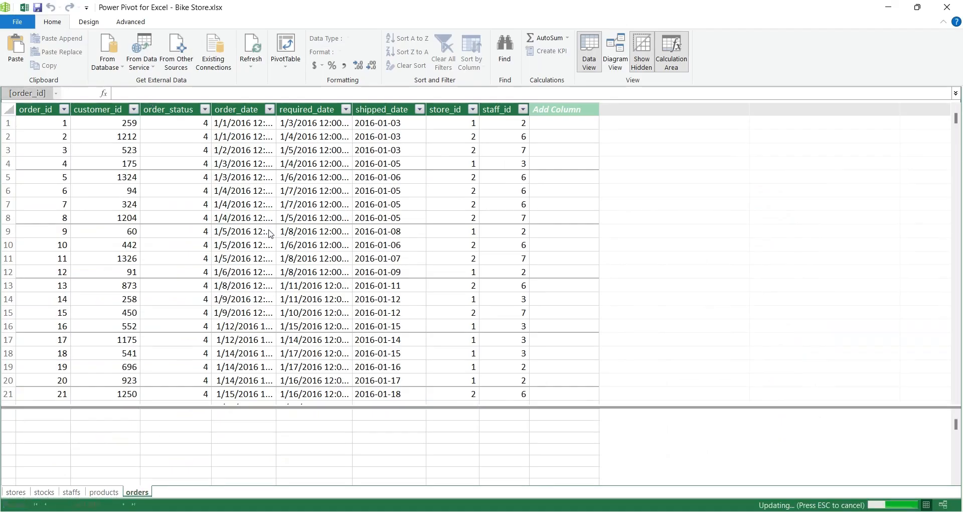
{"action": "left_click", "coordinate": [123, 491]}
Add the table on the customers sheet to the data model and return to the workbook.
{"action": "left_click", "coordinate": [367, 491]}
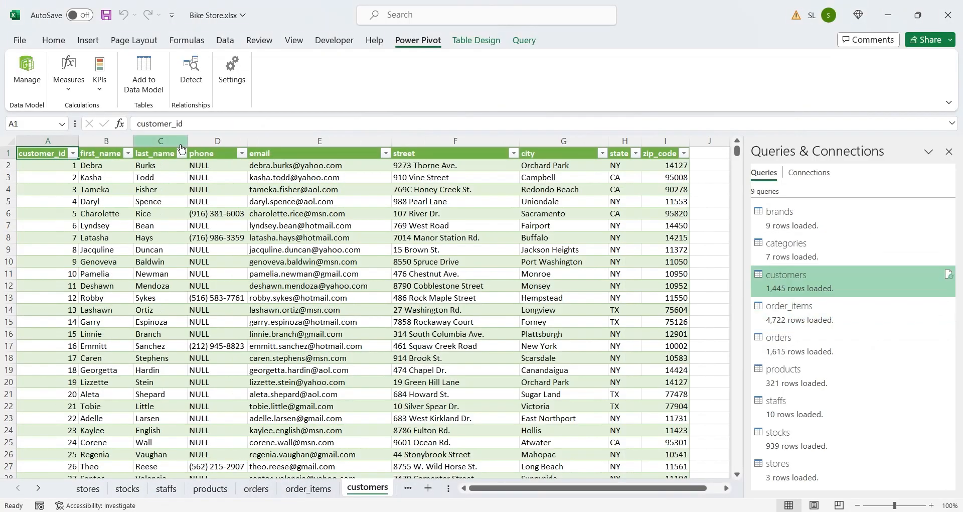
{"action": "left_click", "coordinate": [143, 76]}
{"action": "left_click", "coordinate": [124, 491]}
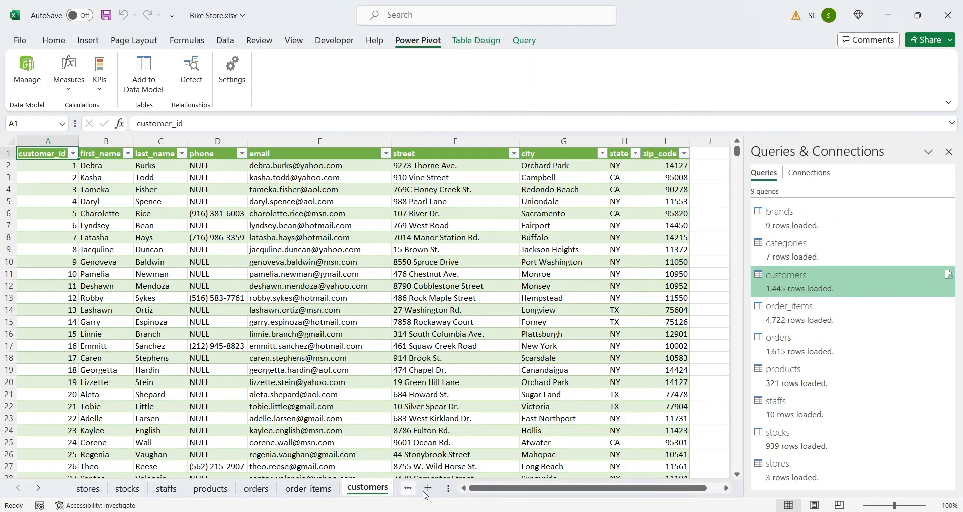
Add the table on the categories sheet to the data model and return to the workbook.
{"action": "left_click", "coordinate": [408, 488]}
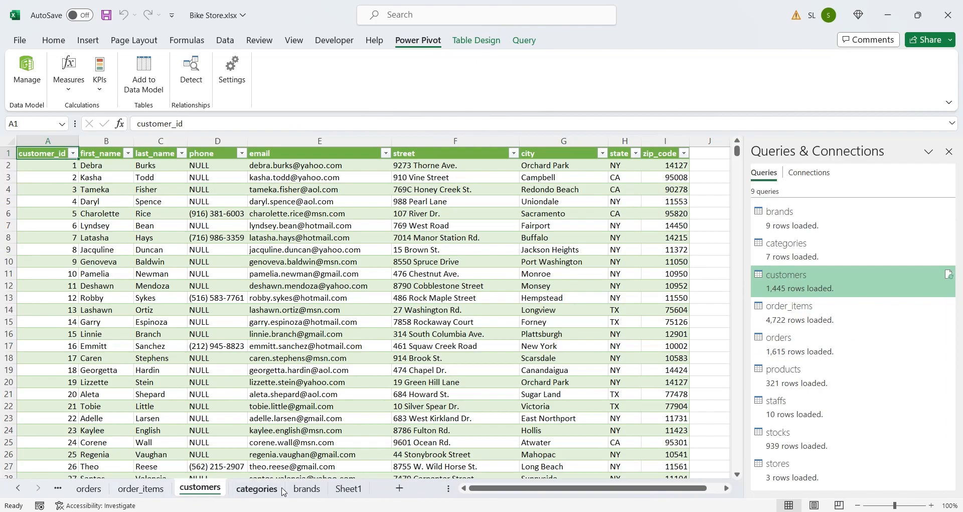
{"action": "left_click", "coordinate": [257, 487]}
{"action": "left_click", "coordinate": [143, 75]}
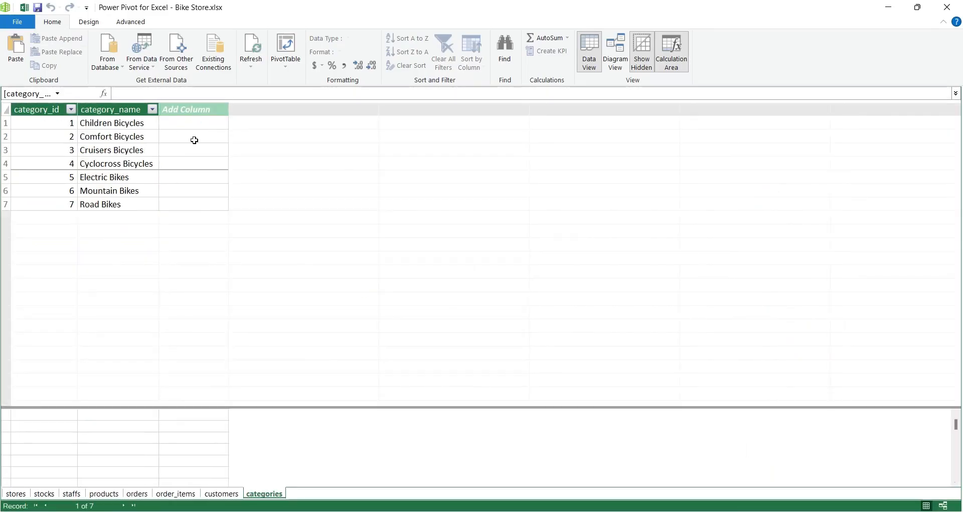
{"action": "left_click", "coordinate": [134, 501]}
Add the table on the brands sheet to the data model.
{"action": "left_click", "coordinate": [303, 486]}
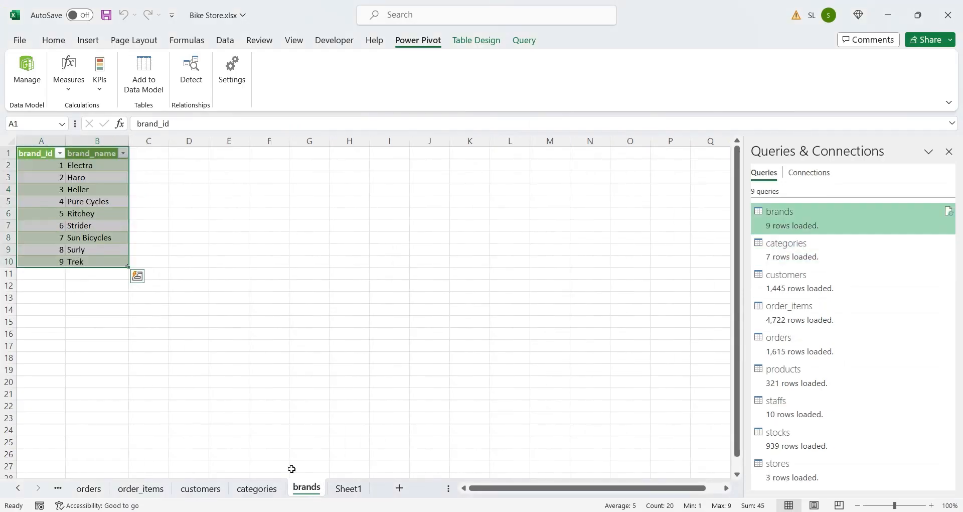
{"action": "left_click", "coordinate": [144, 86]}
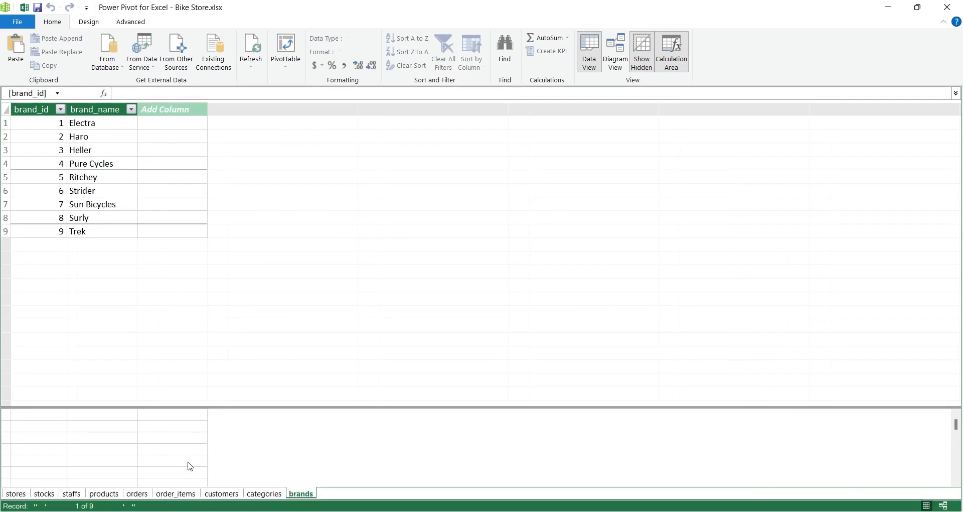
{"action": "left_click", "coordinate": [118, 477]}
{"action": "left_click", "coordinate": [230, 470]}
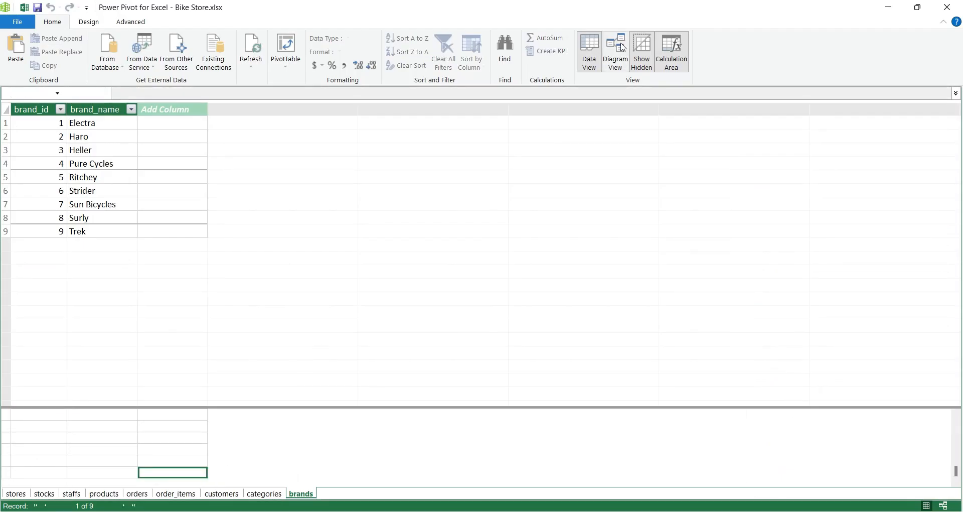
Show the data model as a diagram and enlarge the stores, staffs and products tables until all their fields fit.
{"action": "left_click", "coordinate": [622, 48]}
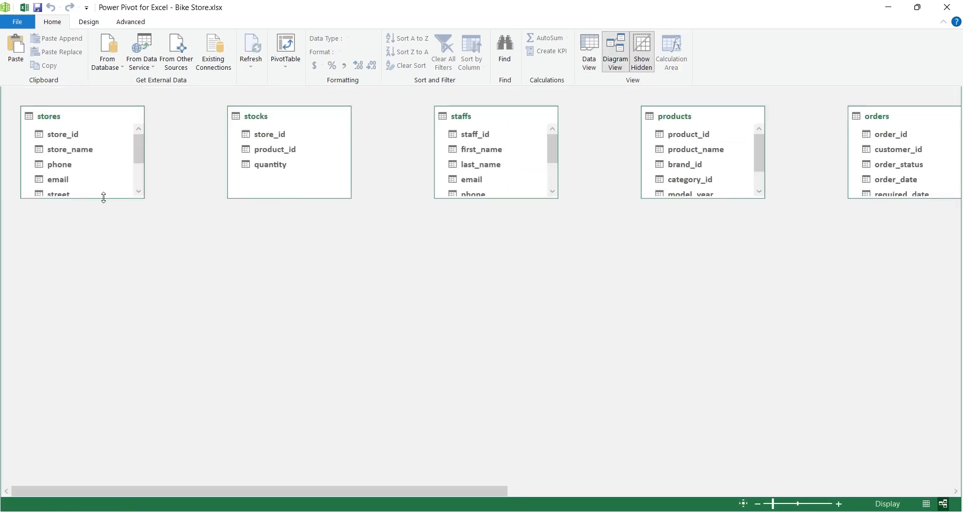
{"action": "left_click_drag", "start_coordinate": [111, 200], "coordinate": [110, 263]}
{"action": "left_click_drag", "start_coordinate": [435, 197], "coordinate": [434, 262]}
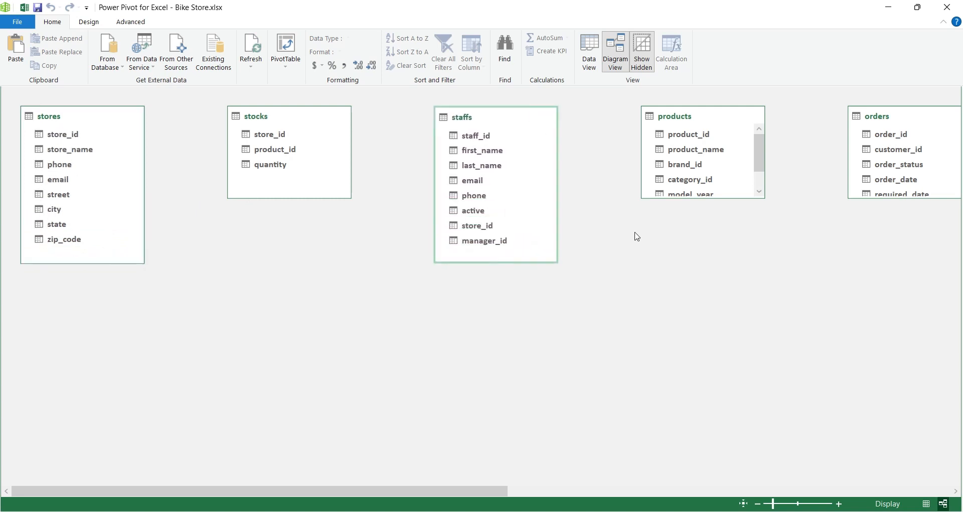
{"action": "left_click_drag", "start_coordinate": [642, 198], "coordinate": [637, 241]}
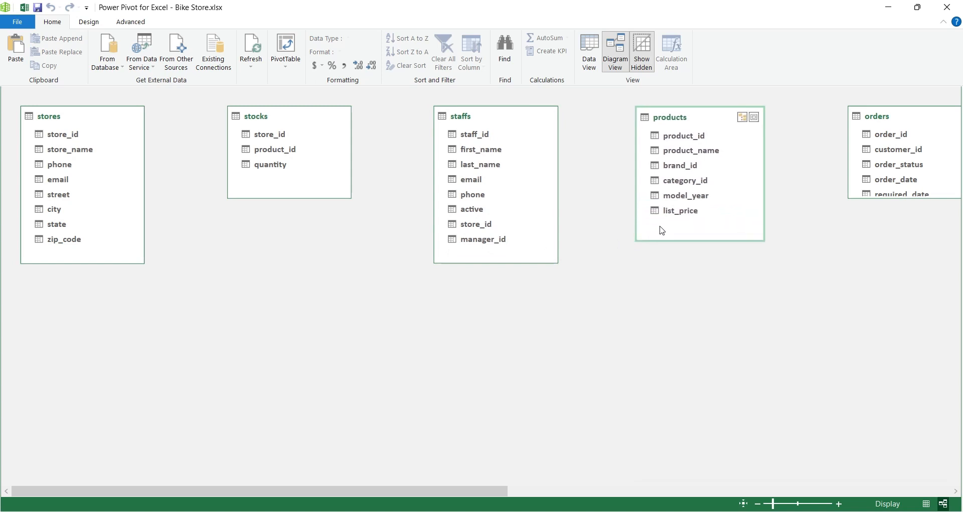
Place the orders table beneath stores and order_items beneath stocks, enlarging both until all their fields fit.
{"action": "left_click_drag", "start_coordinate": [882, 121], "coordinate": [56, 288]}
{"action": "left_click_drag", "start_coordinate": [76, 369], "coordinate": [76, 435]}
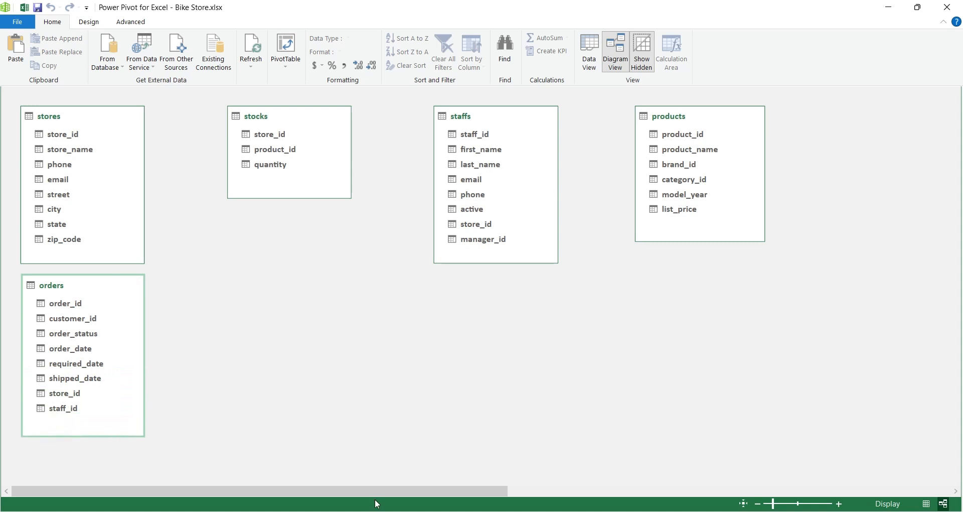
{"action": "scroll", "coordinate": [428, 395], "scroll_direction": "down", "scroll_amount": 4}
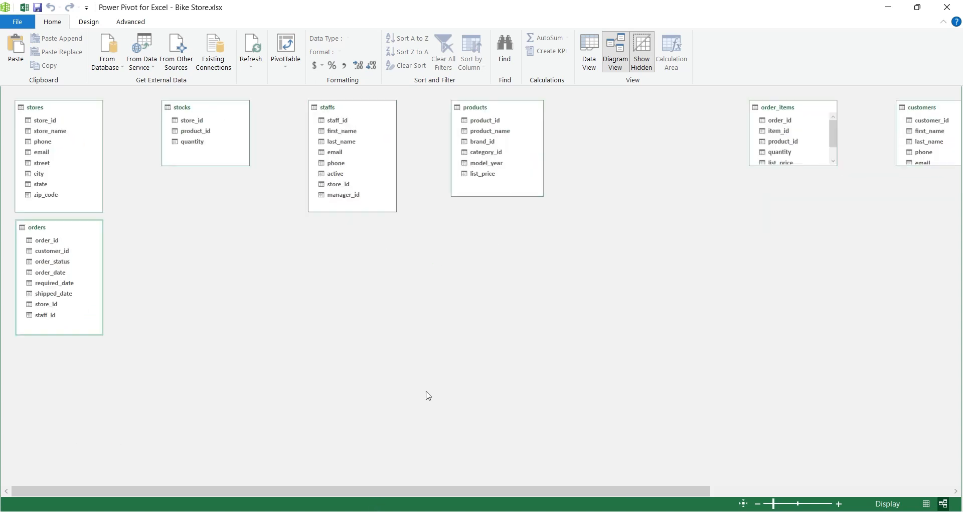
{"action": "left_click_drag", "start_coordinate": [616, 103], "coordinate": [156, 169]}
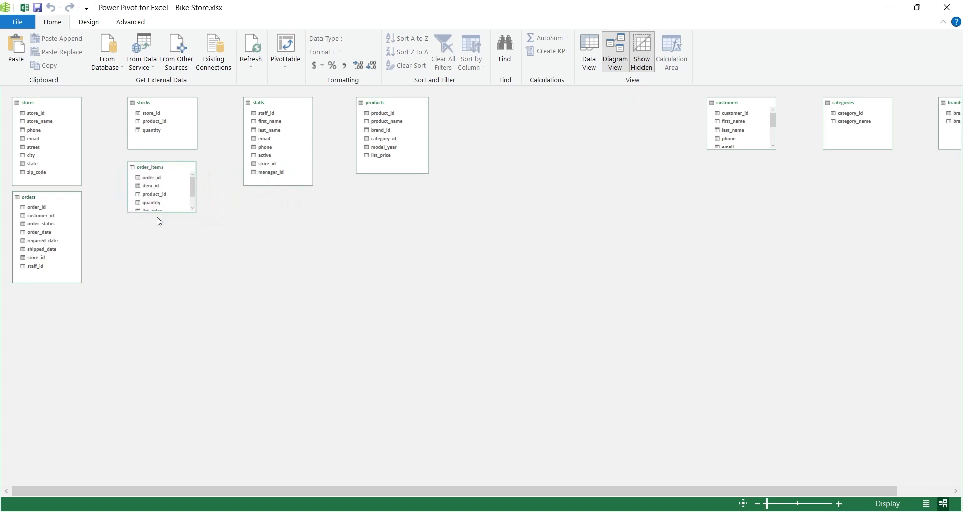
{"action": "left_click_drag", "start_coordinate": [159, 213], "coordinate": [184, 278]}
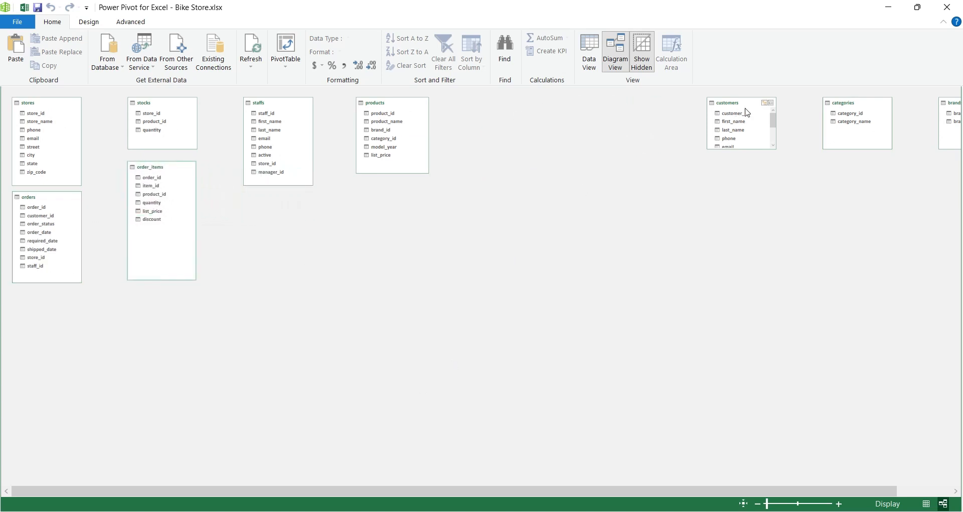
Place customers beneath staffs with all its fields showing, categories beneath products, and brands beside products.
{"action": "left_click_drag", "start_coordinate": [743, 108], "coordinate": [278, 206]}
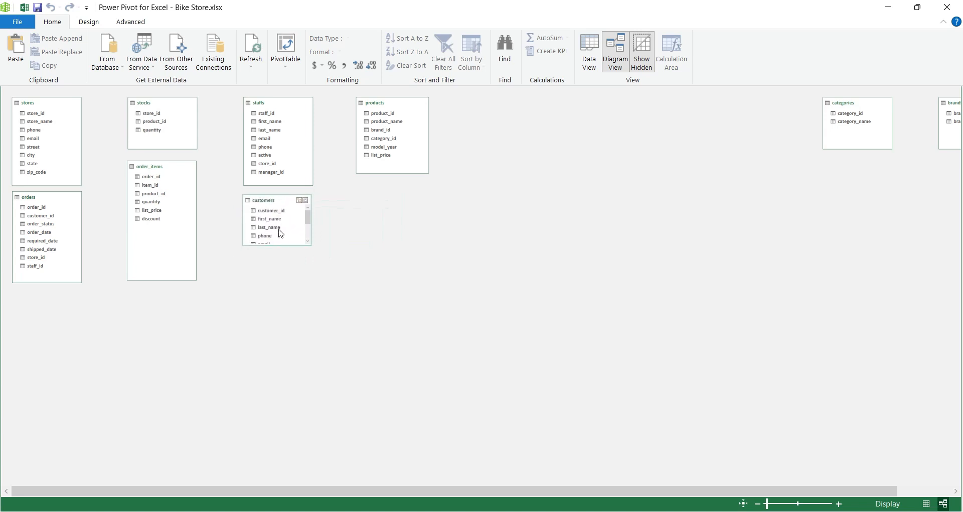
{"action": "left_click_drag", "start_coordinate": [281, 245], "coordinate": [282, 290]}
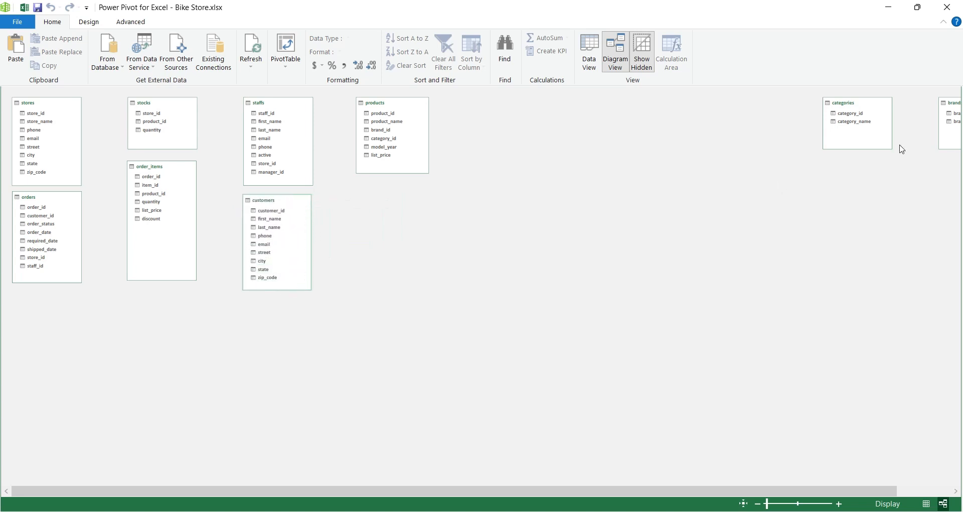
{"action": "left_click_drag", "start_coordinate": [869, 105], "coordinate": [403, 197]}
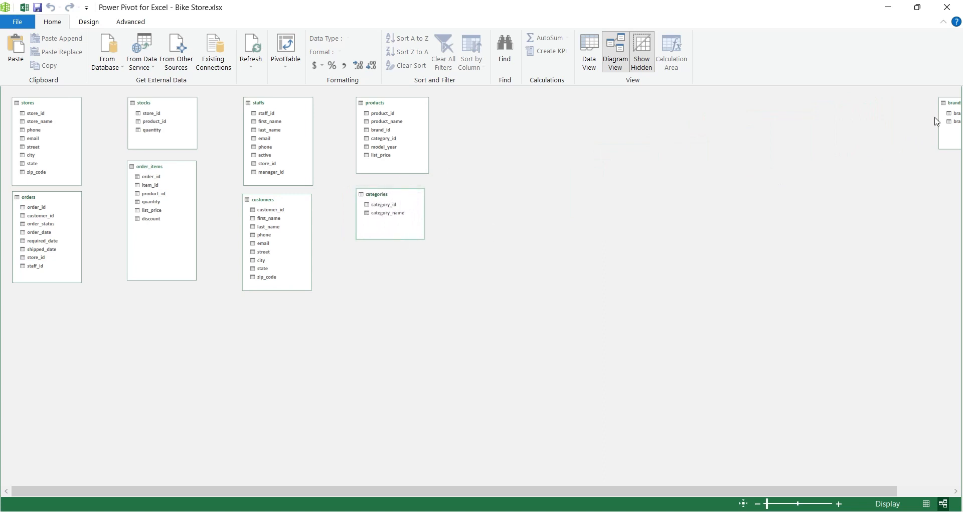
{"action": "left_click_drag", "start_coordinate": [957, 108], "coordinate": [453, 98]}
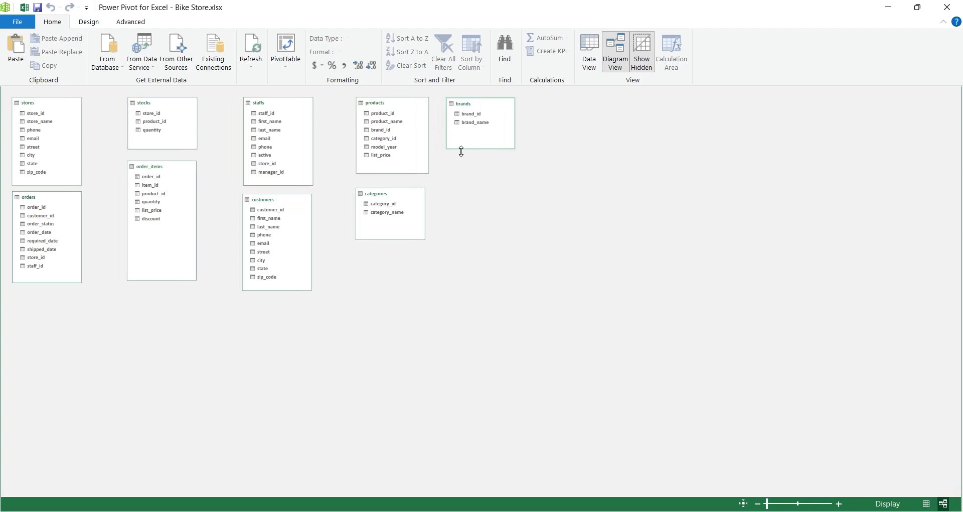
{"action": "scroll", "coordinate": [420, 330], "scroll_direction": "up", "scroll_amount": 3, "text": "ctrl"}
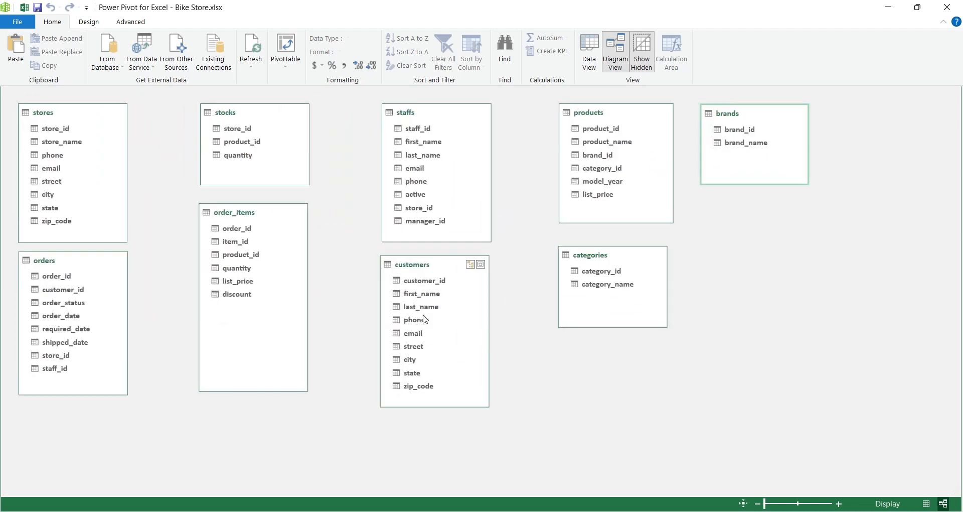
{"action": "scroll", "coordinate": [424, 319], "scroll_direction": "up", "scroll_amount": 1, "text": "ctrl"}
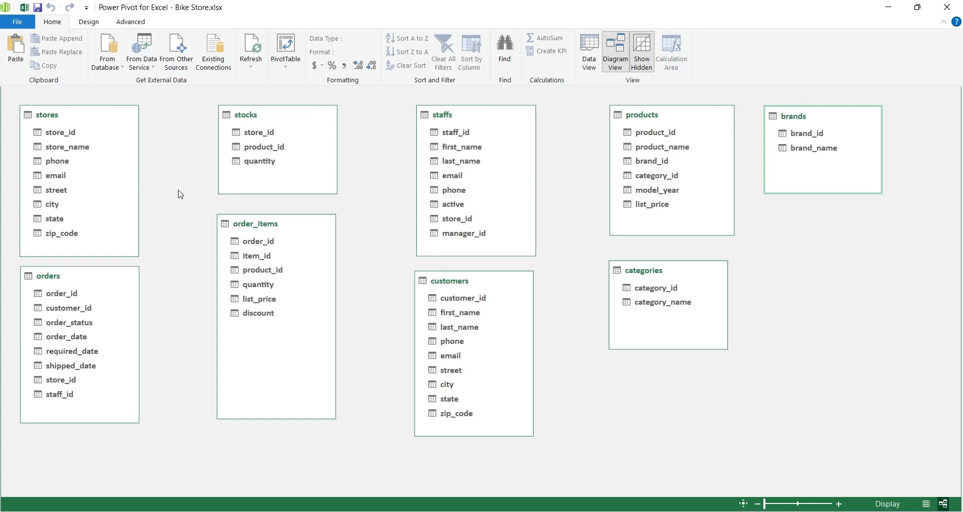
Relate the stores table to both the orders and stocks tables through store_id.
{"action": "left_click", "coordinate": [70, 132]}
{"action": "left_click_drag", "start_coordinate": [71, 133], "coordinate": [67, 379]}
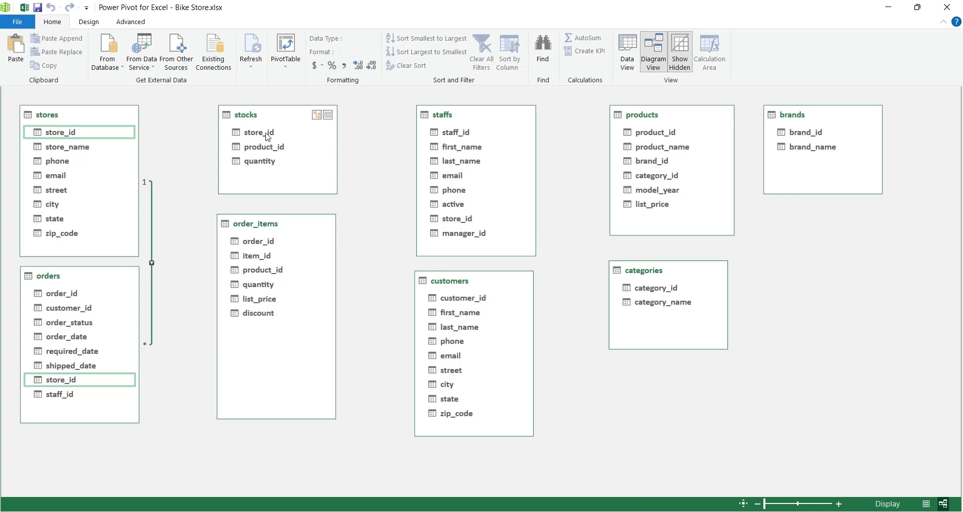
{"action": "left_click_drag", "start_coordinate": [267, 136], "coordinate": [71, 136]}
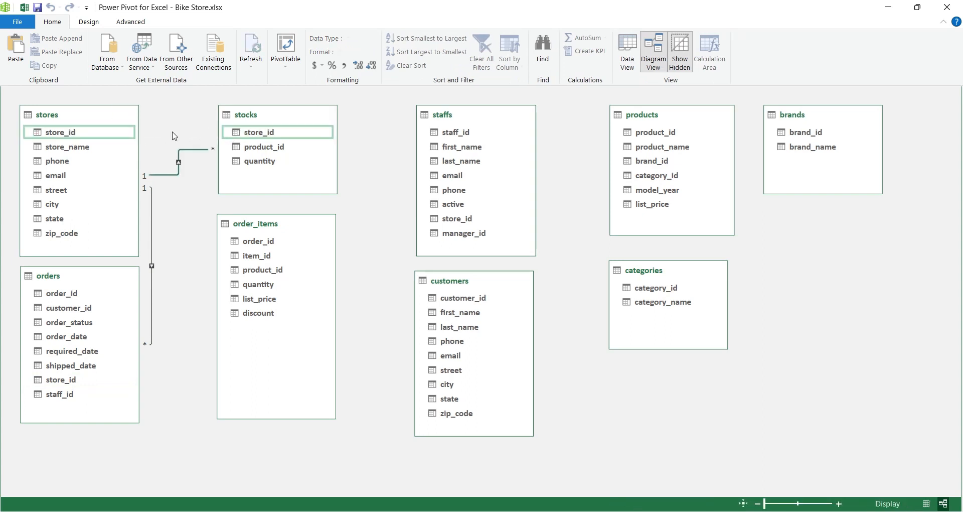
Relate stocks to products through product_id, and order_items to orders through order_id and to products through product_id.
{"action": "left_click_drag", "start_coordinate": [277, 147], "coordinate": [651, 133]}
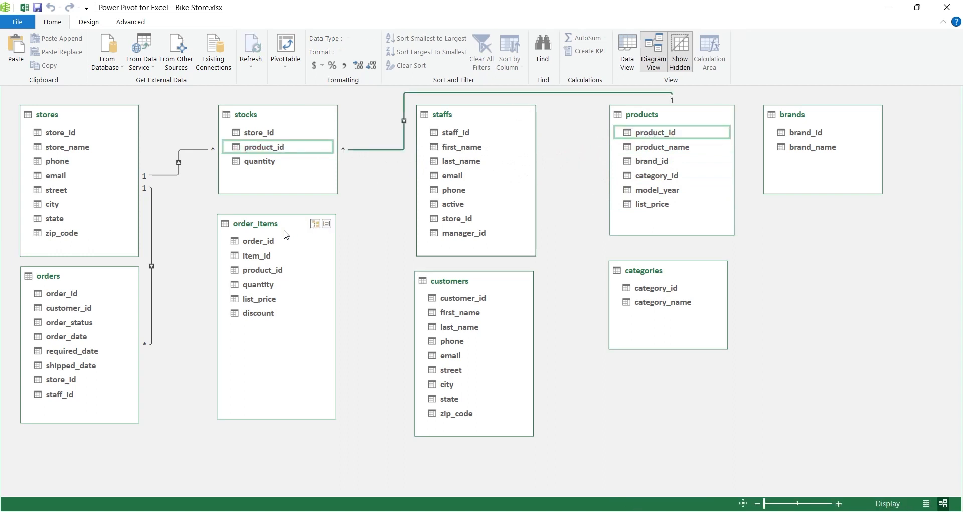
{"action": "left_click_drag", "start_coordinate": [256, 246], "coordinate": [82, 296]}
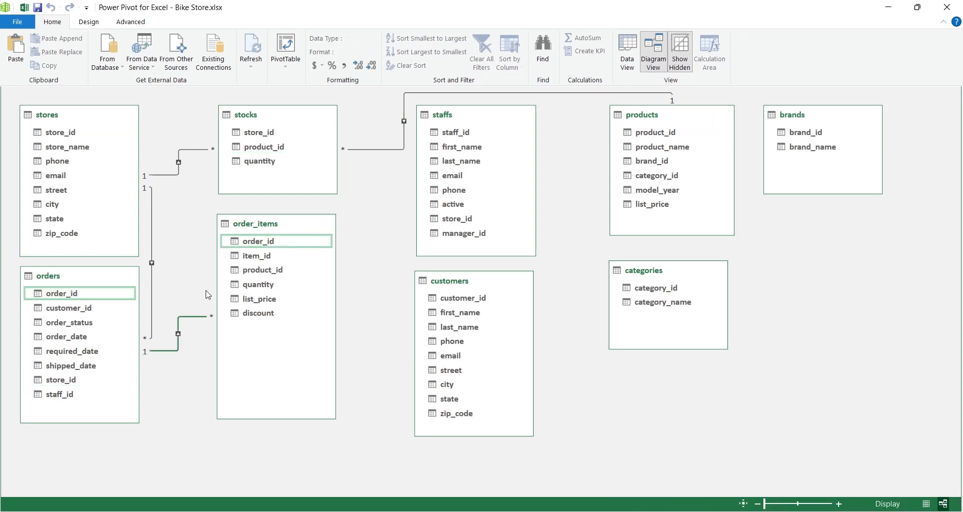
{"action": "left_click_drag", "start_coordinate": [261, 270], "coordinate": [640, 131]}
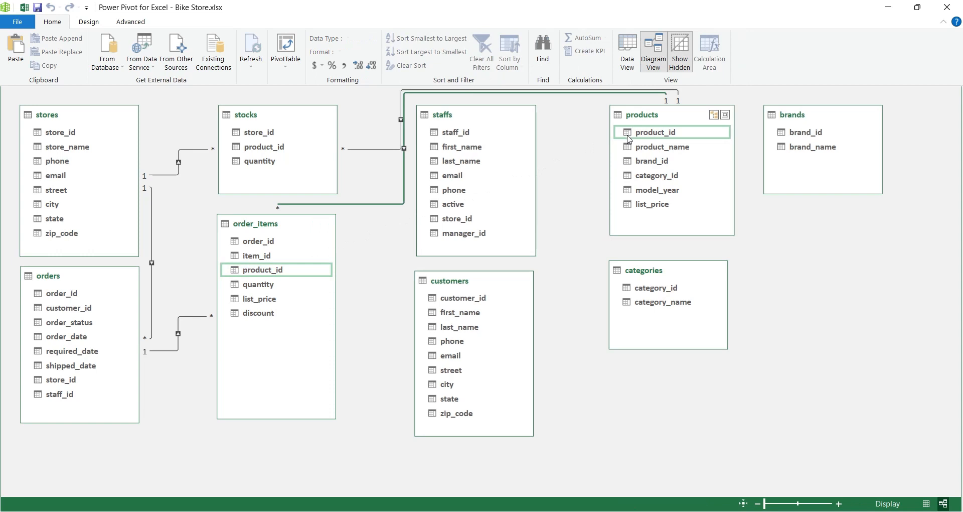
{"action": "left_click", "coordinate": [401, 204]}
Relate staffs to orders through staff_id and to stores through store_id, and customers to orders through customer_id.
{"action": "left_click_drag", "start_coordinate": [457, 135], "coordinate": [67, 390]}
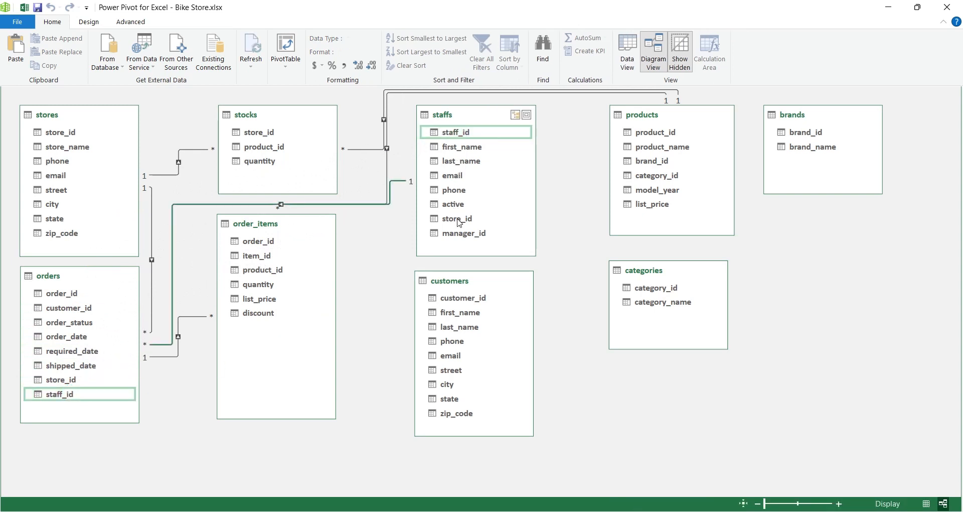
{"action": "left_click_drag", "start_coordinate": [462, 223], "coordinate": [446, 220]}
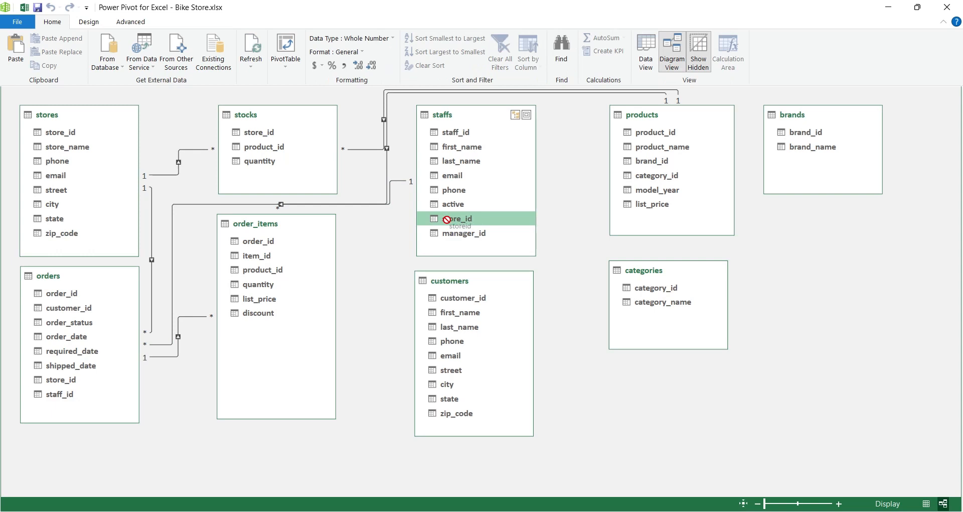
{"action": "left_click_drag", "start_coordinate": [446, 220], "coordinate": [77, 134]}
{"action": "left_click_drag", "start_coordinate": [459, 298], "coordinate": [80, 312]}
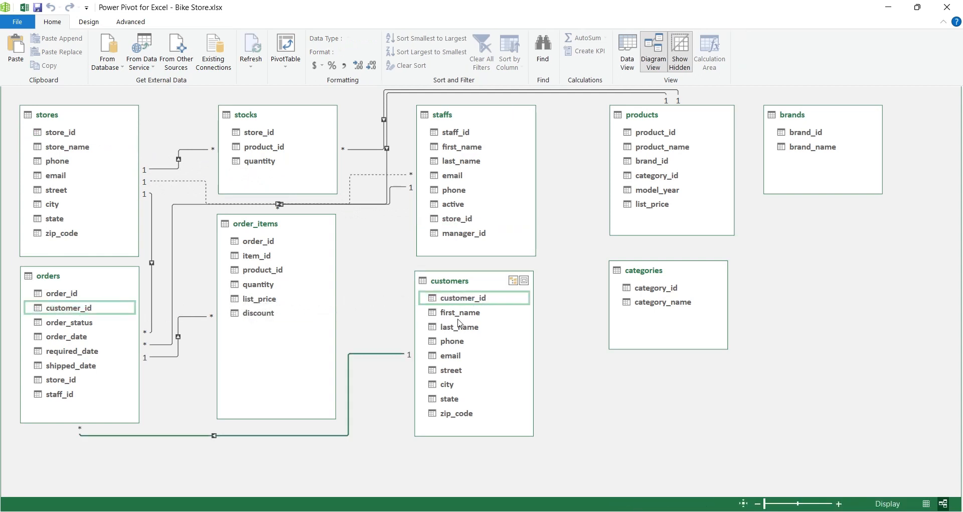
Relate products to brands through brand_id and to categories through category_id.
{"action": "left_click", "coordinate": [662, 132]}
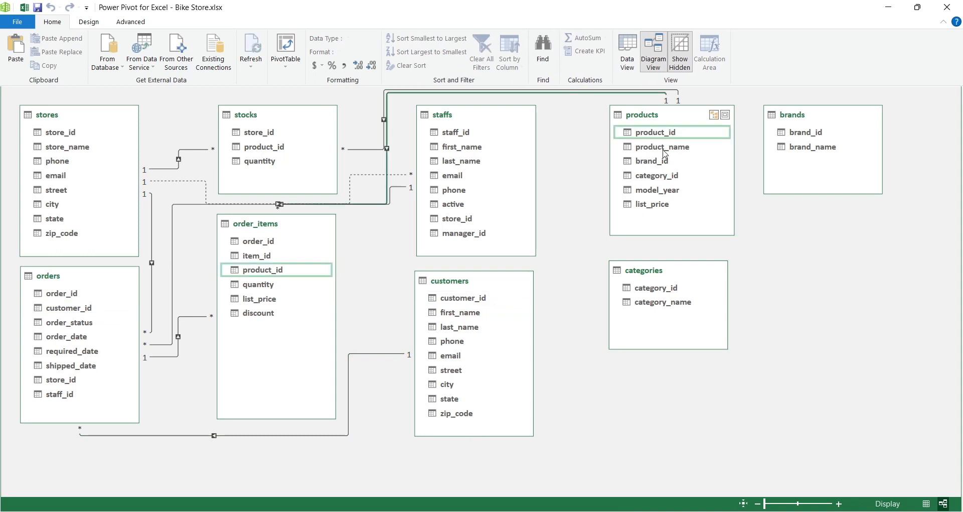
{"action": "mouse_move", "coordinate": [660, 166]}
{"action": "left_mouse_down"}
{"action": "mouse_move", "coordinate": [773, 150]}
{"action": "mouse_move", "coordinate": [798, 129]}
{"action": "left_mouse_up"}
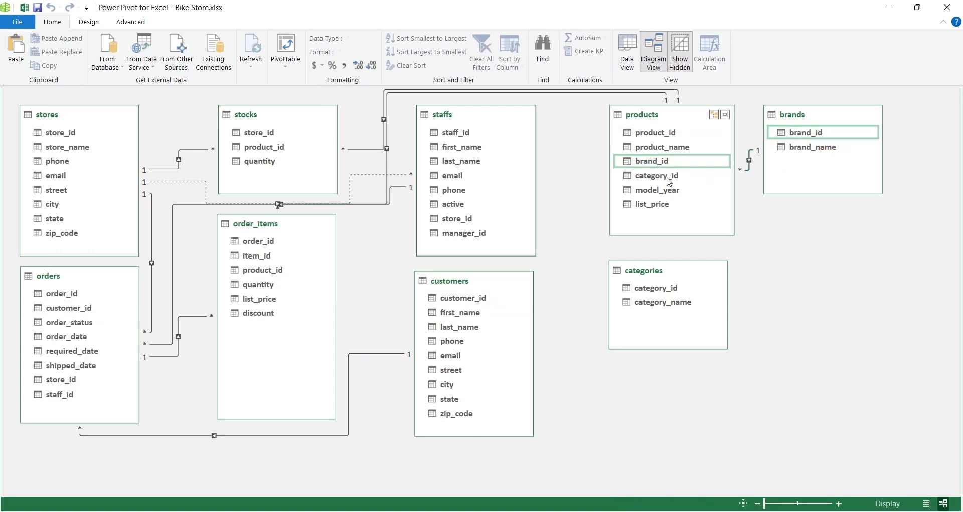
{"action": "left_click_drag", "start_coordinate": [670, 177], "coordinate": [670, 291]}
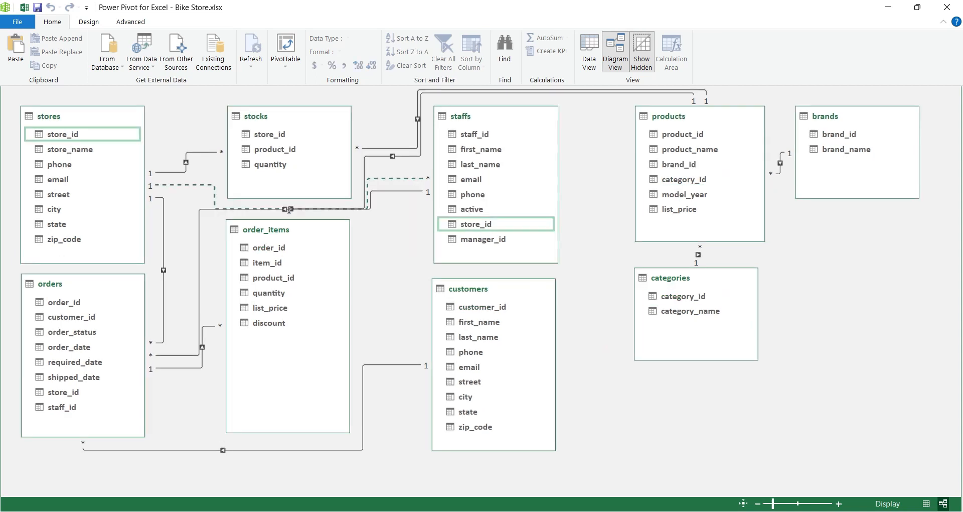
Create a PivotTable from the data model on the existing worksheet Sheet1 at cell A1.
{"action": "left_click", "coordinate": [284, 47]}
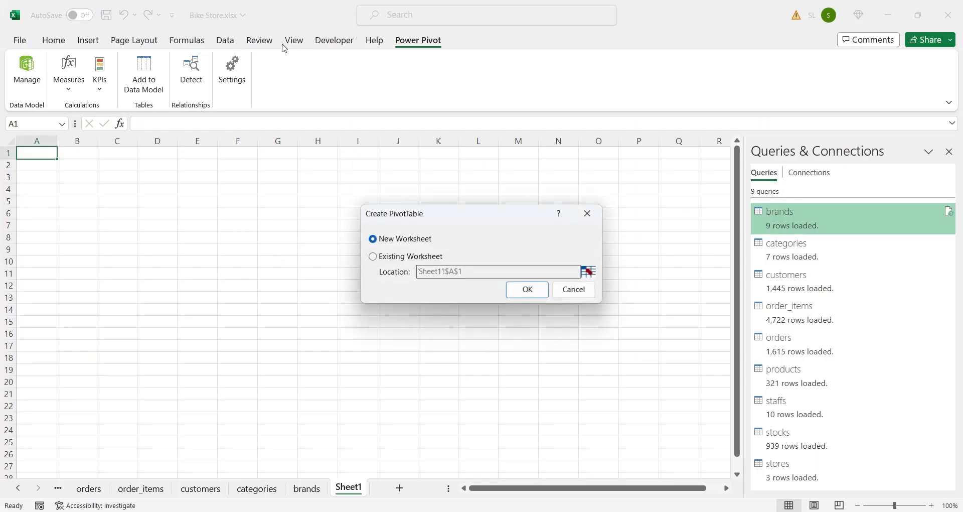
{"action": "left_click", "coordinate": [424, 260]}
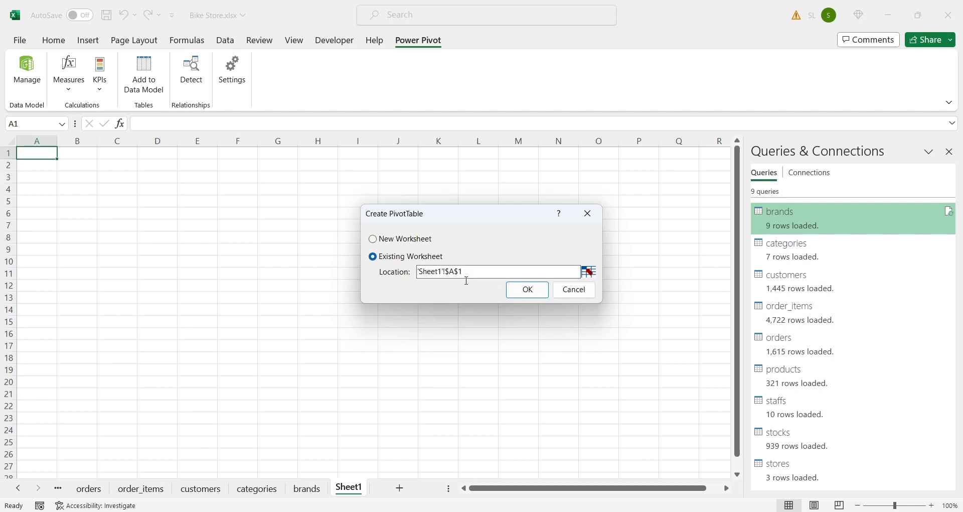
{"action": "left_click", "coordinate": [524, 290]}
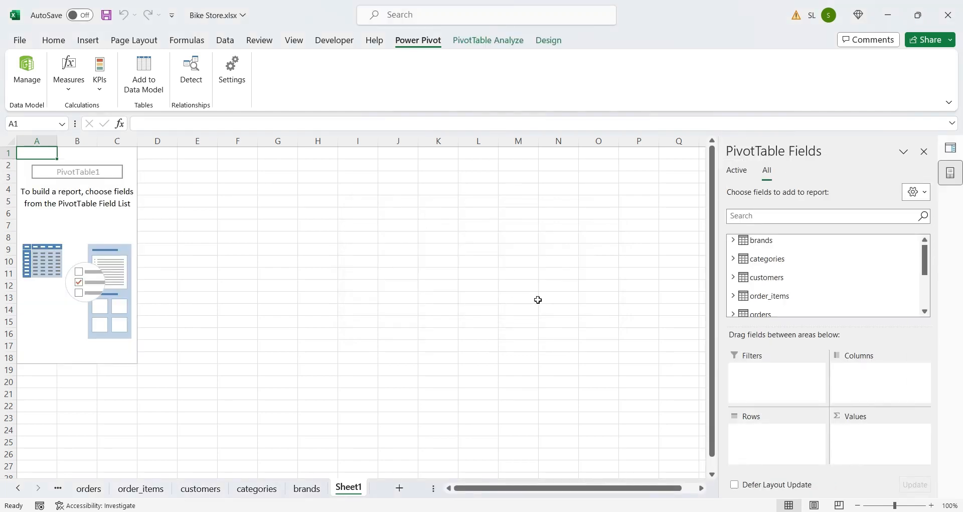
Set the PivotTable's rows to brand_name from brands and its values to the sum of quantity from order_items.
{"action": "left_click", "coordinate": [733, 241]}
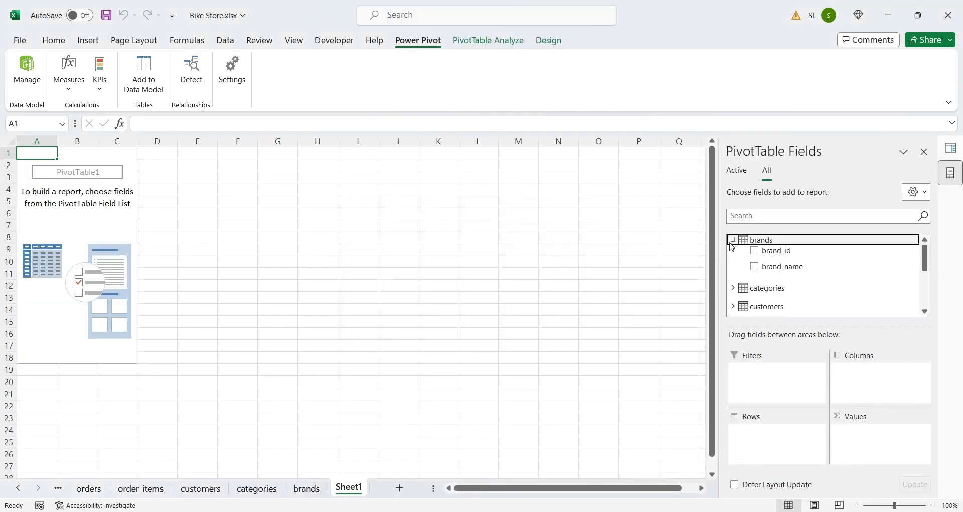
{"action": "left_click_drag", "start_coordinate": [780, 268], "coordinate": [775, 440]}
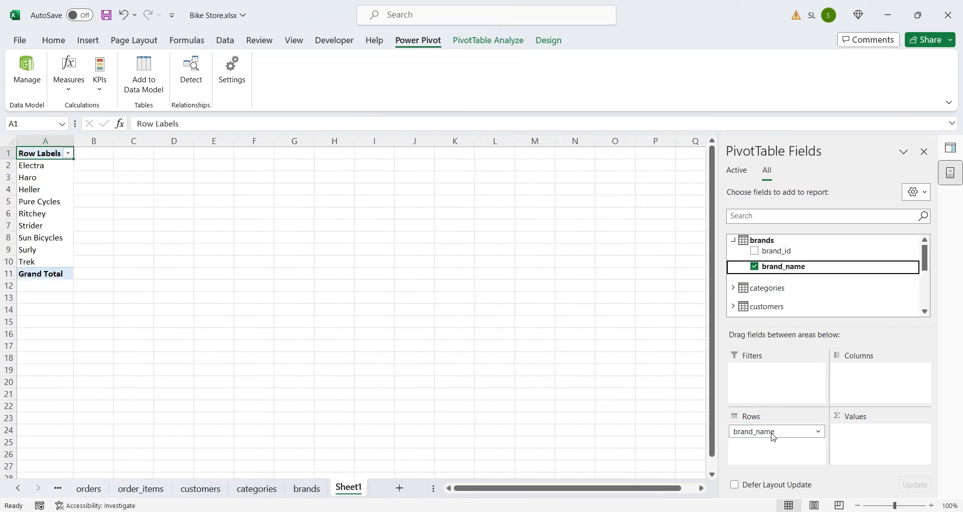
{"action": "left_click_drag", "start_coordinate": [926, 272], "coordinate": [922, 278]}
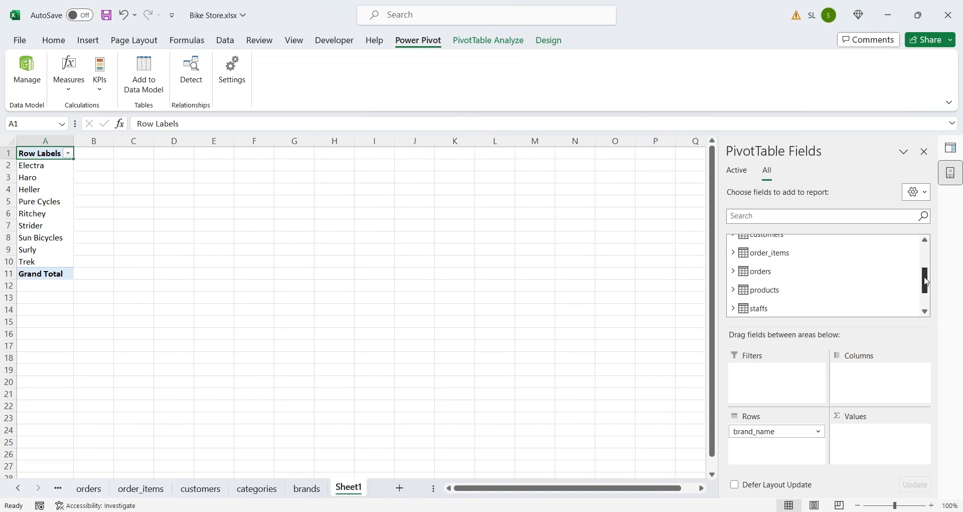
{"action": "left_click", "coordinate": [734, 255]}
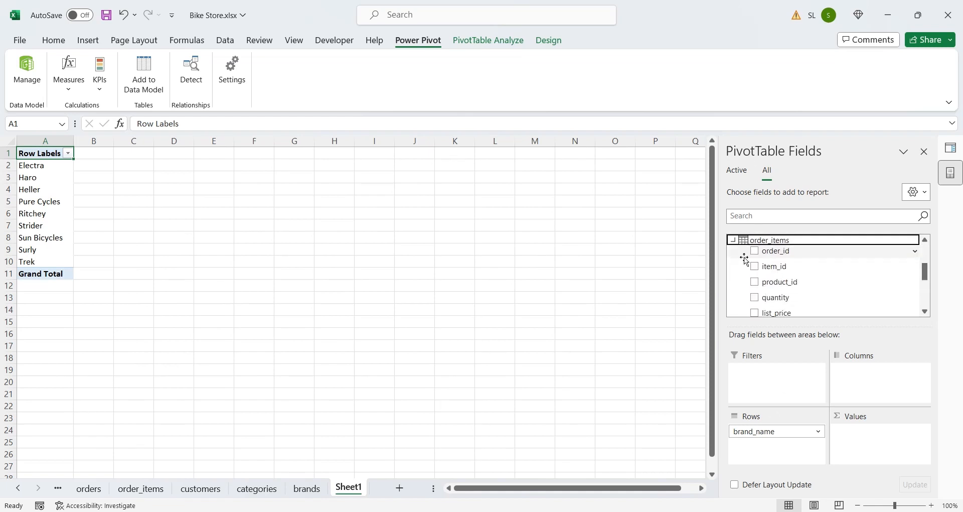
{"action": "scroll", "coordinate": [753, 265], "scroll_direction": "down", "scroll_amount": 2}
{"action": "left_click_drag", "start_coordinate": [784, 271], "coordinate": [878, 438]}
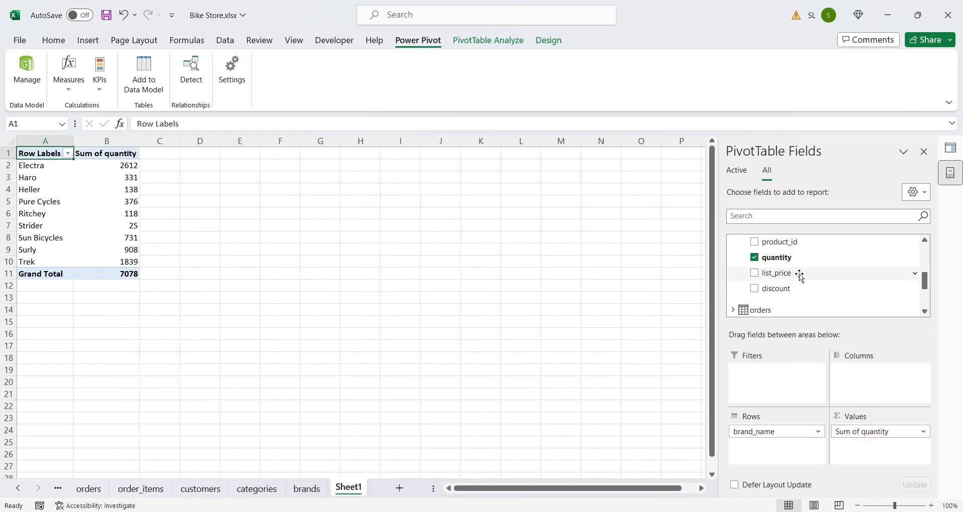
Add list_price and discount from order_items as summed values, and rename the three value headings Quantity, Price and Discount.
{"action": "left_click_drag", "start_coordinate": [801, 278], "coordinate": [863, 446]}
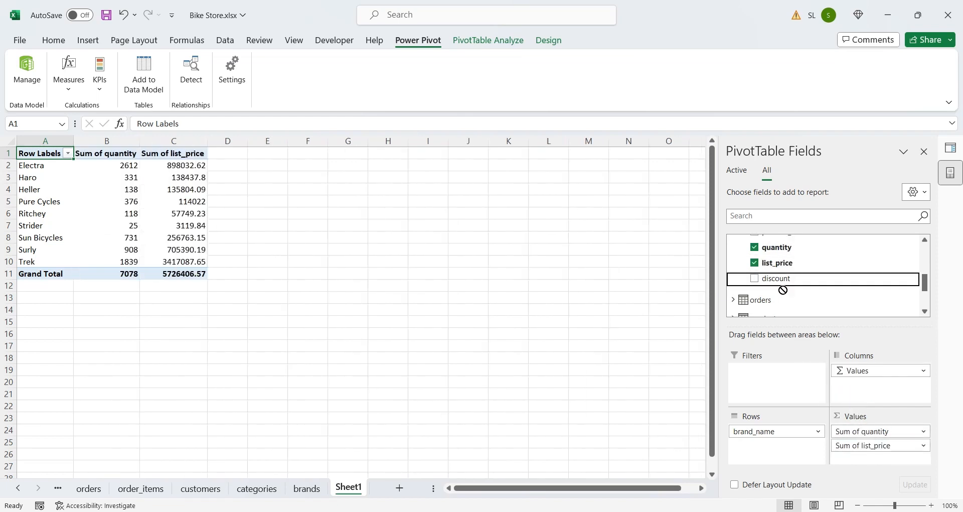
{"action": "left_click_drag", "start_coordinate": [782, 290], "coordinate": [872, 454]}
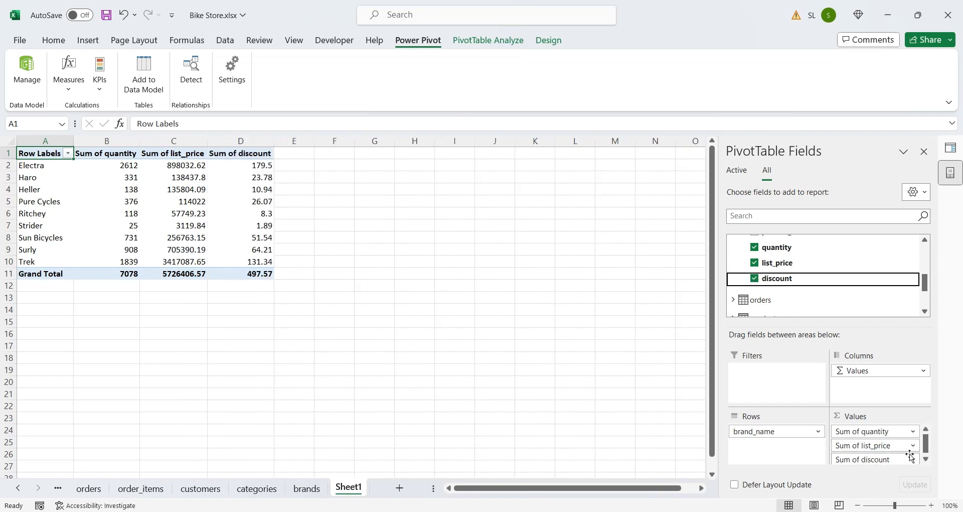
{"action": "left_click", "coordinate": [129, 153]}
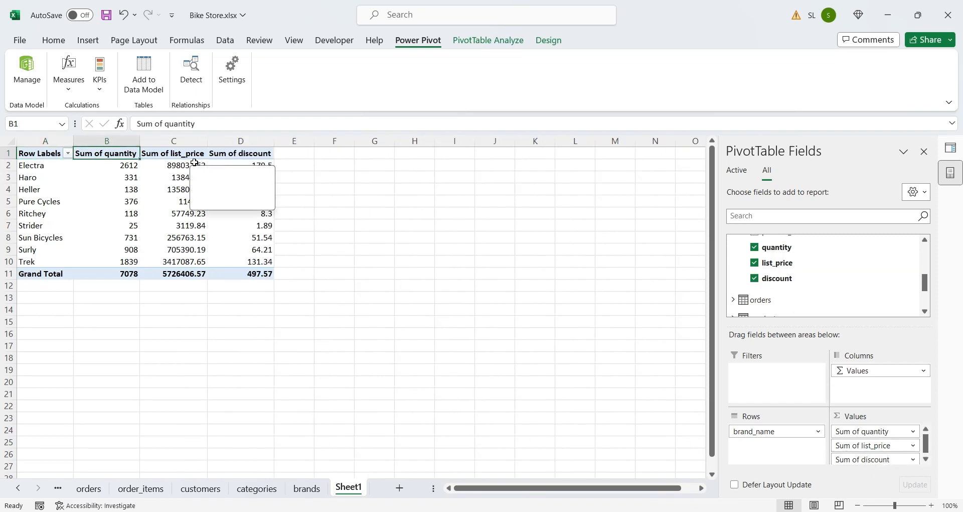
{"action": "type", "text": "Q"}
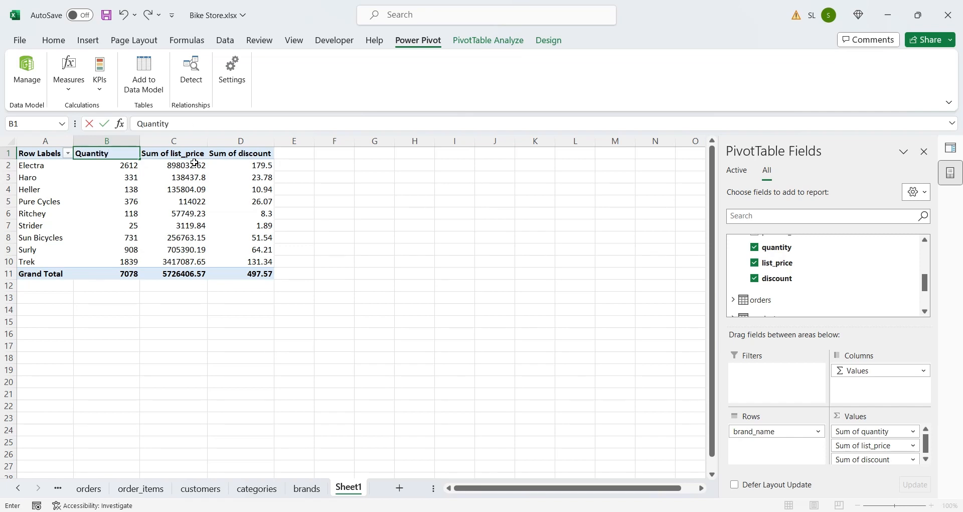
{"action": "key", "text": "Tab"}
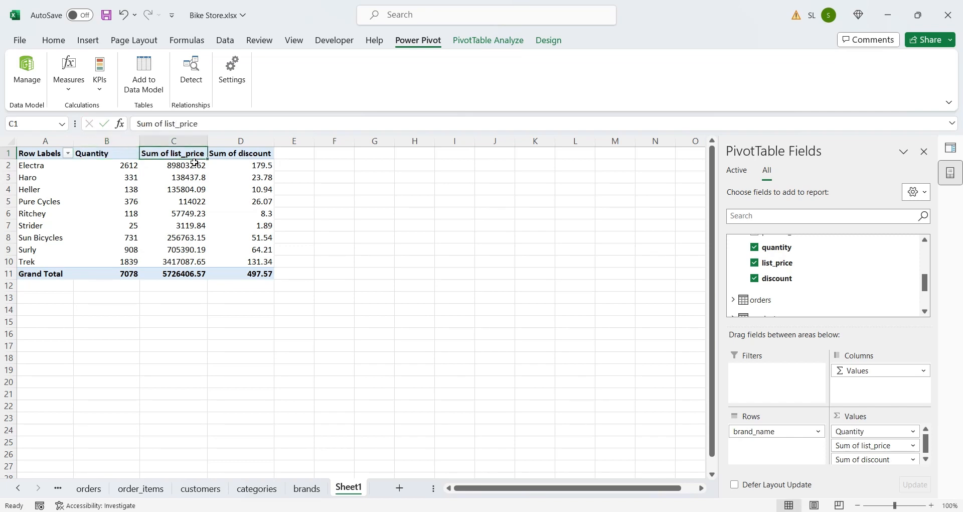
{"action": "type", "text": "Price"}
{"action": "key", "text": "Tab"}
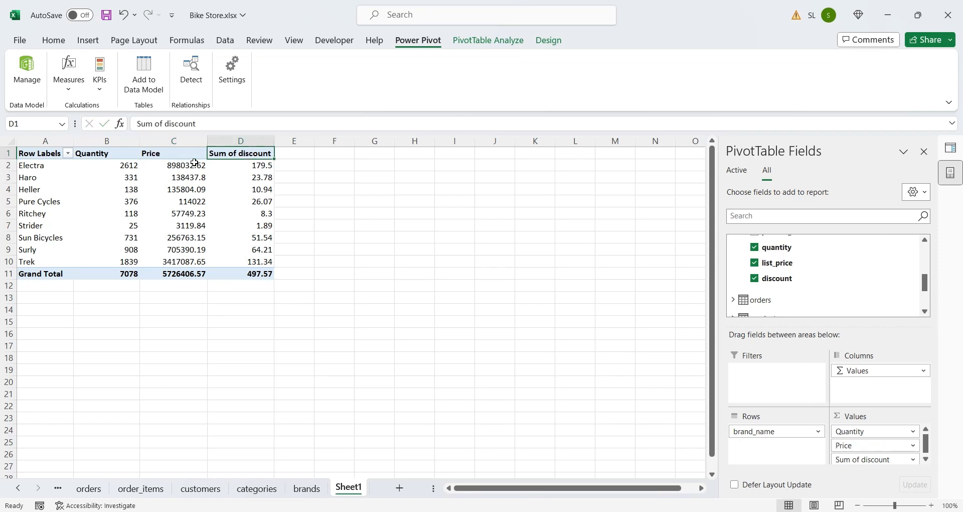
{"action": "type", "text": "D"}
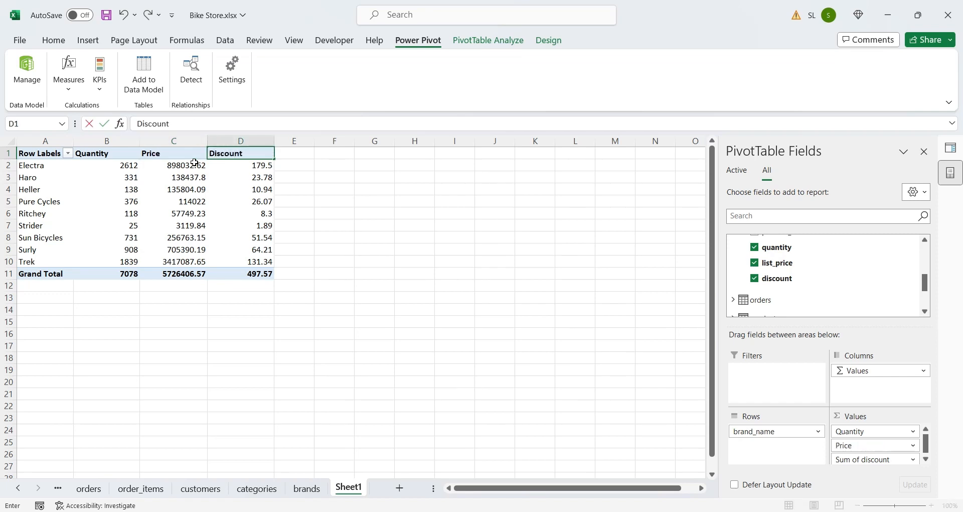
{"action": "key", "text": "Return"}
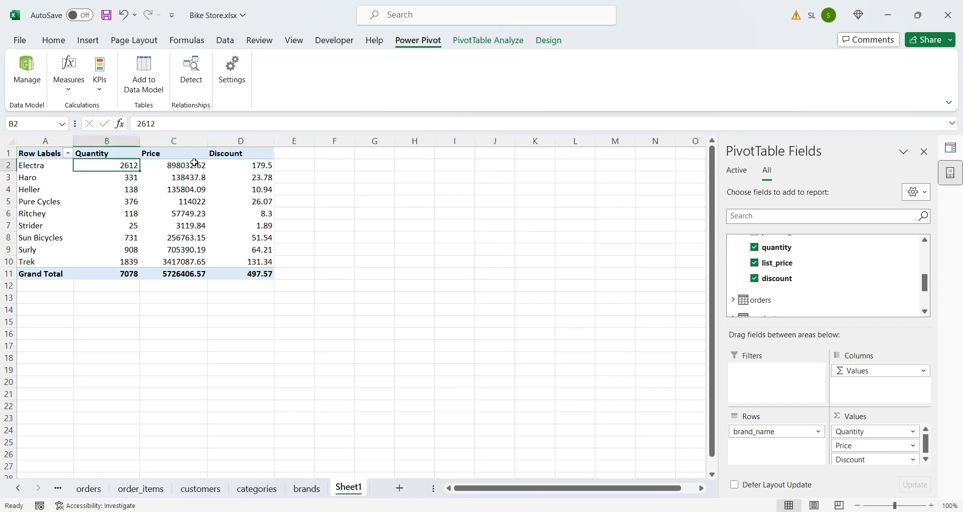
Fit the widths of the Quantity, Price and Discount columns to their contents.
{"action": "double_click", "coordinate": [140, 141]}
{"action": "double_click", "coordinate": [178, 141]}
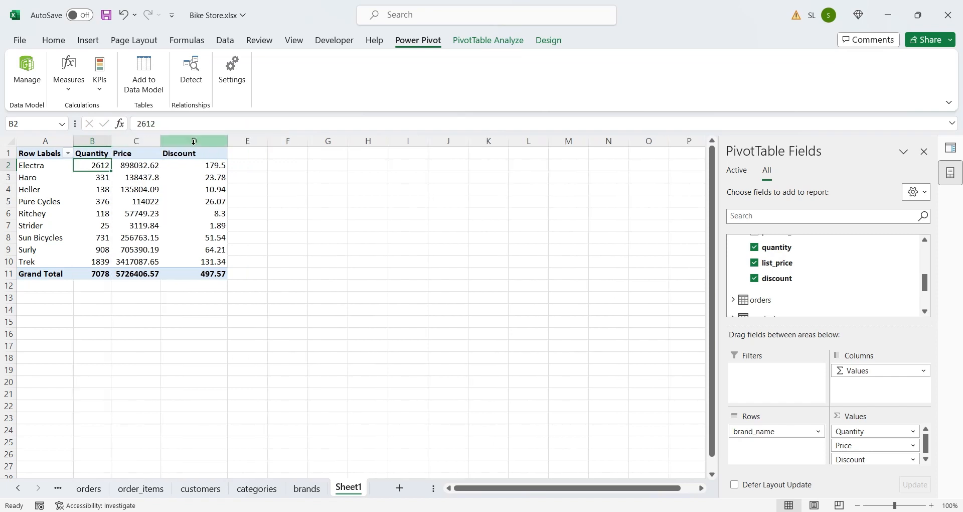
{"action": "double_click", "coordinate": [228, 141]}
{"action": "left_click", "coordinate": [132, 200]}
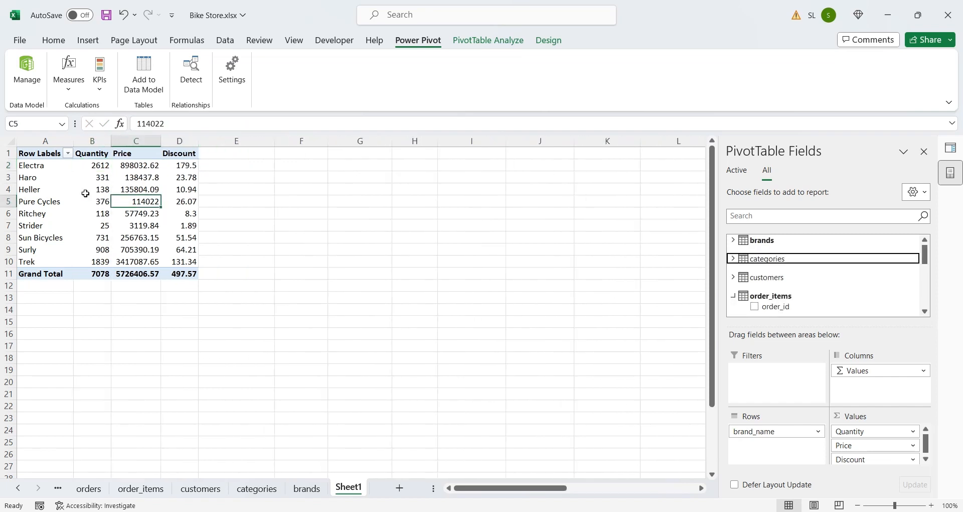
Rename the PivotTable's row labels heading in cell A1 as Brands.
{"action": "left_click", "coordinate": [50, 156]}
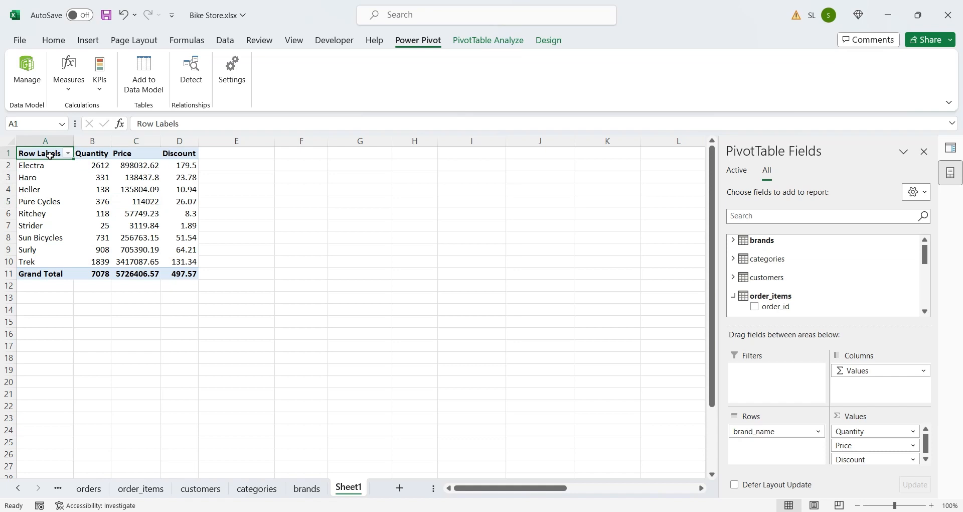
{"action": "type", "text": "Brands"}
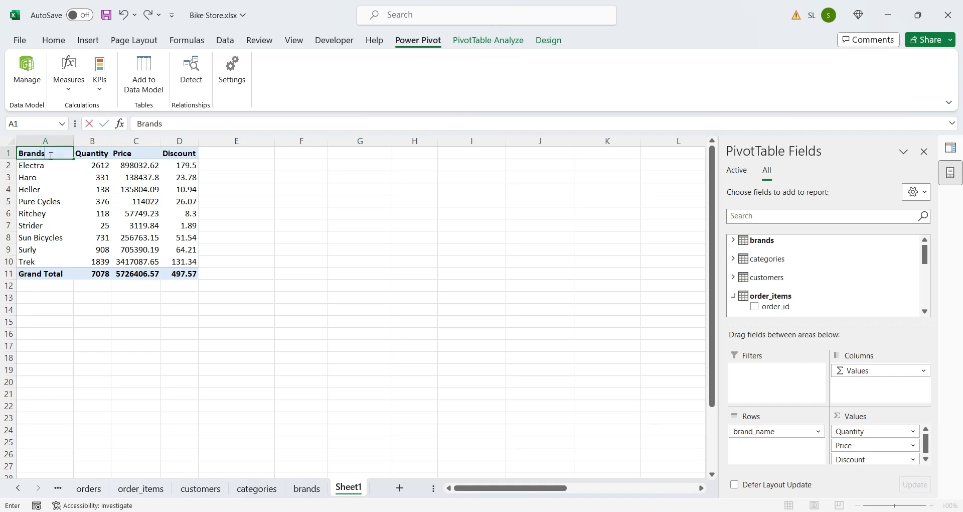
{"action": "key", "text": "Return"}
{"action": "left_click", "coordinate": [142, 227]}
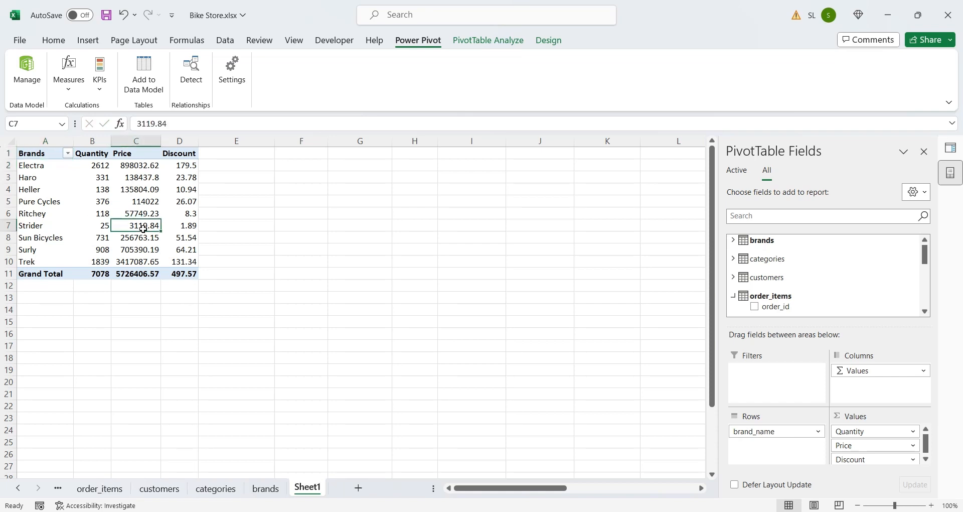
Format the Price value field as Accounting with 0 decimal places and no currency symbol.
{"action": "left_click", "coordinate": [858, 445]}
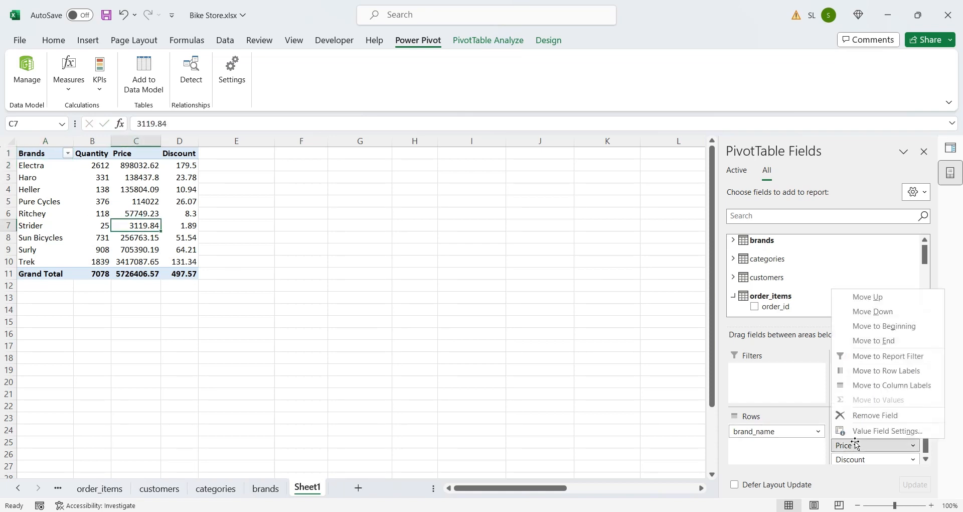
{"action": "left_click", "coordinate": [863, 430]}
{"action": "left_click", "coordinate": [576, 441]}
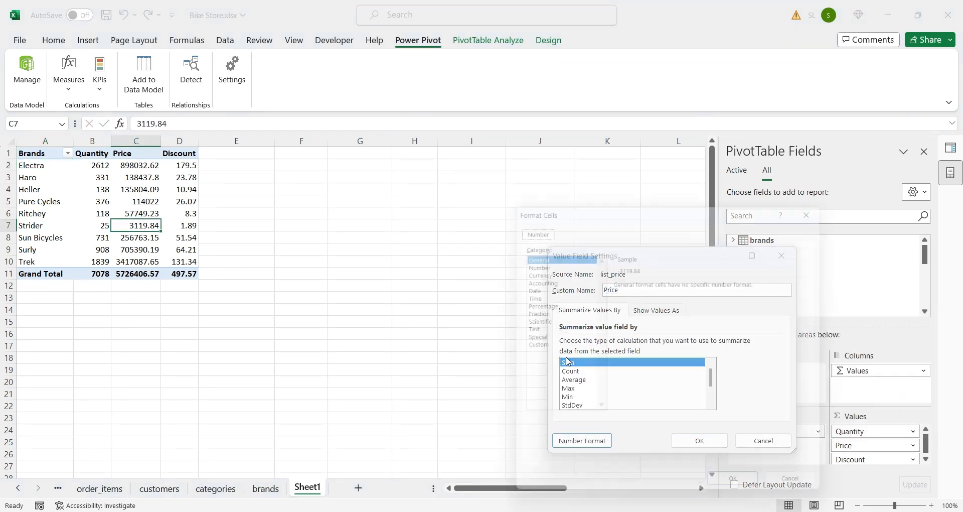
{"action": "left_click", "coordinate": [537, 278]}
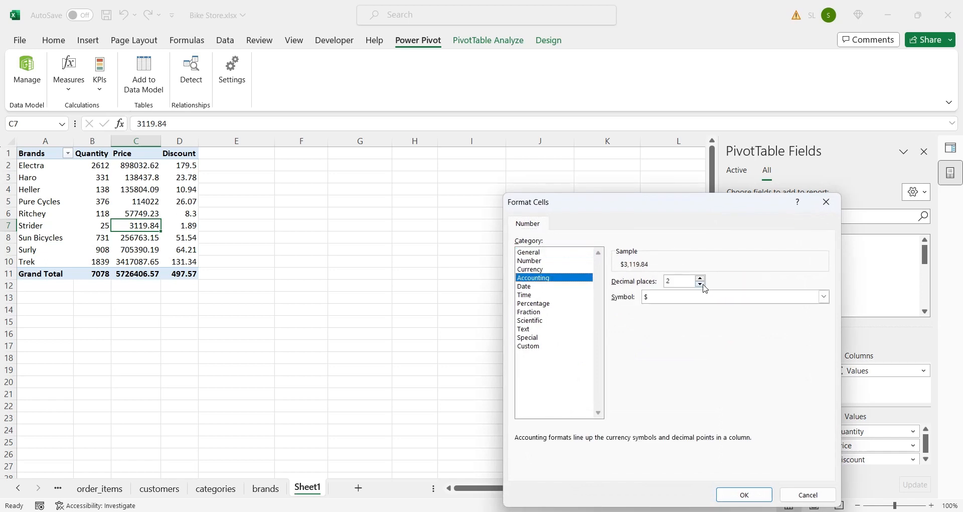
{"action": "double_click", "coordinate": [701, 285]}
{"action": "left_click", "coordinate": [824, 297]}
{"action": "left_click", "coordinate": [652, 305]}
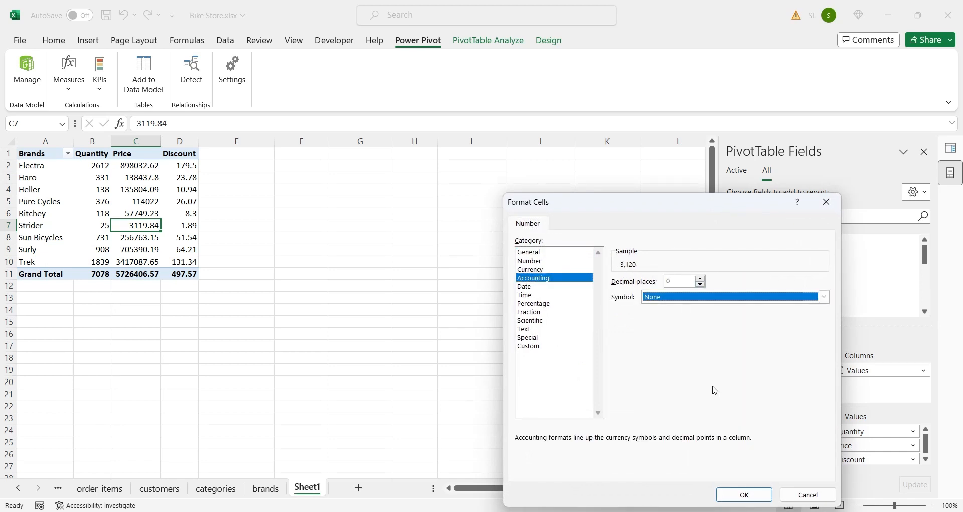
{"action": "left_click", "coordinate": [744, 494]}
{"action": "left_click", "coordinate": [704, 440]}
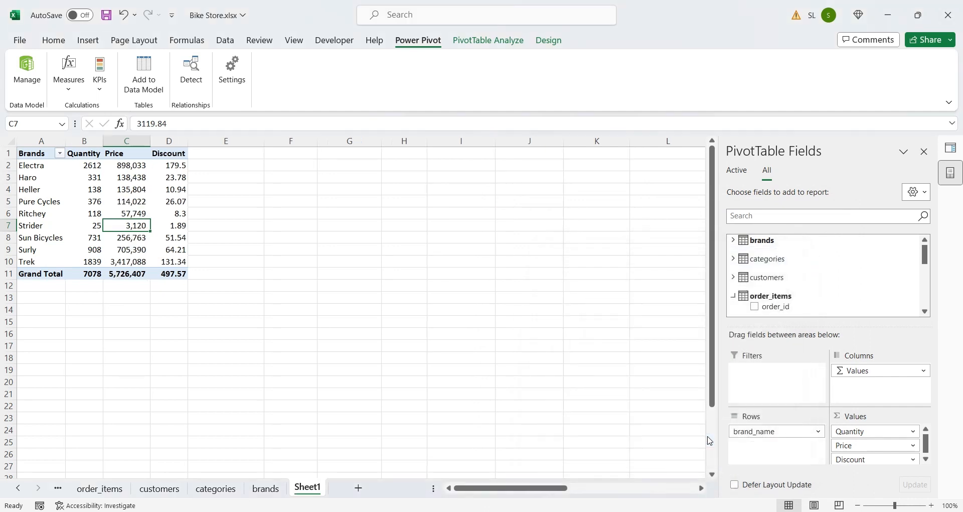
Rename the PivotTable's worksheet as "brands report" and save the workbook.
{"action": "double_click", "coordinate": [306, 491]}
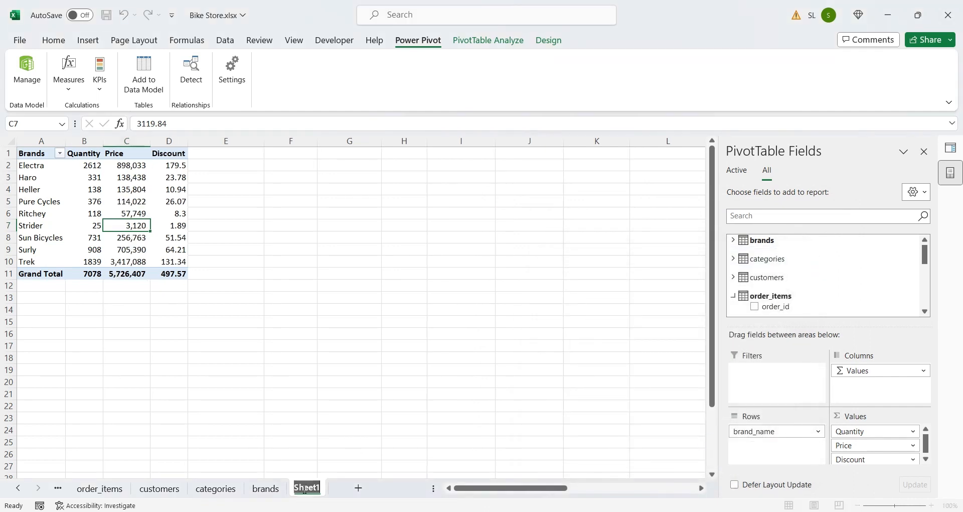
{"action": "type", "text": "br"}
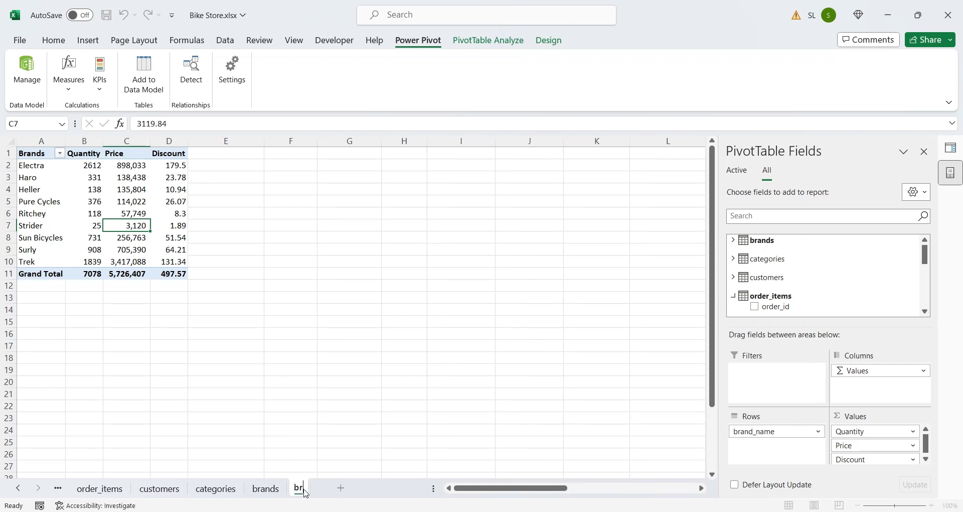
{"action": "type", "text": "ands report"}
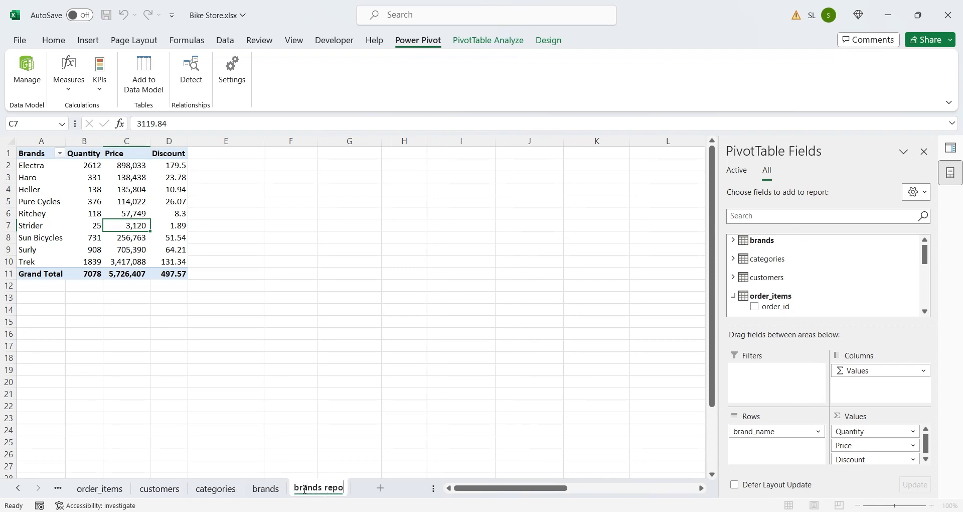
{"action": "key", "text": "Return"}
{"action": "key", "text": "ctrl+s"}
Add the sum of quantity from stocks as the first PivotTable value and rename its heading Stock.
{"action": "scroll", "coordinate": [771, 272], "scroll_direction": "down", "scroll_amount": 5}
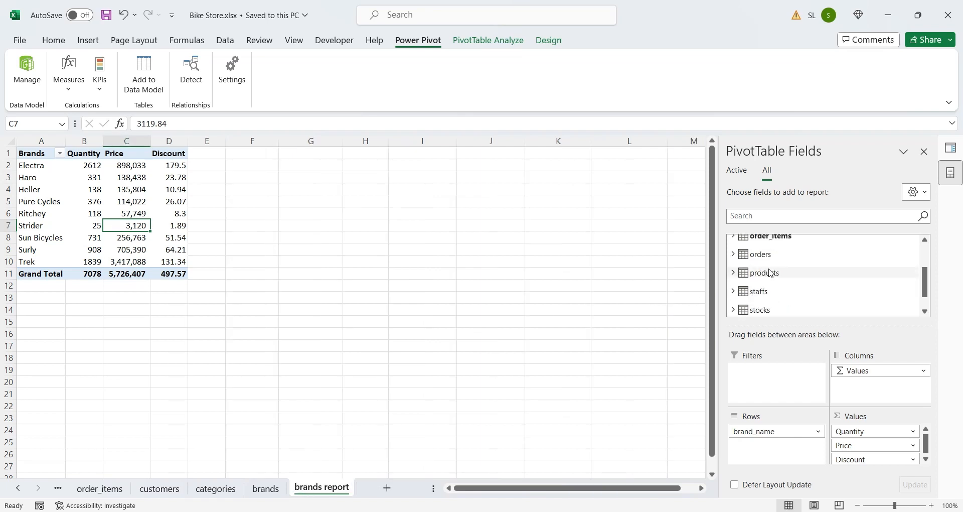
{"action": "left_click", "coordinate": [734, 310]}
{"action": "scroll", "coordinate": [790, 299], "scroll_direction": "down", "scroll_amount": 1}
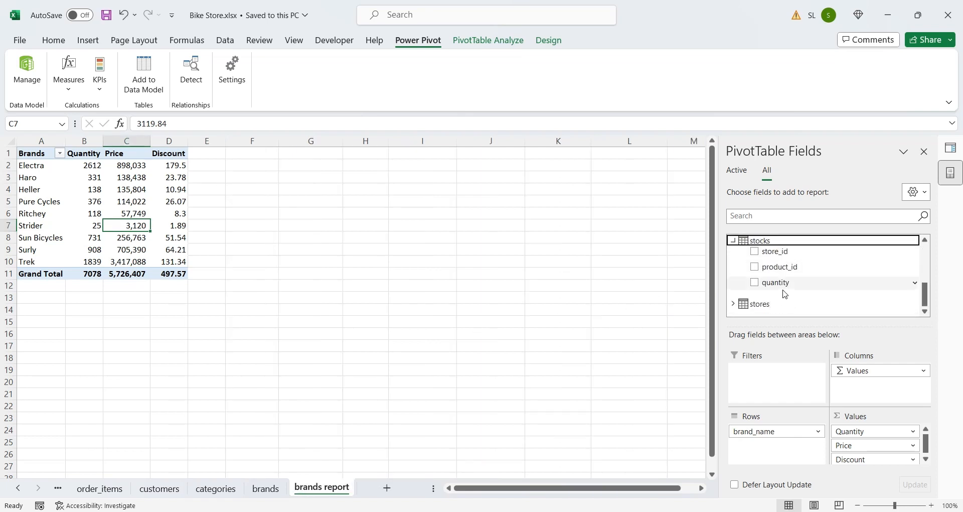
{"action": "left_click_drag", "start_coordinate": [766, 281], "coordinate": [898, 427]}
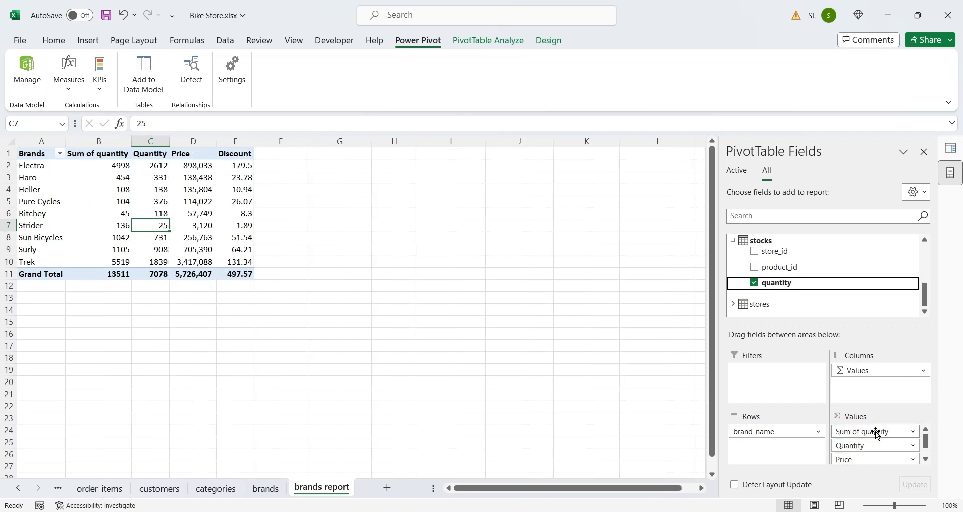
{"action": "left_click", "coordinate": [96, 155]}
{"action": "type", "text": "Stock"}
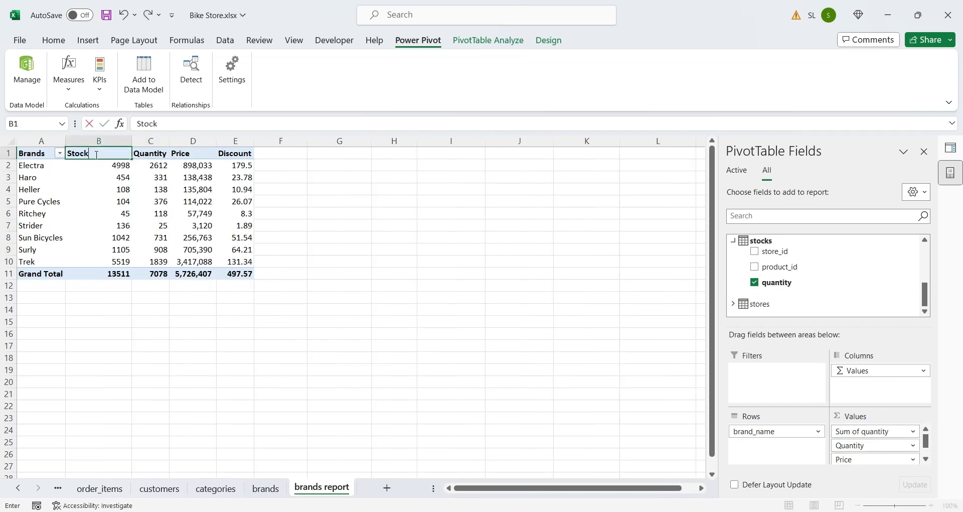
{"action": "key", "text": "Return"}
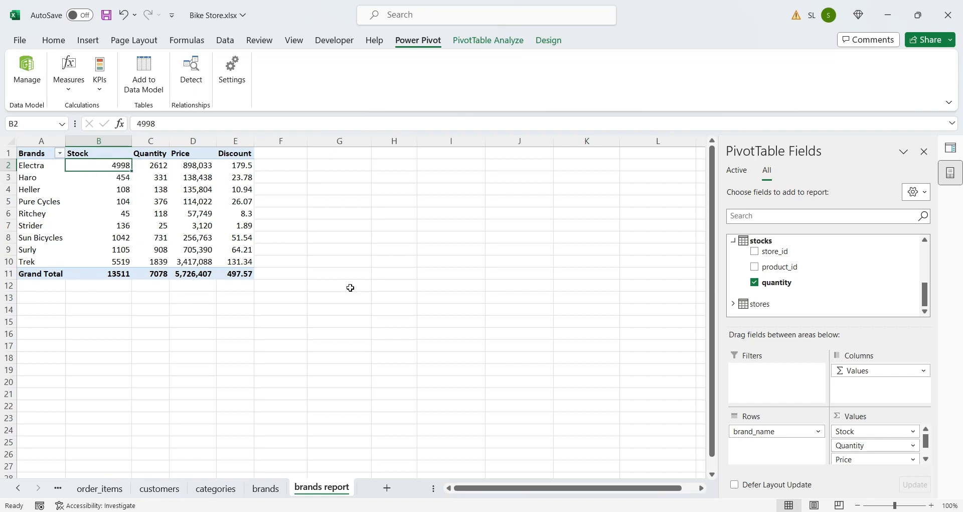
Fit the Stock column's width to its contents.
{"action": "left_click", "coordinate": [242, 273]}
{"action": "double_click", "coordinate": [132, 141]}
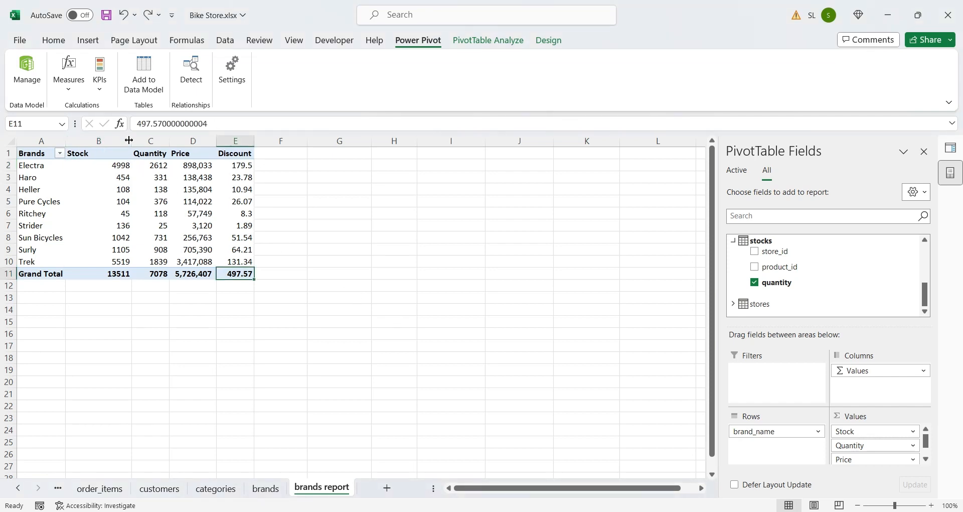
{"action": "left_click", "coordinate": [343, 256]}
{"action": "left_click", "coordinate": [159, 214]}
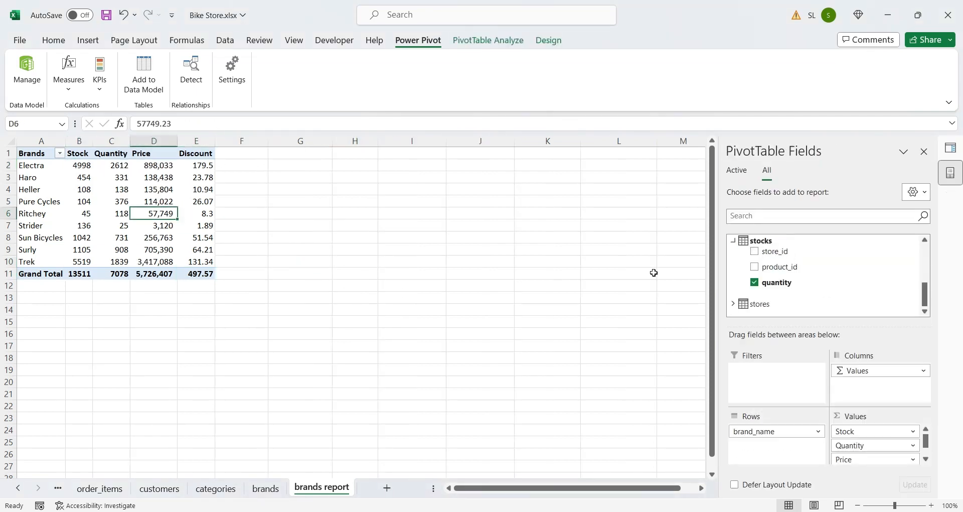
Add product_name from the products table to the PivotTable's rows beneath brand_name.
{"action": "left_click", "coordinate": [734, 242]}
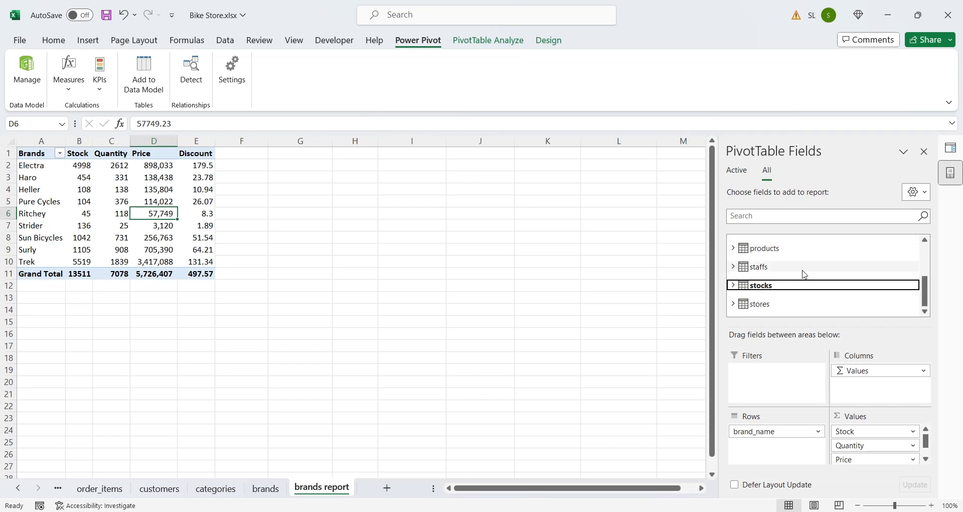
{"action": "scroll", "coordinate": [811, 287], "scroll_direction": "up", "scroll_amount": 3}
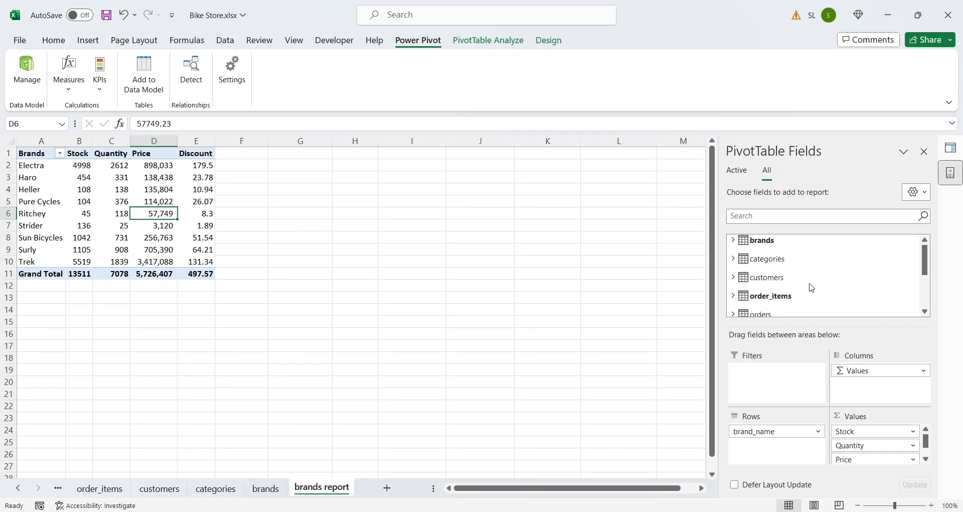
{"action": "scroll", "coordinate": [811, 287], "scroll_direction": "down", "scroll_amount": 4}
{"action": "left_click", "coordinate": [765, 275]}
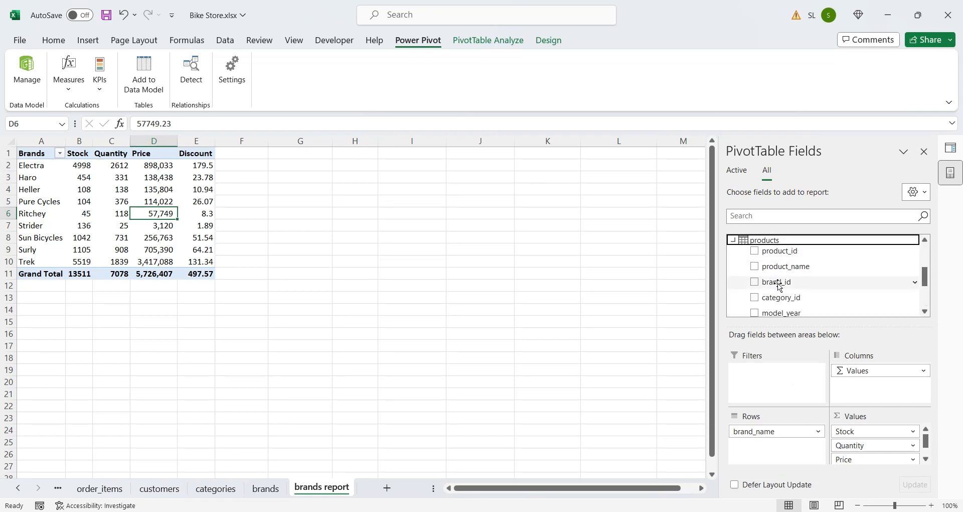
{"action": "left_click_drag", "start_coordinate": [801, 266], "coordinate": [799, 440]}
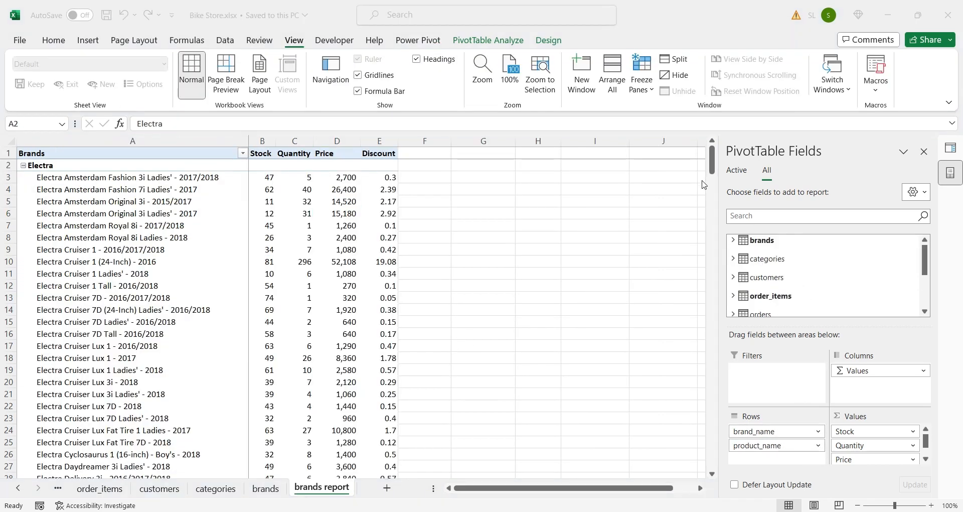
Examine the Grand Total row at the end of the brands report for stock, quantity, price and discount.
{"action": "left_click_drag", "start_coordinate": [710, 168], "coordinate": [681, 463]}
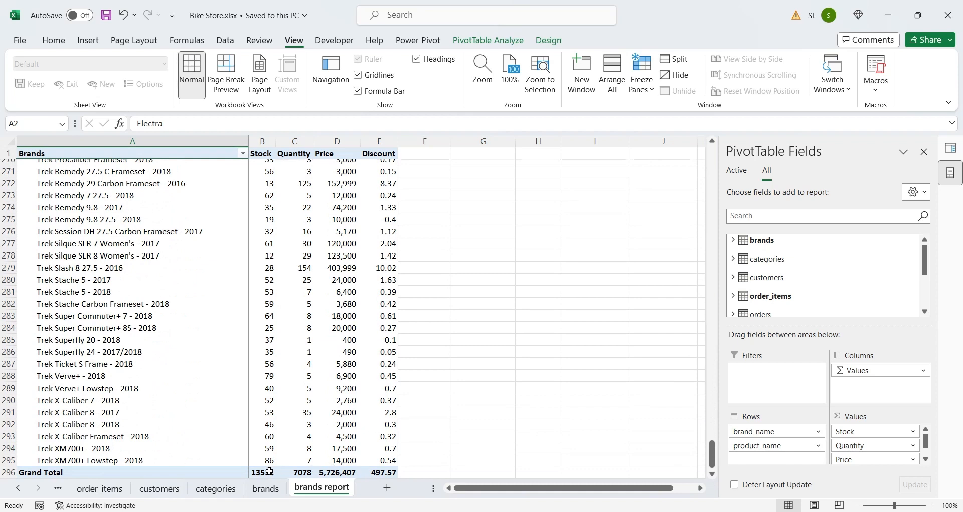
{"action": "left_click_drag", "start_coordinate": [266, 471], "coordinate": [380, 472]}
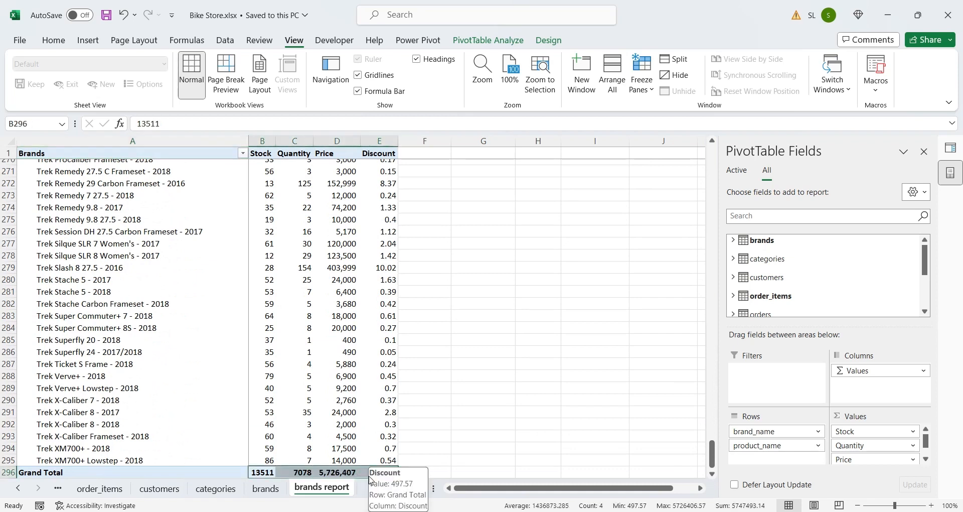
{"action": "left_click", "coordinate": [379, 471]}
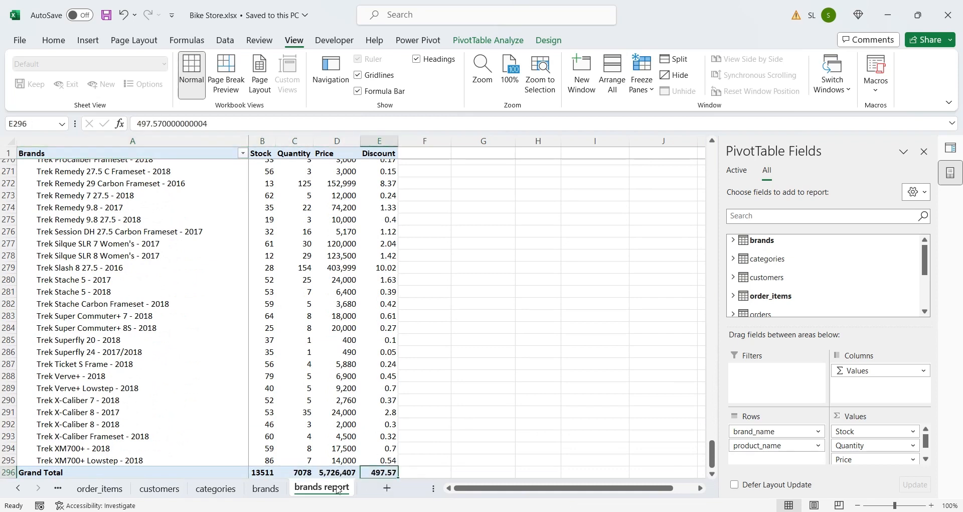
Create a copy of the brands report sheet at the end of the Bike Store workbook.
{"action": "right_click", "coordinate": [339, 489]}
{"action": "left_click", "coordinate": [382, 345]}
{"action": "scroll", "coordinate": [311, 387], "scroll_direction": "down", "scroll_amount": 2}
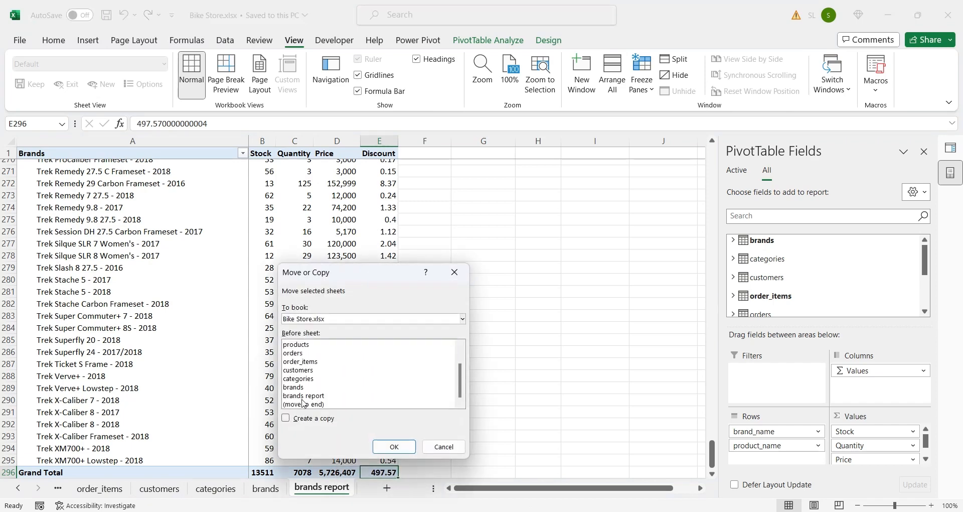
{"action": "left_click", "coordinate": [300, 406]}
{"action": "left_click", "coordinate": [301, 417]}
{"action": "left_click", "coordinate": [395, 447]}
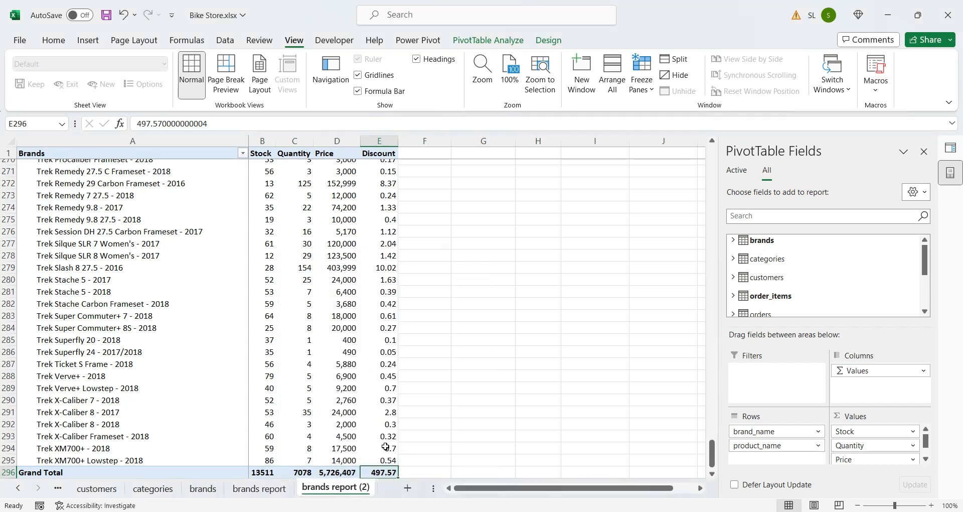
Rename the copied brands report sheet as category report.
{"action": "double_click", "coordinate": [339, 494]}
{"action": "left_click_drag", "start_coordinate": [330, 488], "coordinate": [278, 488]}
{"action": "type", "text": "category"}
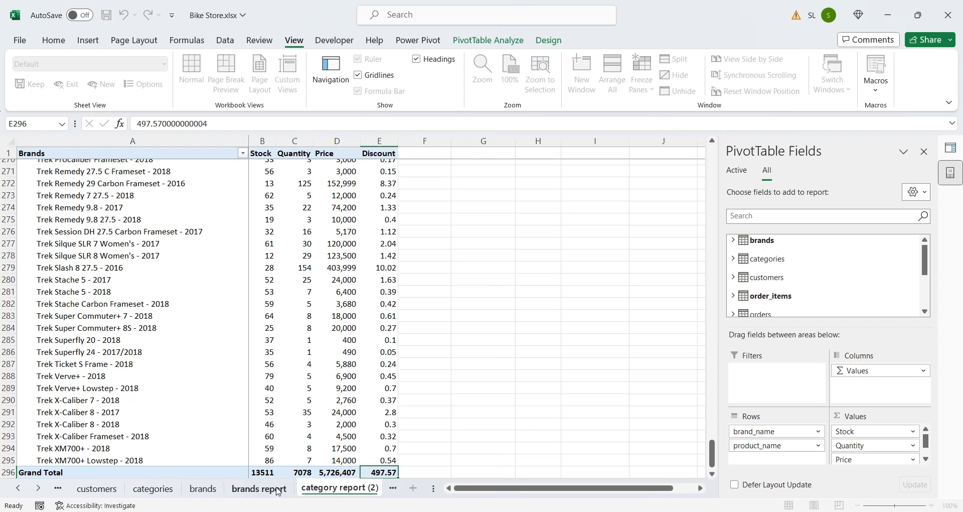
{"action": "key", "text": "shift+End"}
{"action": "key", "text": "Delete"}
{"action": "key", "text": "Return"}
Replace brand_name in the PivotTable's rows with category_name from the categories table, placed above product_name.
{"action": "left_click", "coordinate": [228, 352]}
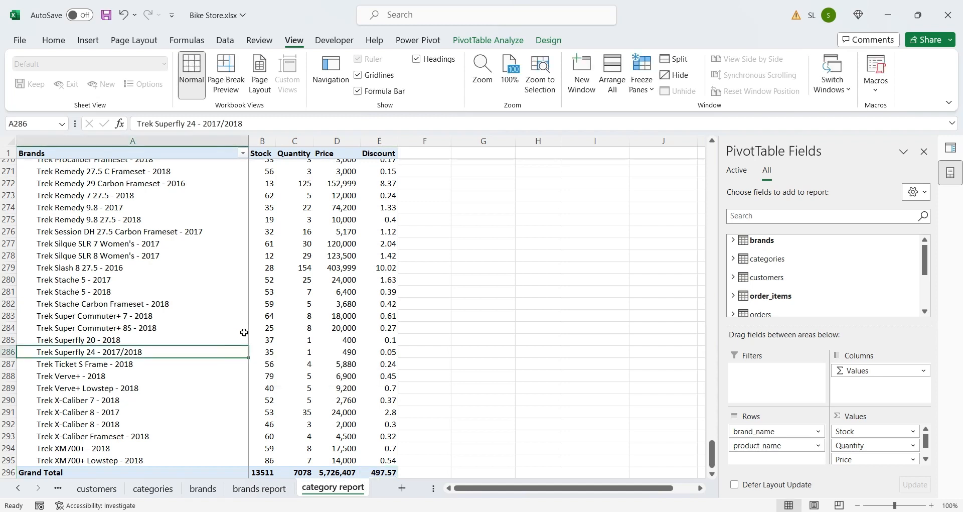
{"action": "left_click", "coordinate": [767, 431]}
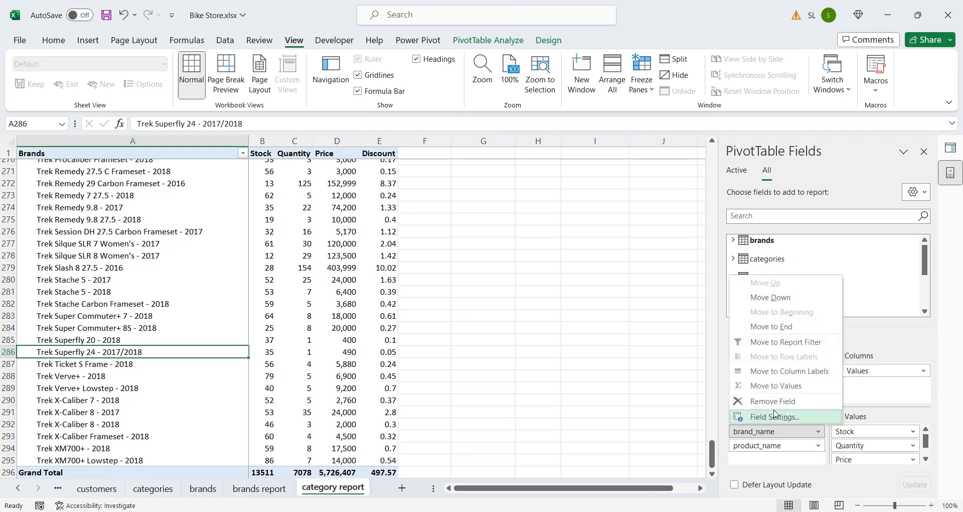
{"action": "left_click", "coordinate": [773, 401]}
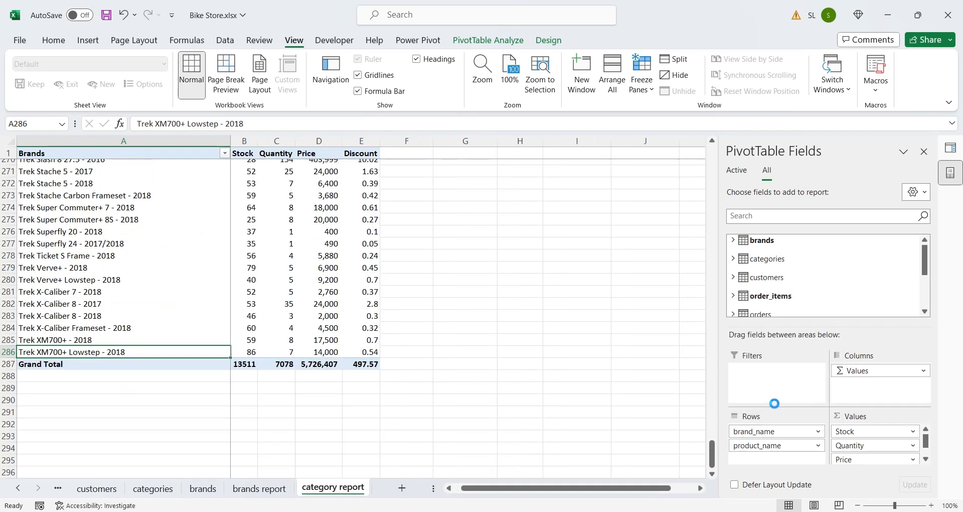
{"action": "left_click", "coordinate": [734, 259]}
{"action": "left_click_drag", "start_coordinate": [794, 286], "coordinate": [784, 426]}
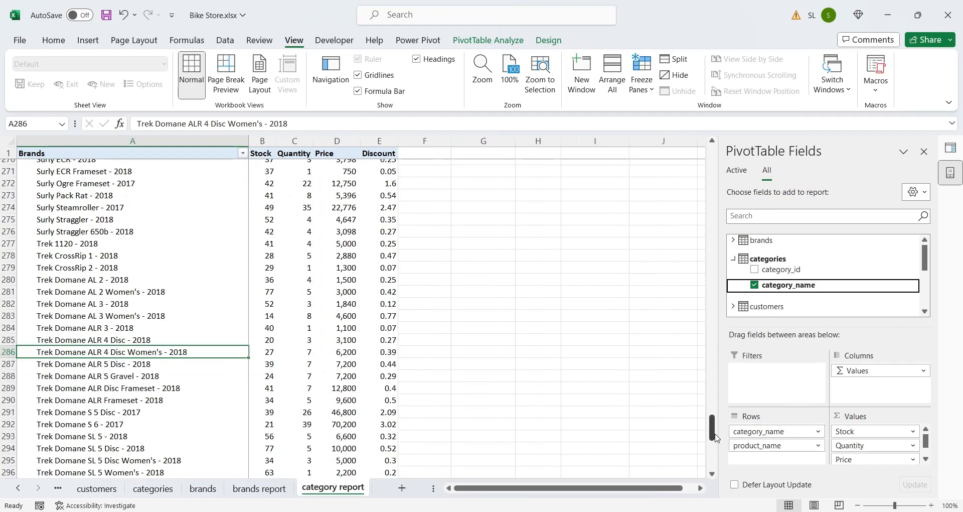
Check the Grand Total row at the end of the category report and rename the PivotTable's row heading Categories.
{"action": "left_click_drag", "start_coordinate": [713, 428], "coordinate": [715, 475]}
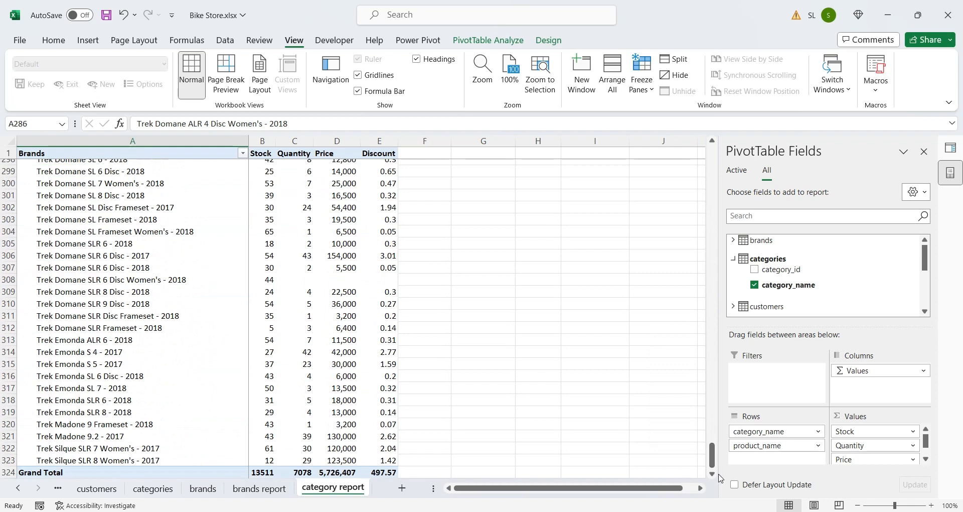
{"action": "left_click", "coordinate": [325, 472]}
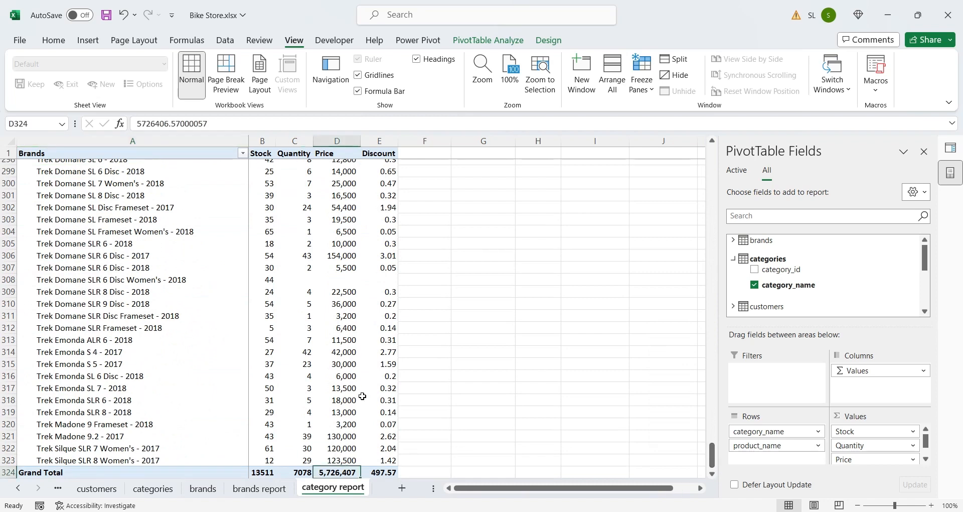
{"action": "left_click_drag", "start_coordinate": [384, 472], "coordinate": [264, 472]}
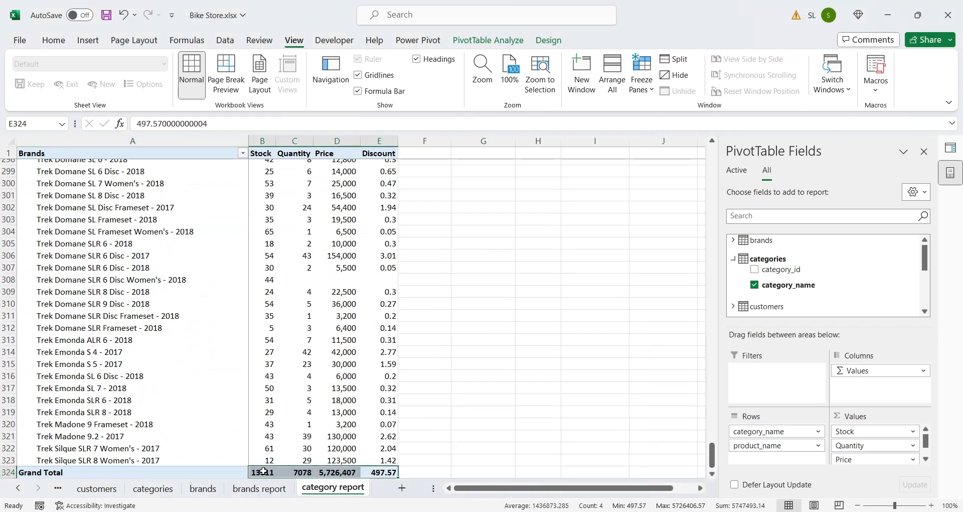
{"action": "left_click", "coordinate": [73, 154]}
{"action": "type", "text": "Categories"}
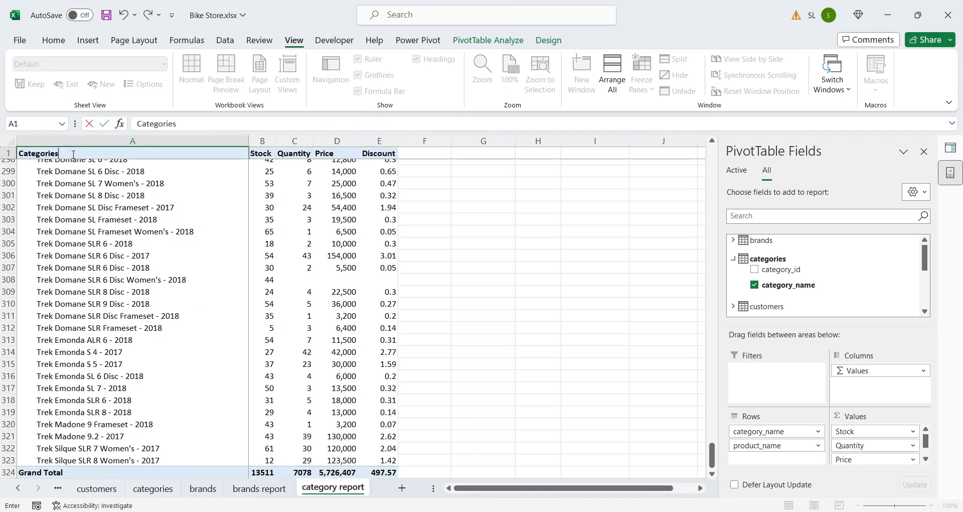
{"action": "key", "text": "Return"}
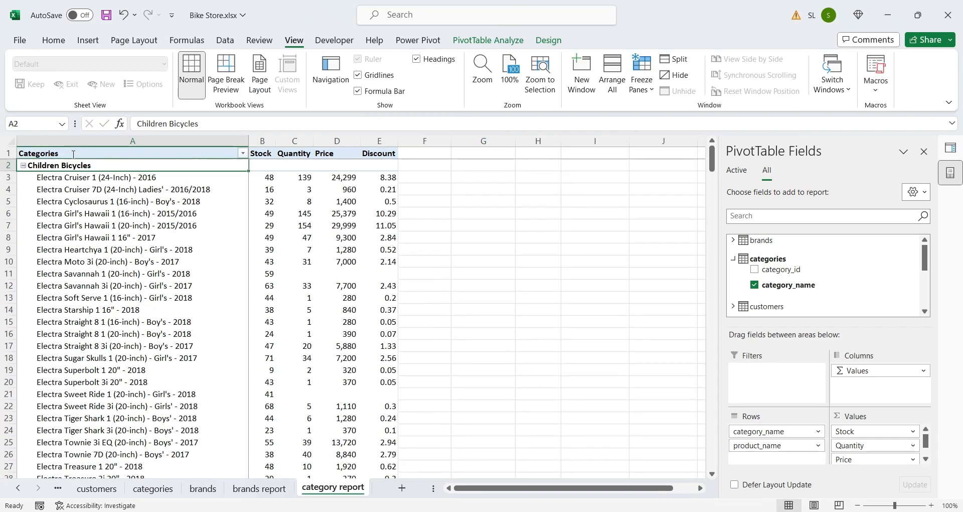
Create a copy of the category report sheet at the end of the workbook.
{"action": "key", "text": "ctrl+End"}
{"action": "right_click", "coordinate": [343, 488]}
{"action": "left_click", "coordinate": [341, 369]}
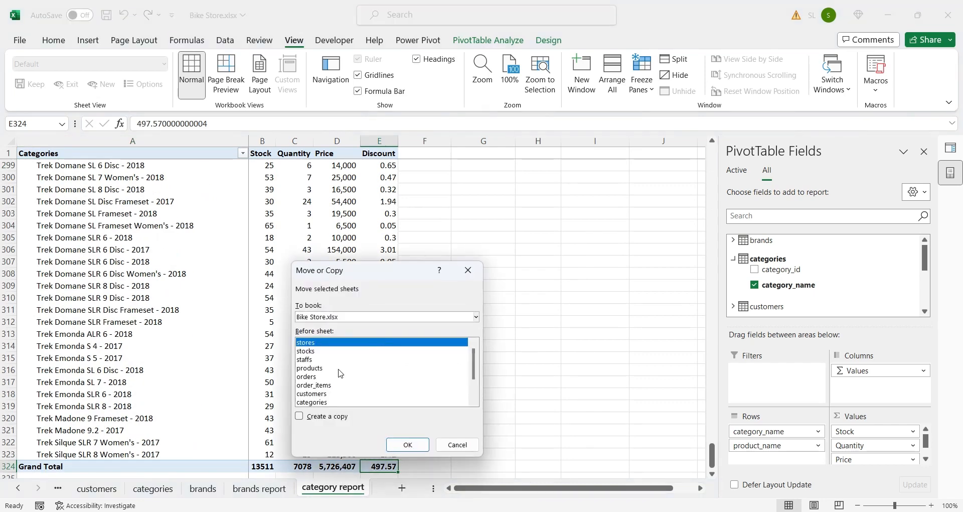
{"action": "scroll", "coordinate": [335, 384], "scroll_direction": "down", "scroll_amount": 2}
{"action": "left_click", "coordinate": [321, 402]}
{"action": "left_click", "coordinate": [312, 415]}
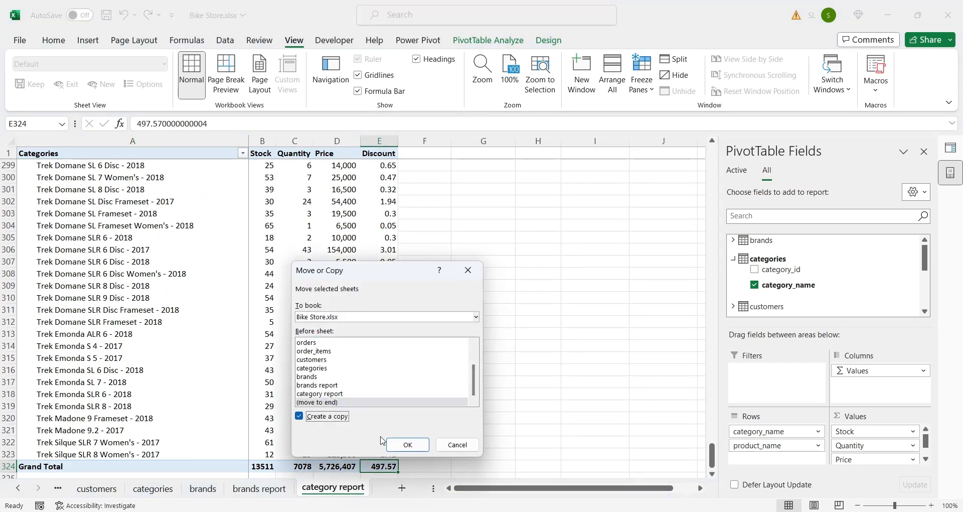
{"action": "left_click", "coordinate": [407, 445]}
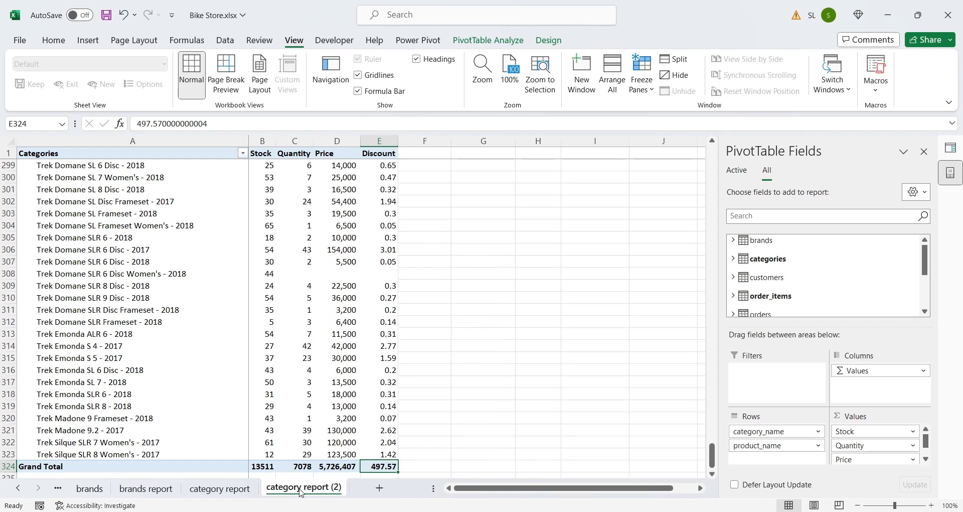
Rename the copied category report sheet as stores report.
{"action": "double_click", "coordinate": [301, 489]}
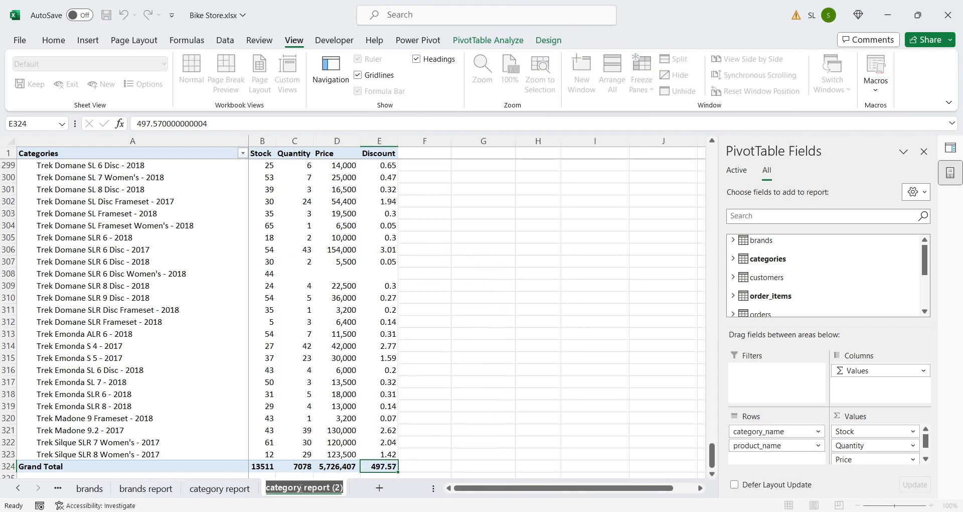
{"action": "left_click", "coordinate": [300, 488]}
{"action": "left_click_drag", "start_coordinate": [300, 487], "coordinate": [268, 488]}
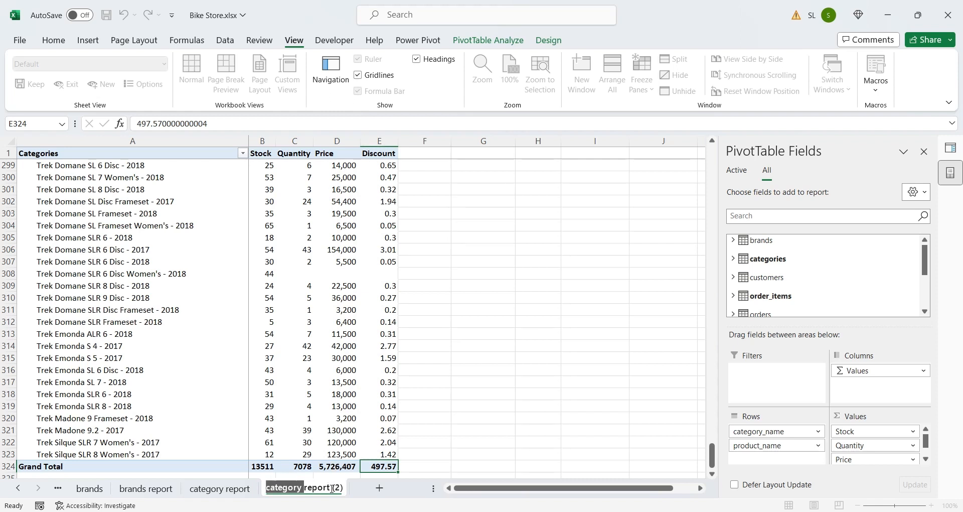
{"action": "type", "text": "S"}
{"action": "key", "text": "BackSpace"}
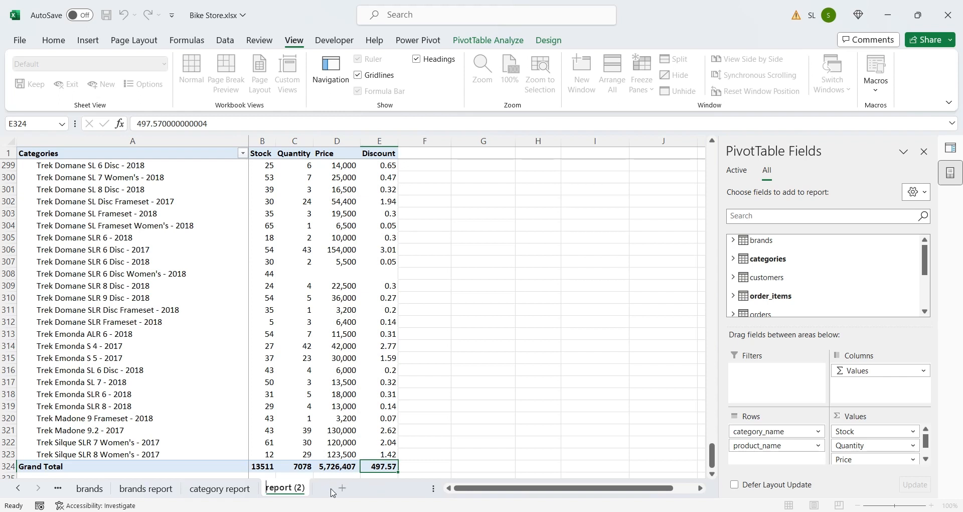
{"action": "type", "text": "stores"}
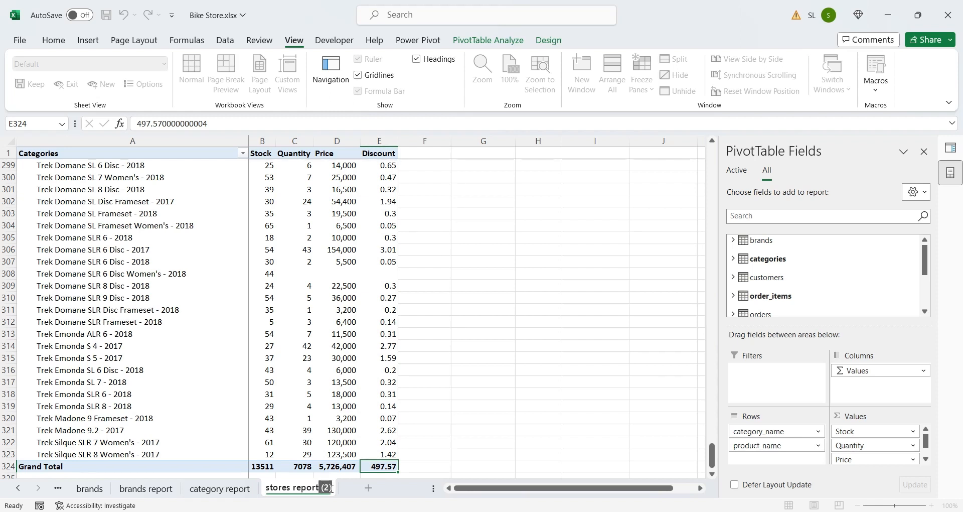
{"action": "key", "text": "BackSpace"}
{"action": "key", "text": "Return"}
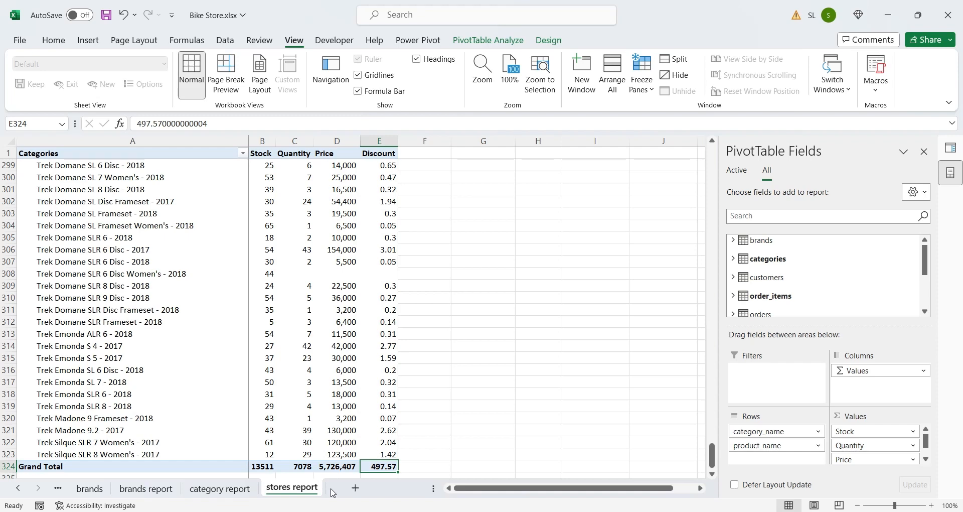
Remove product_name and category_name from the rows of the stores report PivotTable.
{"action": "left_click", "coordinate": [112, 322]}
{"action": "left_click", "coordinate": [295, 297]}
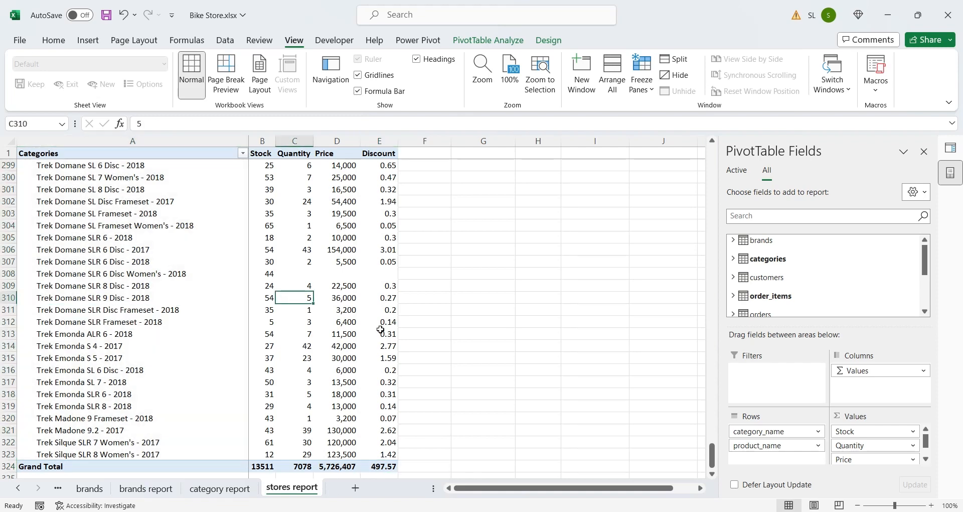
{"action": "left_click", "coordinate": [785, 449]}
{"action": "left_click", "coordinate": [775, 415]}
{"action": "left_click", "coordinate": [775, 427]}
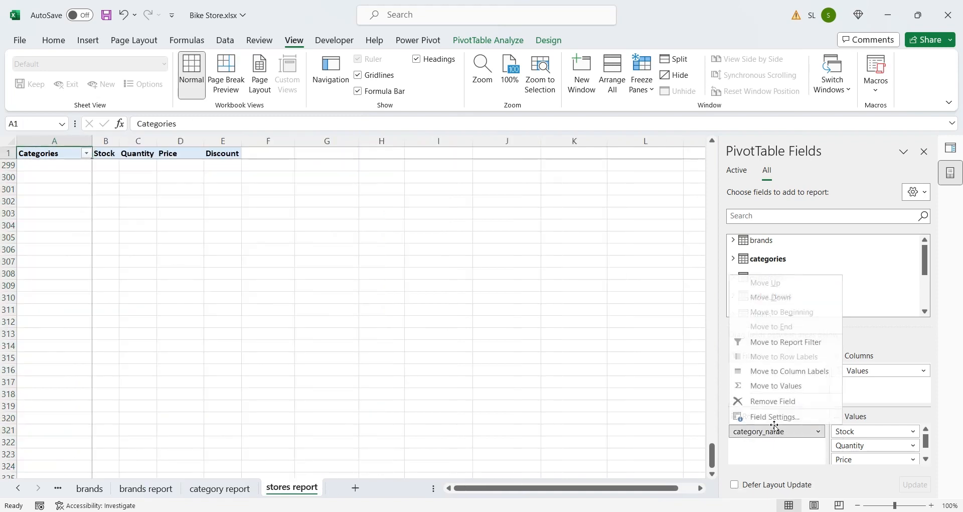
{"action": "left_click", "coordinate": [772, 401]}
{"action": "left_click_drag", "start_coordinate": [712, 454], "coordinate": [721, 146]}
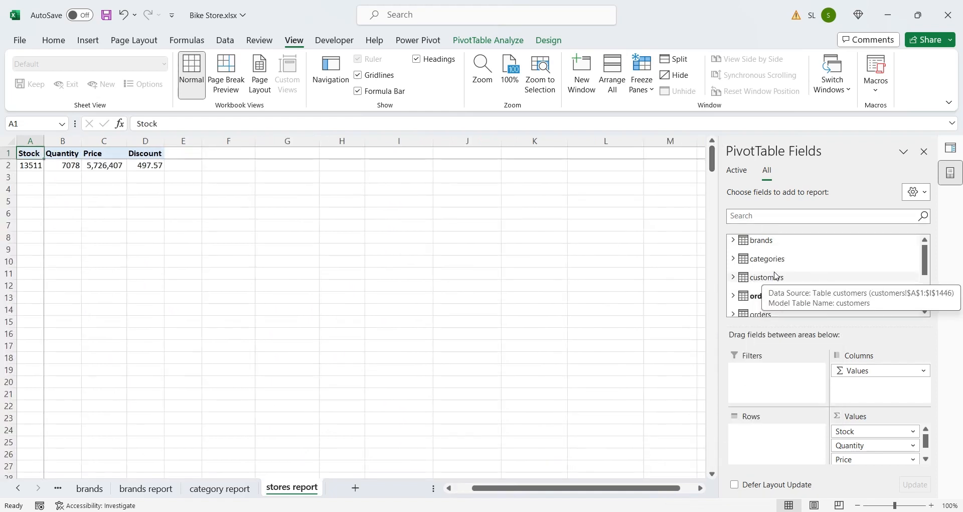
Add first_name from the staffs table to the PivotTable's rows and remove the Stock value.
{"action": "scroll", "coordinate": [776, 276], "scroll_direction": "down", "scroll_amount": 3}
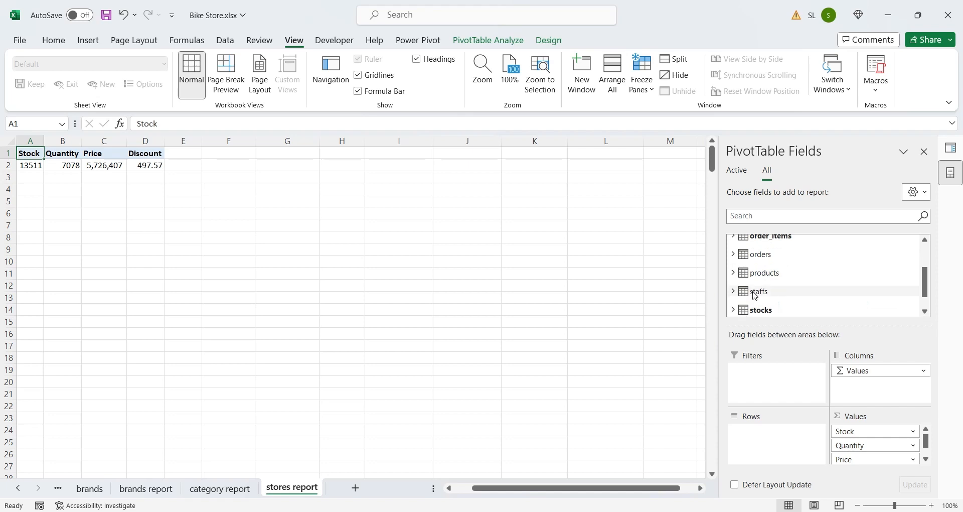
{"action": "left_click", "coordinate": [733, 292]}
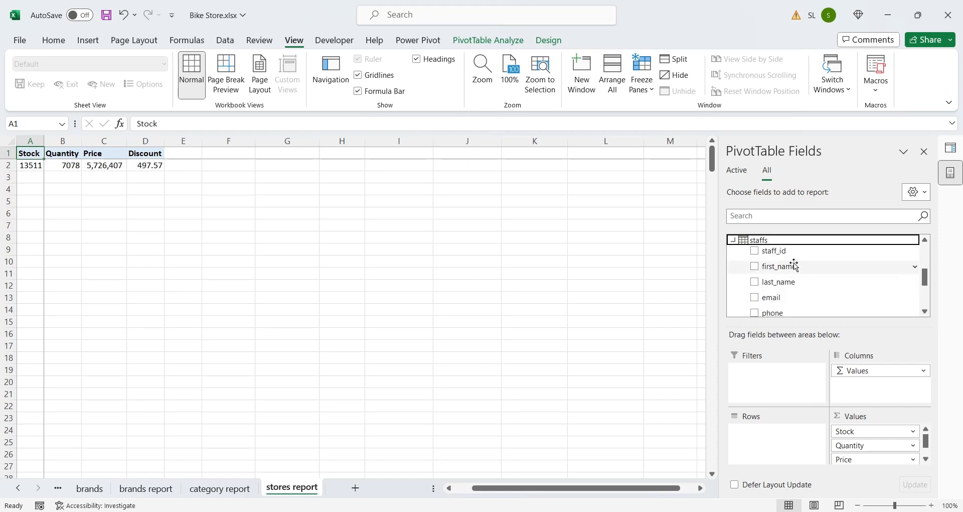
{"action": "left_click_drag", "start_coordinate": [785, 267], "coordinate": [775, 449]}
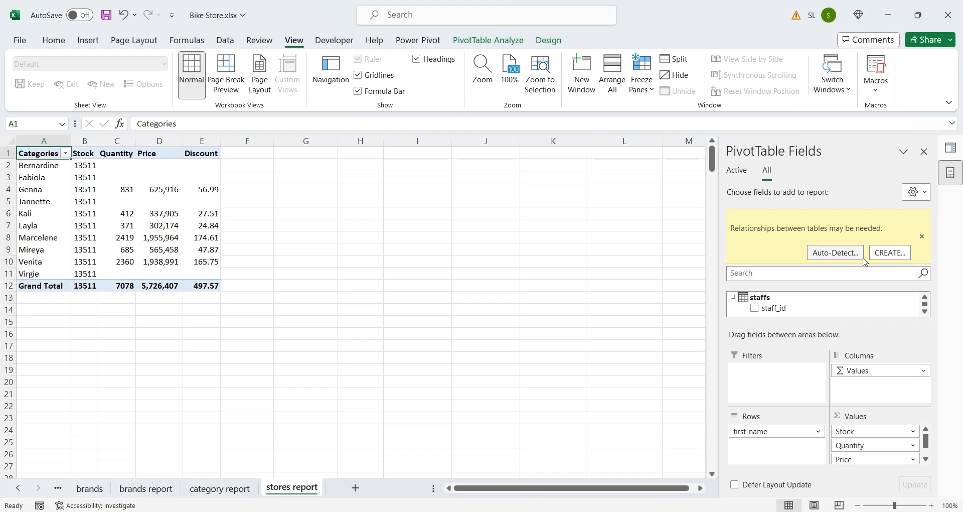
{"action": "left_click", "coordinate": [852, 433]}
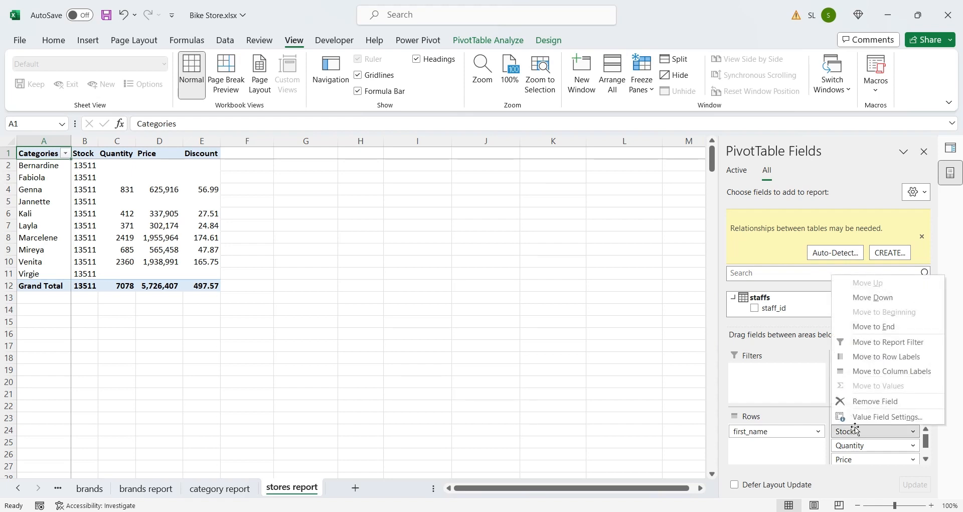
{"action": "left_click", "coordinate": [866, 404]}
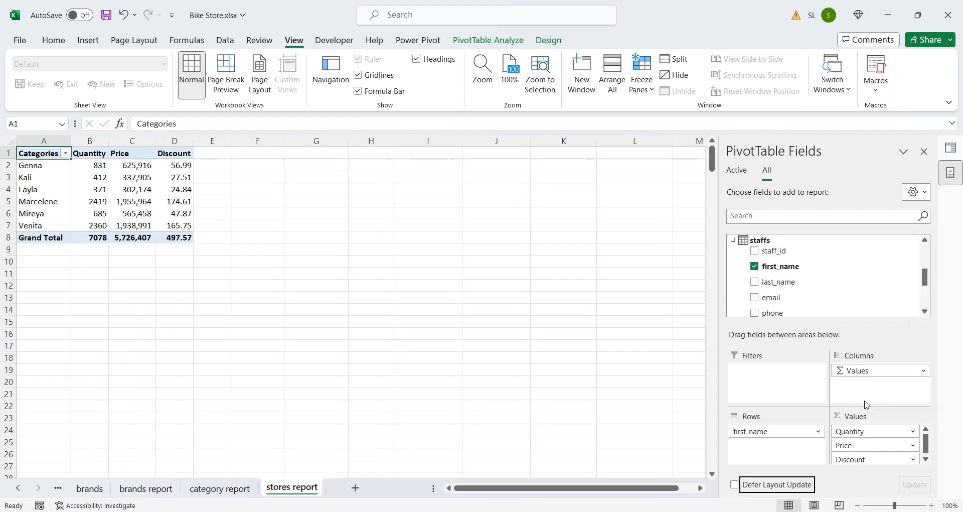
Add store_name from the stores table to the rows above first_name and rename the row heading Stores.
{"action": "double_click", "coordinate": [764, 240]}
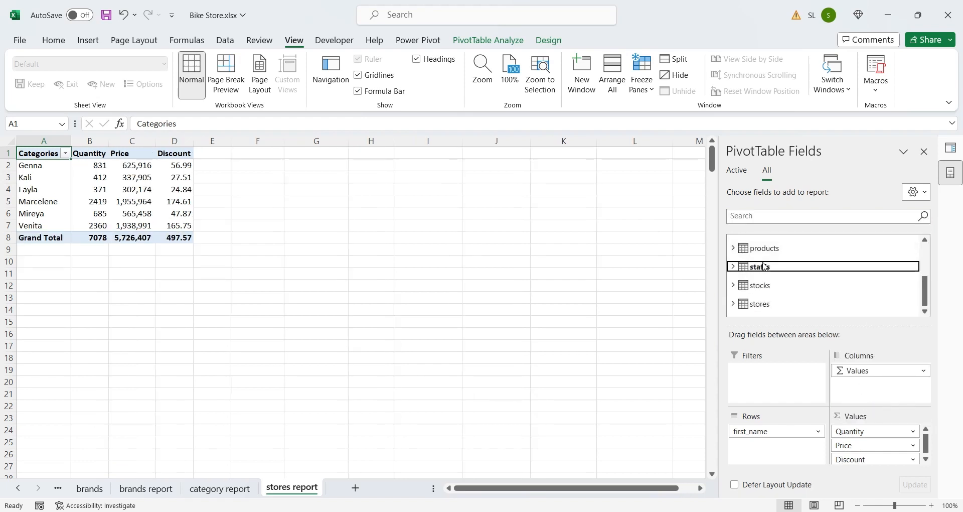
{"action": "double_click", "coordinate": [750, 304]}
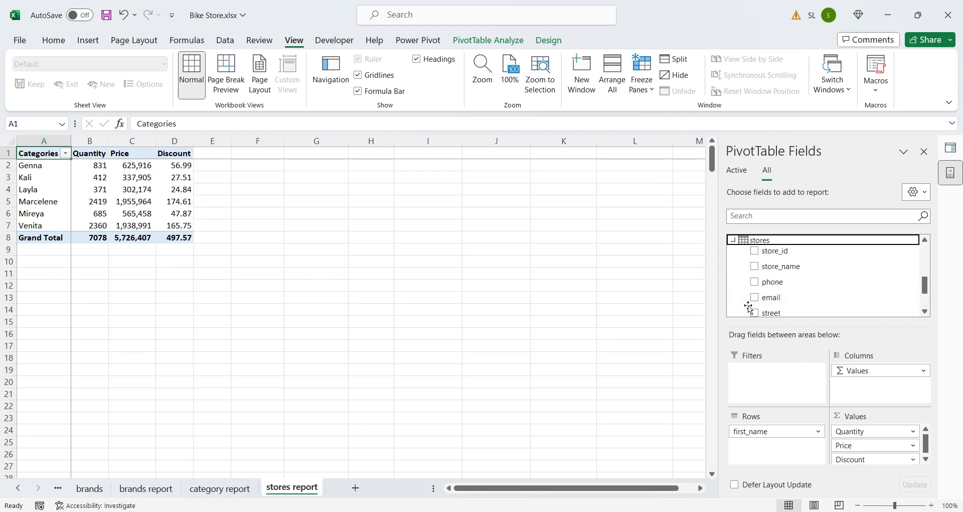
{"action": "left_click_drag", "start_coordinate": [817, 266], "coordinate": [783, 429]}
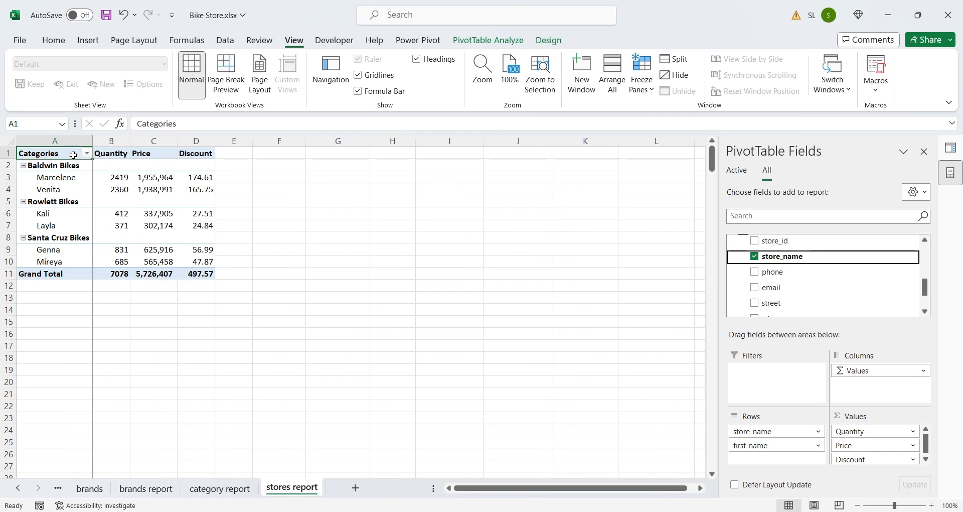
{"action": "type", "text": "Stores"}
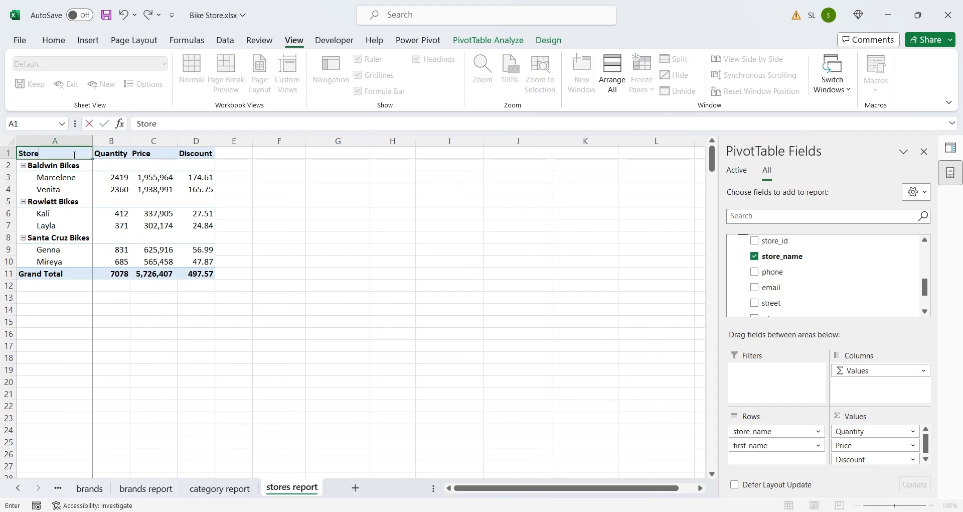
{"action": "key", "text": "Return"}
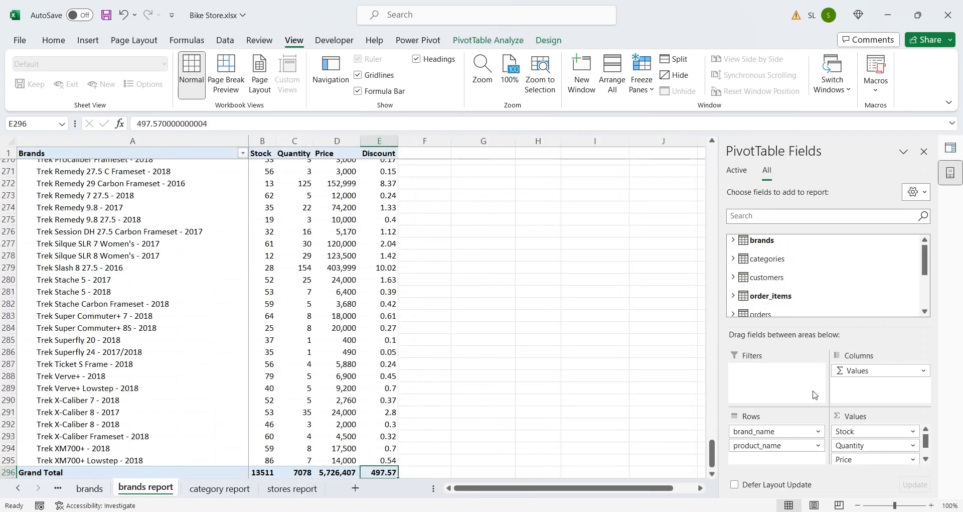
Collapse the entire brand_name field in the brands report PivotTable.
{"action": "left_click_drag", "start_coordinate": [712, 453], "coordinate": [711, 156]}
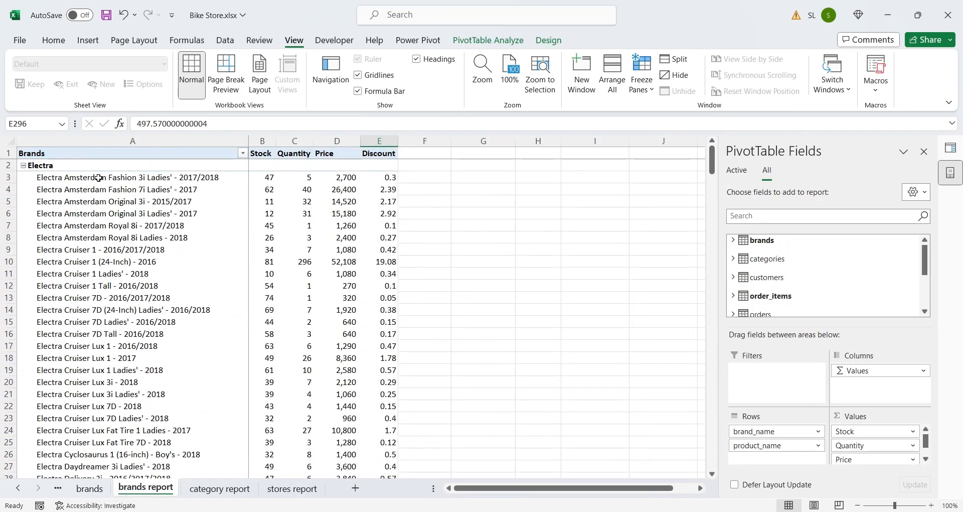
{"action": "right_click", "coordinate": [83, 165]}
{"action": "mouse_move", "coordinate": [155, 261]}
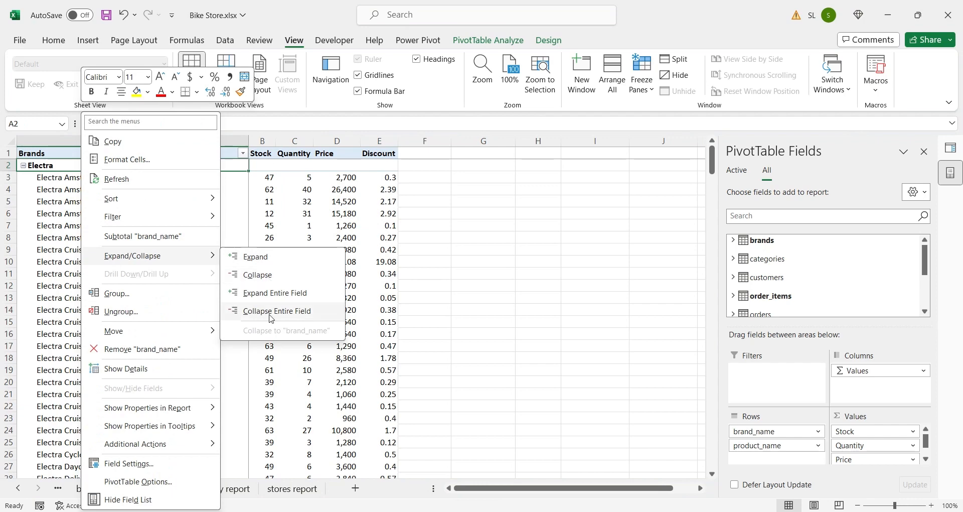
{"action": "left_click", "coordinate": [289, 311]}
Collapse the entire category_name field in the category report PivotTable.
{"action": "left_click", "coordinate": [221, 483]}
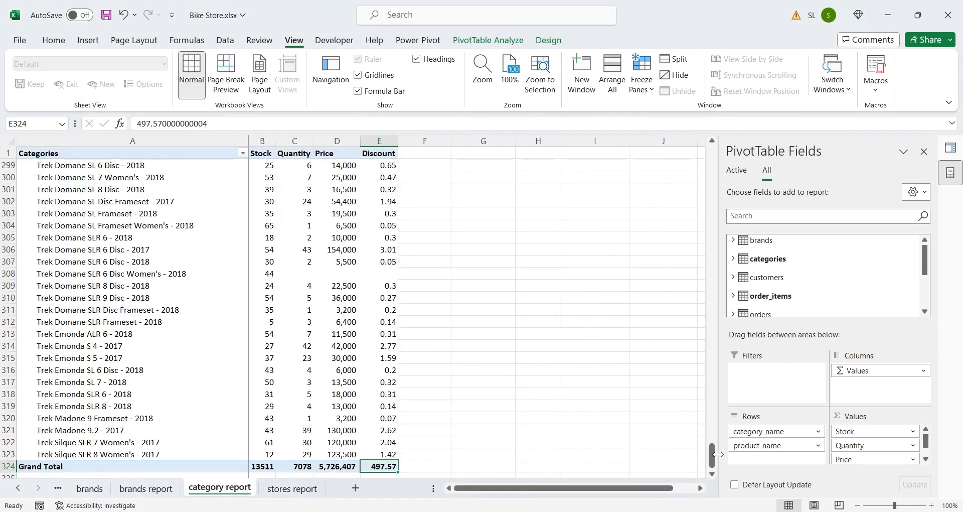
{"action": "left_click_drag", "start_coordinate": [712, 454], "coordinate": [712, 156]}
{"action": "right_click", "coordinate": [146, 165]}
{"action": "mouse_move", "coordinate": [202, 258]}
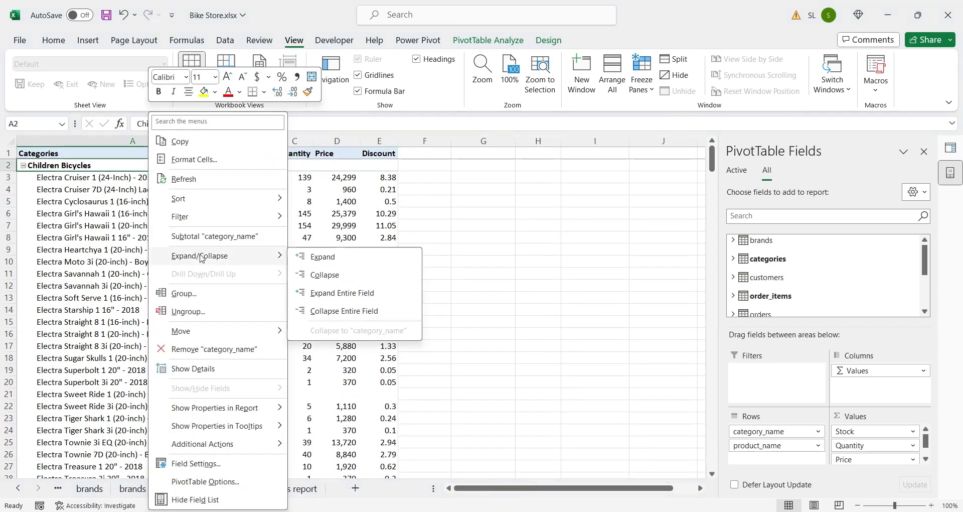
{"action": "left_click", "coordinate": [326, 311]}
Collapse the entire store_name field in the stores report PivotTable.
{"action": "left_click", "coordinate": [292, 488]}
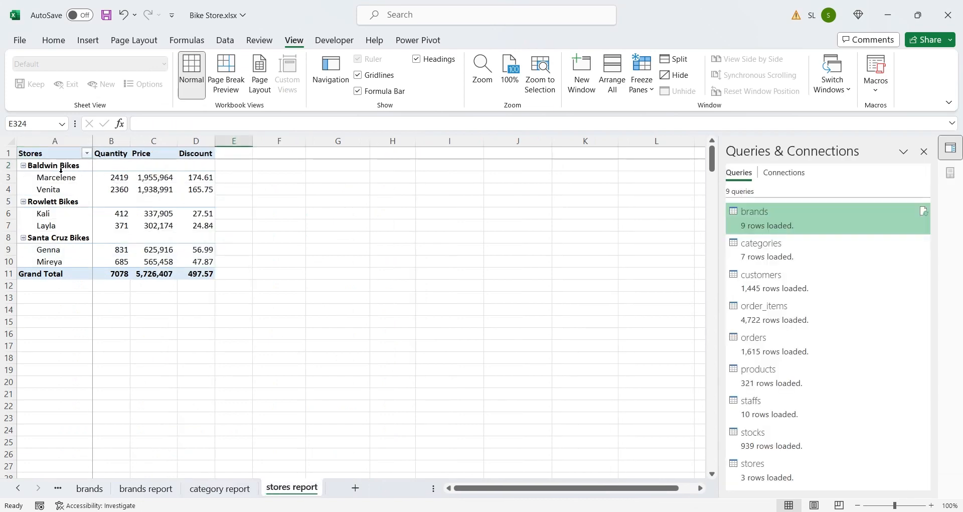
{"action": "right_click", "coordinate": [60, 169]}
{"action": "mouse_move", "coordinate": [191, 256]}
{"action": "left_click", "coordinate": [230, 312]}
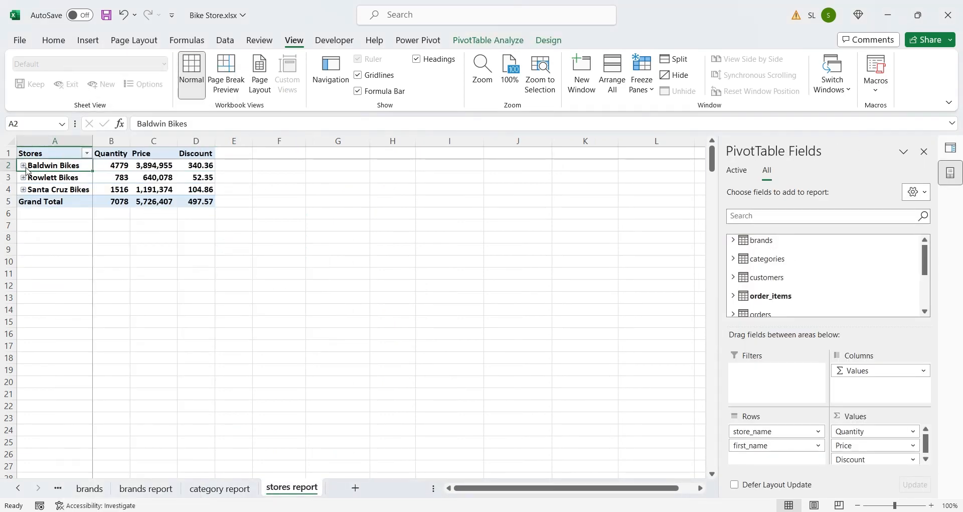
Briefly expand and re-collapse Rowlett Bikes and Santa Cruz Bikes to check their staff rows.
{"action": "left_click", "coordinate": [23, 177]}
{"action": "left_click", "coordinate": [23, 177]}
{"action": "left_click", "coordinate": [23, 189]}
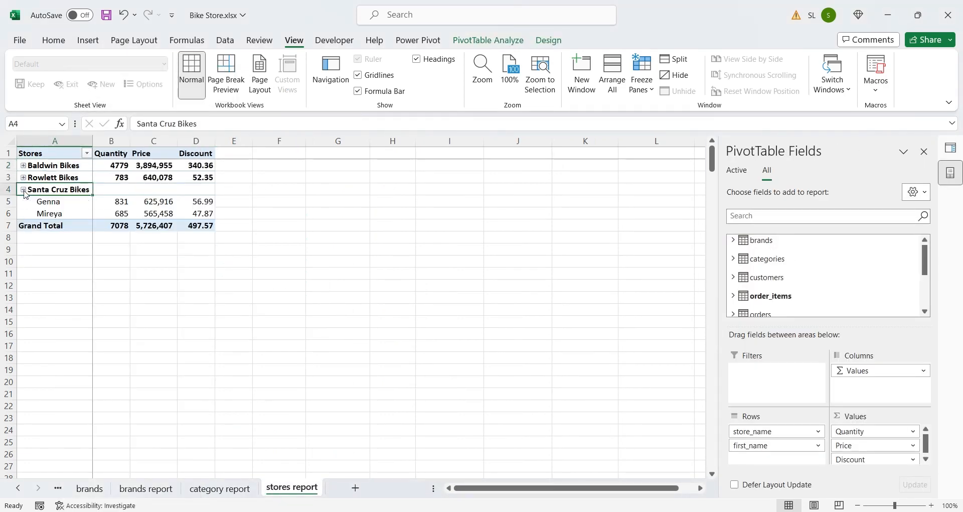
{"action": "left_click", "coordinate": [24, 189]}
{"action": "left_click", "coordinate": [140, 189]}
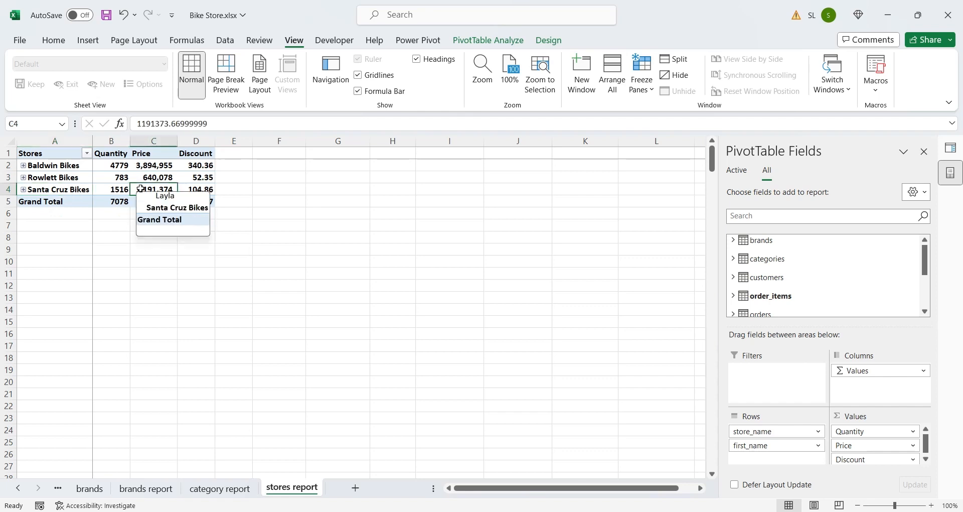
{"action": "left_click", "coordinate": [55, 177]}
Create a copy of the stores report sheet at the end of the workbook.
{"action": "right_click", "coordinate": [179, 487]}
{"action": "left_click", "coordinate": [220, 347]}
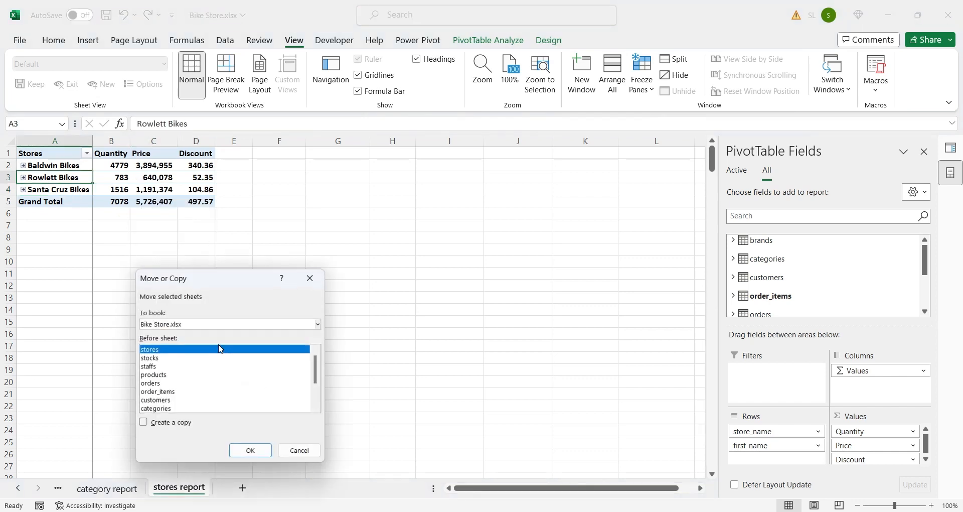
{"action": "scroll", "coordinate": [220, 377], "scroll_direction": "down", "scroll_amount": 2}
{"action": "left_click", "coordinate": [165, 409]}
{"action": "left_click", "coordinate": [166, 423]}
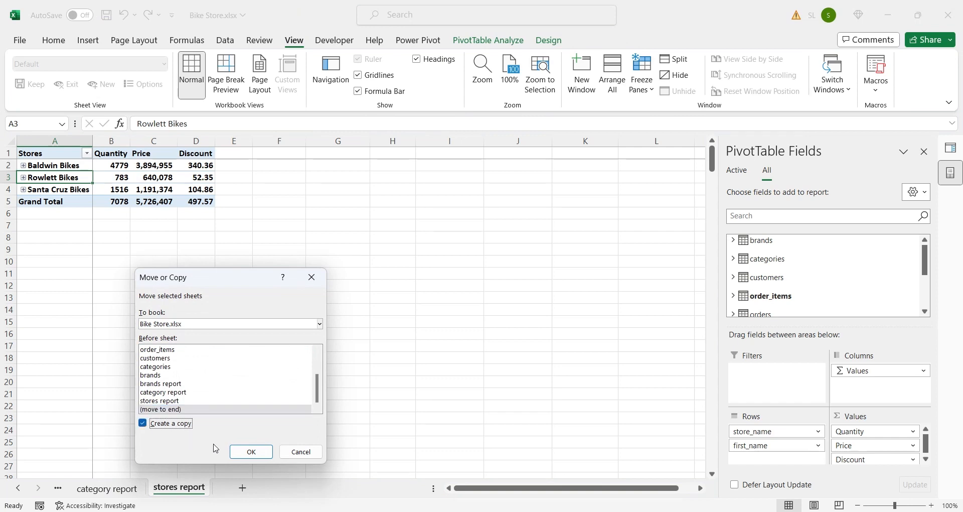
{"action": "left_click", "coordinate": [251, 451]}
Rename the copied stores report sheet as stores and brands report.
{"action": "double_click", "coordinate": [247, 493]}
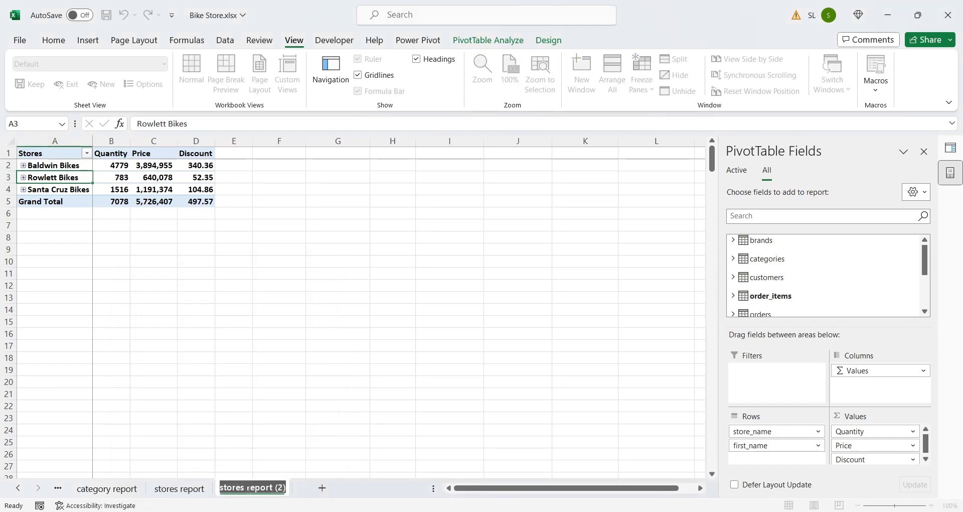
{"action": "left_click", "coordinate": [249, 487]}
{"action": "type", "text": "and brand"}
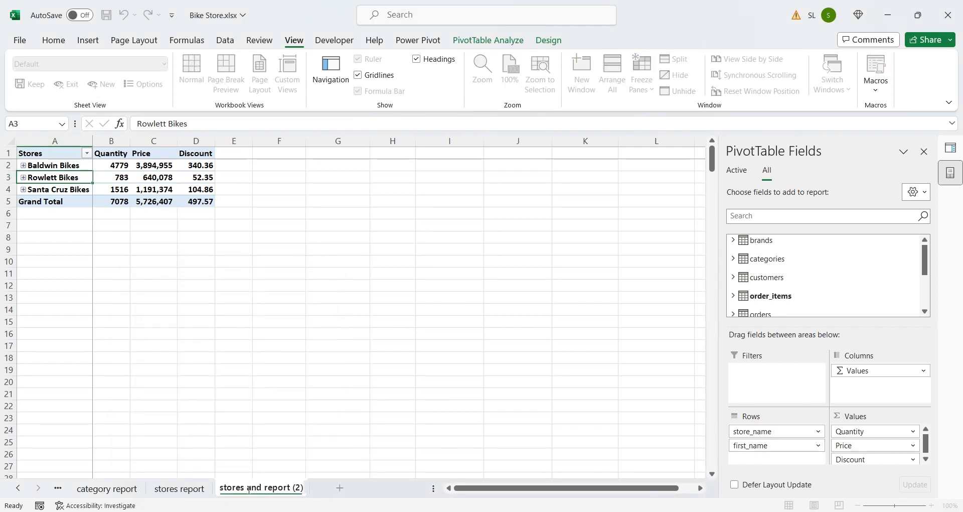
{"action": "type", "text": "s"}
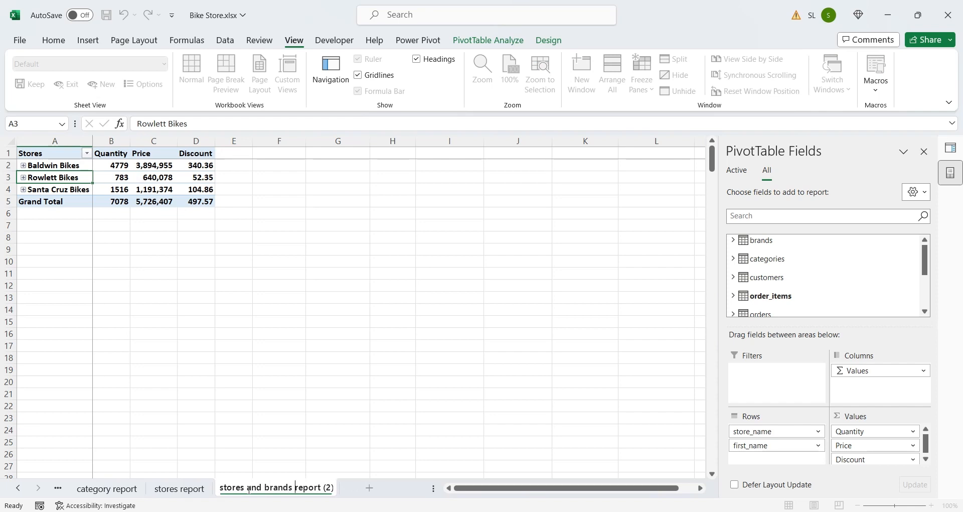
{"action": "key", "text": "shift+Left"}
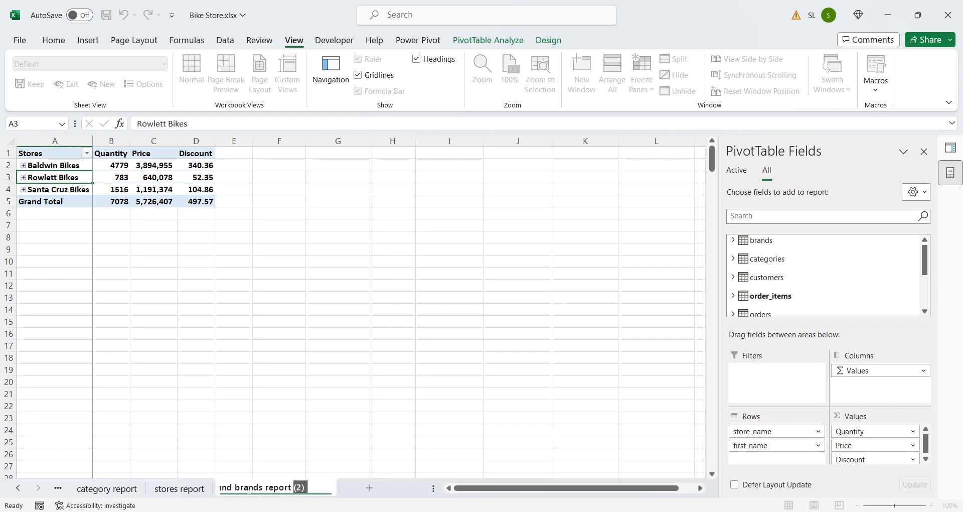
{"action": "key", "text": "BackSpace"}
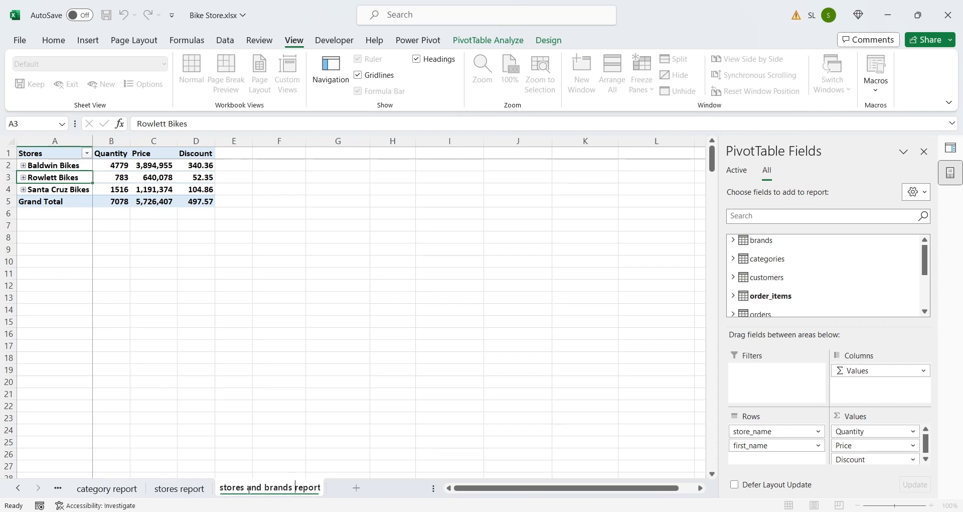
{"action": "key", "text": "Return"}
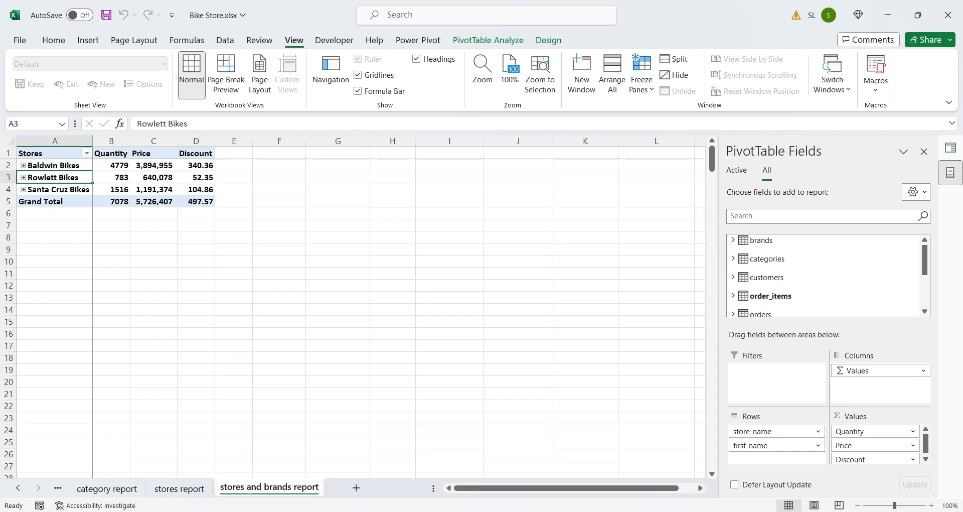
Expand Santa Cruz Bikes, Rowlett Bikes and Baldwin Bikes in the stores and brands report to show their staff rows.
{"action": "left_click", "coordinate": [171, 190]}
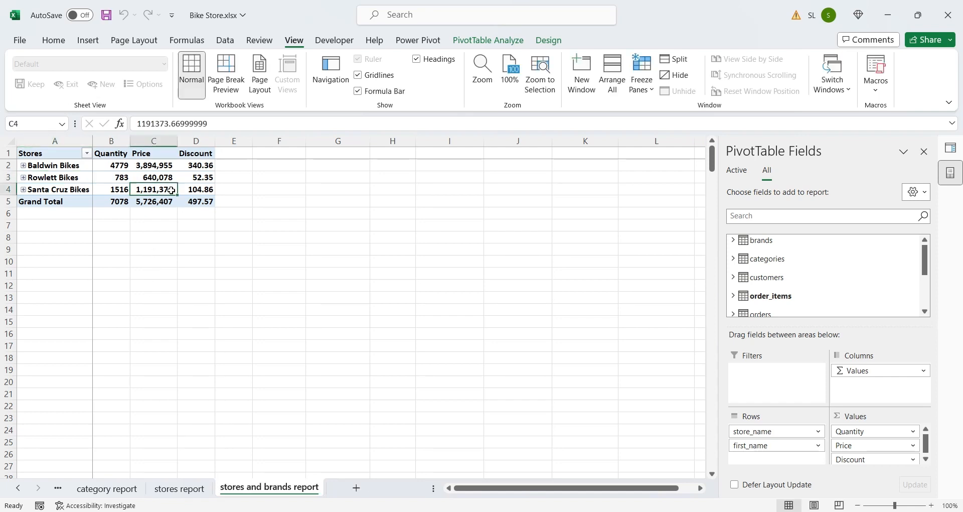
{"action": "left_click", "coordinate": [23, 189]}
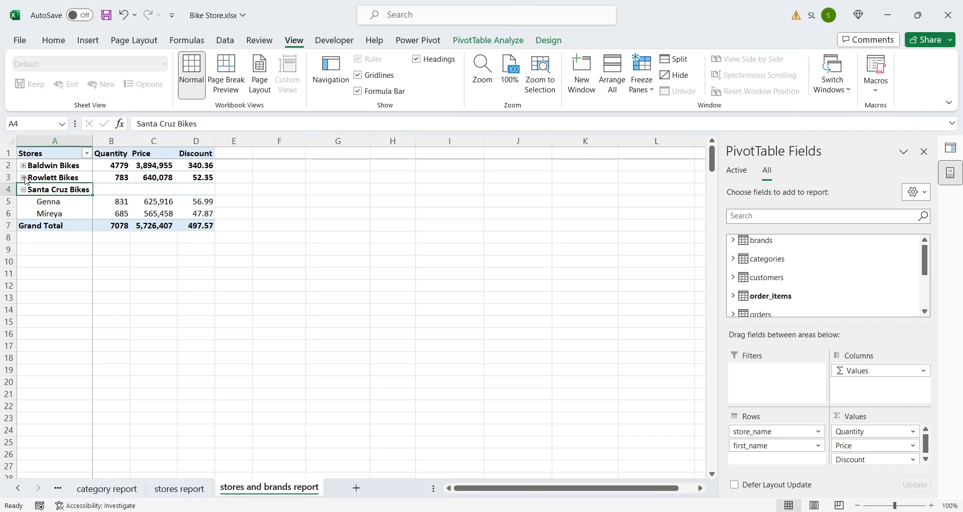
{"action": "left_click", "coordinate": [23, 177]}
{"action": "left_click", "coordinate": [23, 165]}
{"action": "left_click", "coordinate": [181, 214]}
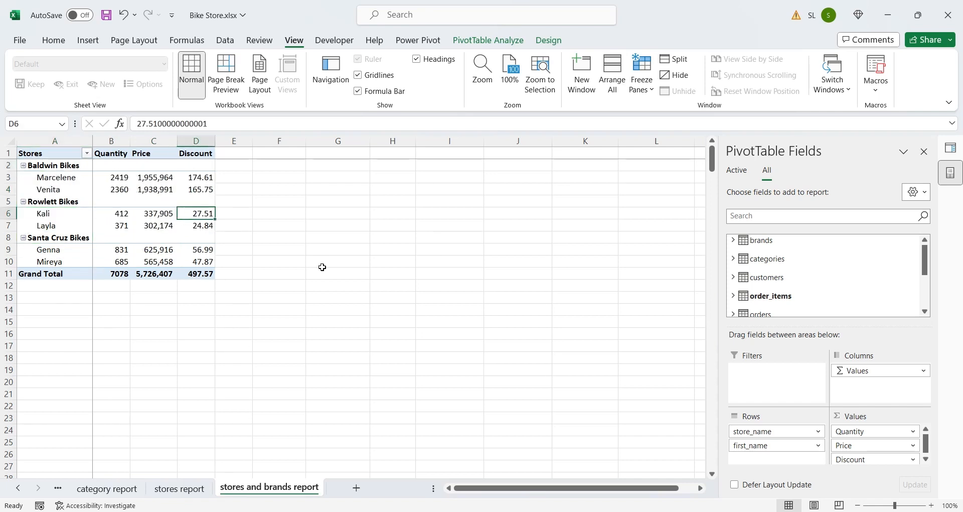
Remove the Quantity and Discount values from the stores and brands report PivotTable, keeping only Price.
{"action": "left_click", "coordinate": [850, 438]}
{"action": "left_click", "coordinate": [855, 400]}
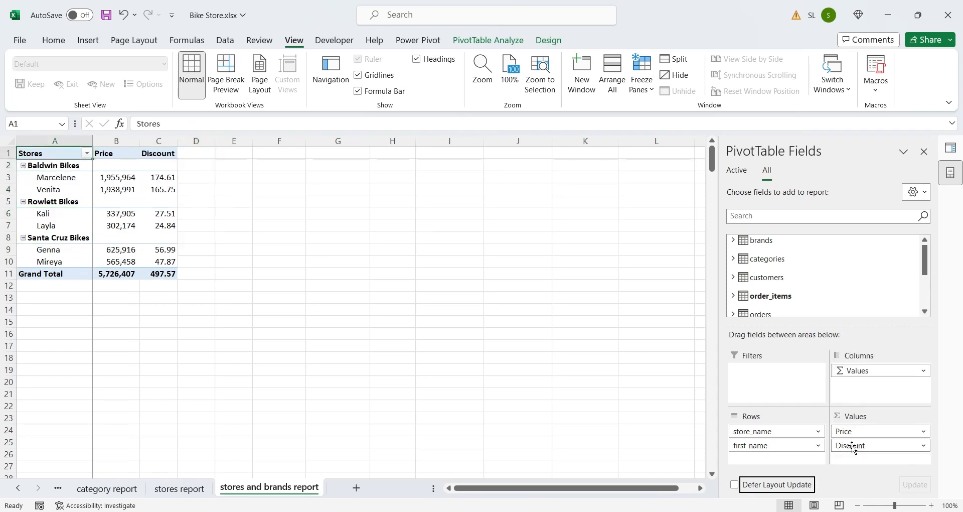
{"action": "left_click", "coordinate": [852, 445]}
{"action": "left_click", "coordinate": [859, 415]}
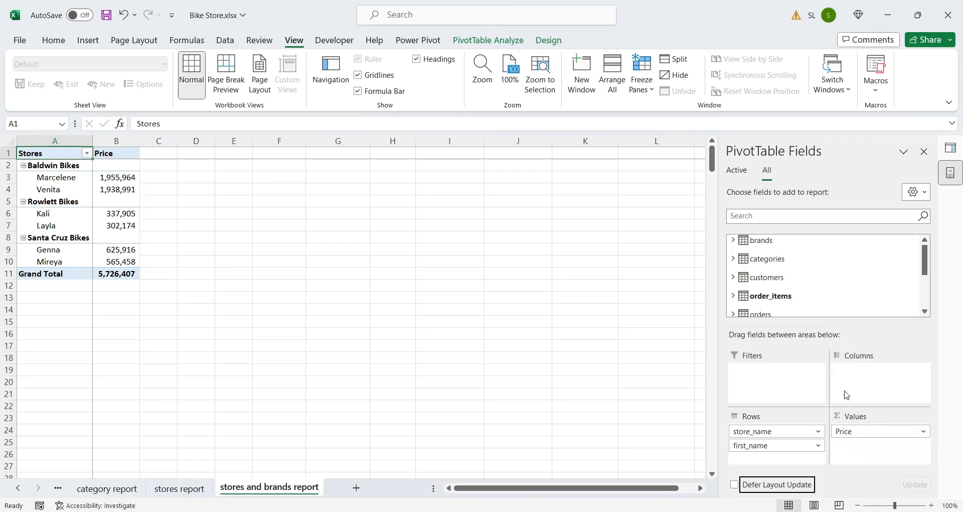
Add brand_name from the brands table to the PivotTable's columns.
{"action": "left_click", "coordinate": [733, 241]}
{"action": "left_click_drag", "start_coordinate": [783, 268], "coordinate": [875, 379]}
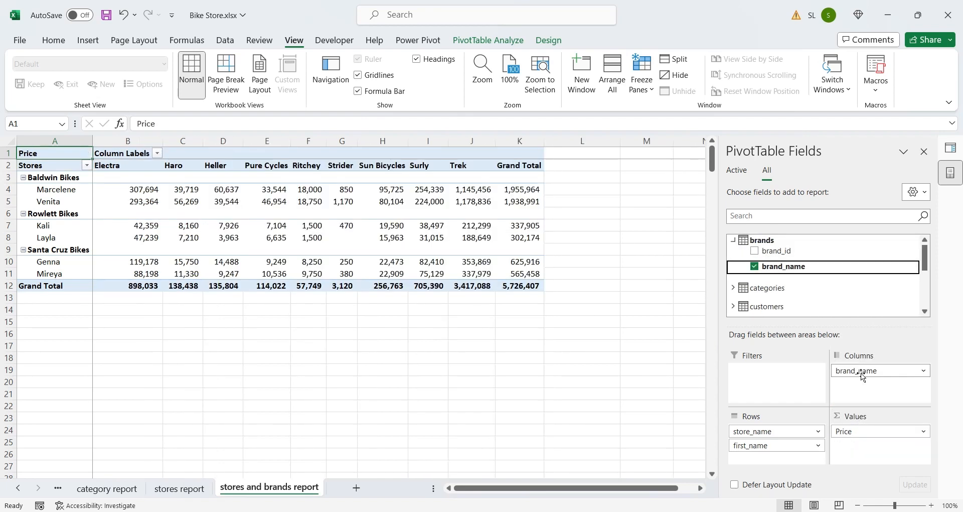
{"action": "left_click", "coordinate": [407, 251]}
Turn on subtotals for the store_name field in the stores and brands report PivotTable.
{"action": "right_click", "coordinate": [67, 181]}
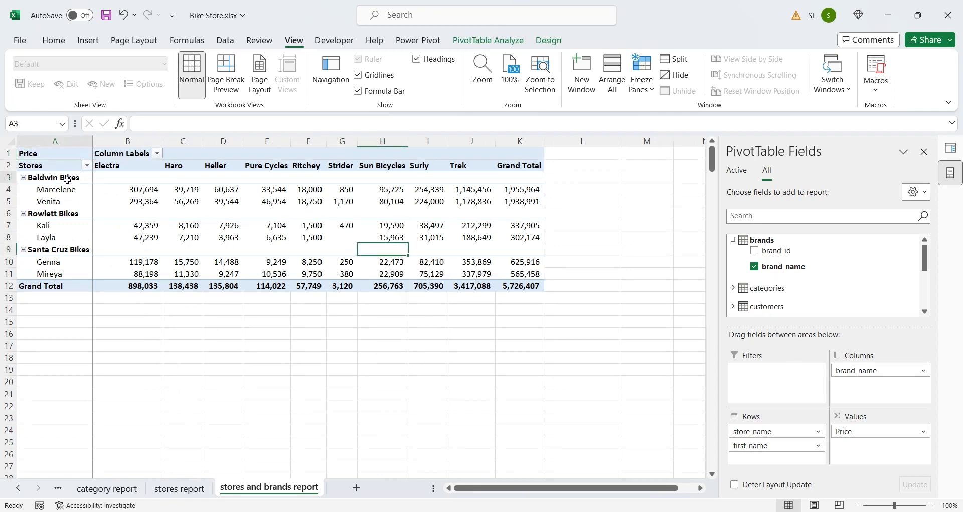
{"action": "mouse_move", "coordinate": [142, 339]}
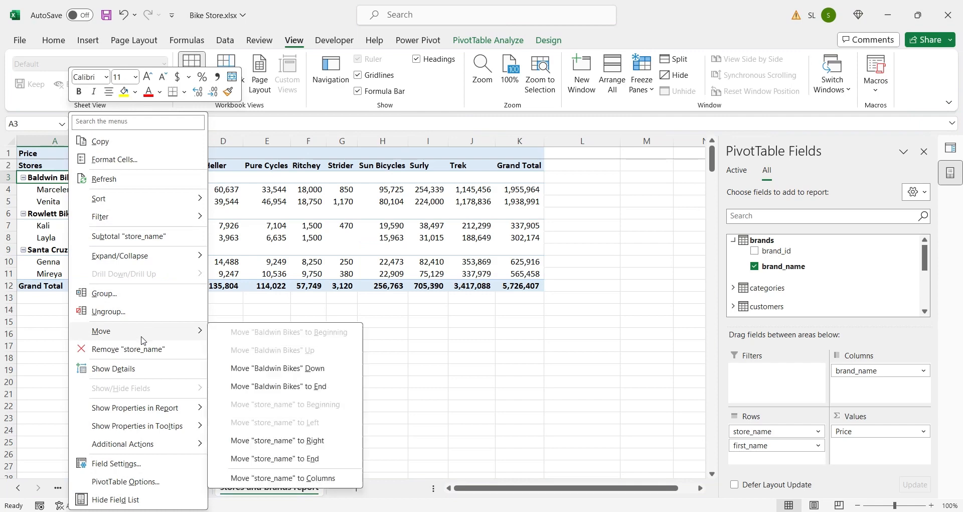
{"action": "left_click", "coordinate": [148, 240]}
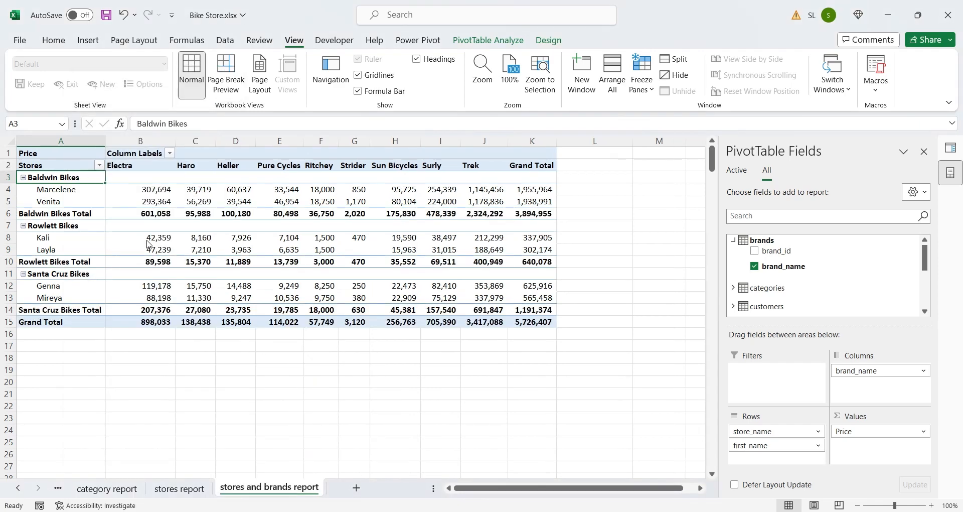
{"action": "left_click", "coordinate": [220, 219]}
{"action": "left_click", "coordinate": [522, 318]}
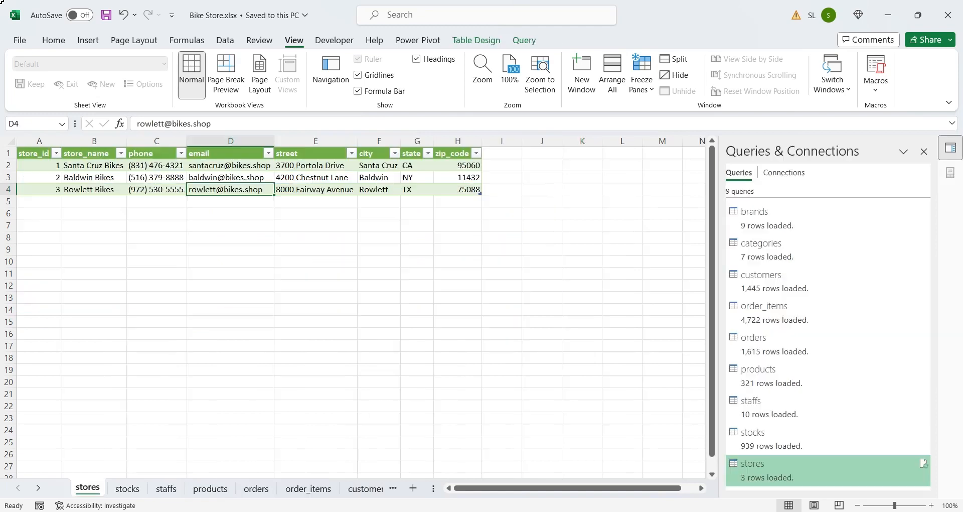
Review every sheet in order, from the stores table through to the stores and brands report.
{"action": "key", "text": "ctrl+Page_Down"}
{"action": "key", "text": "ctrl+Page_Down"}
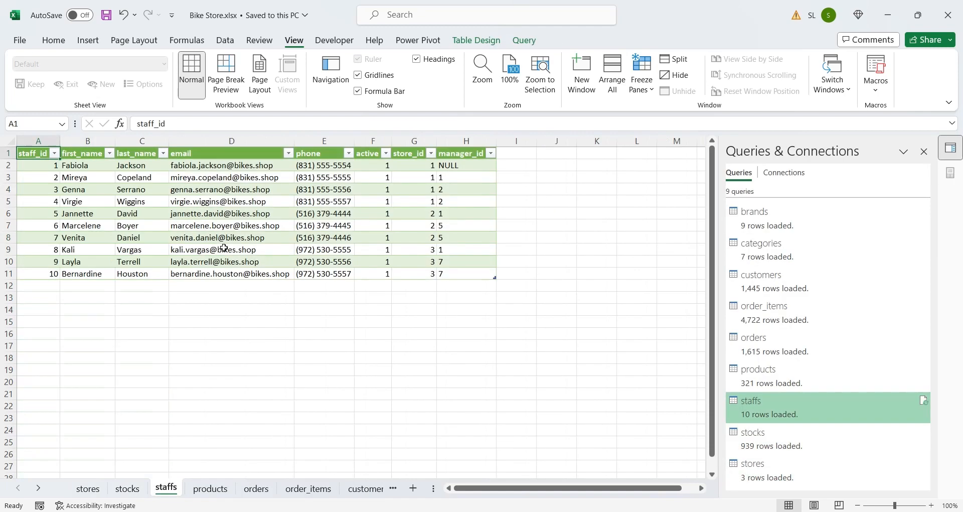
{"action": "key", "text": "ctrl+Page_Down"}
{"action": "key", "text": "ctrl+Page_Down"}
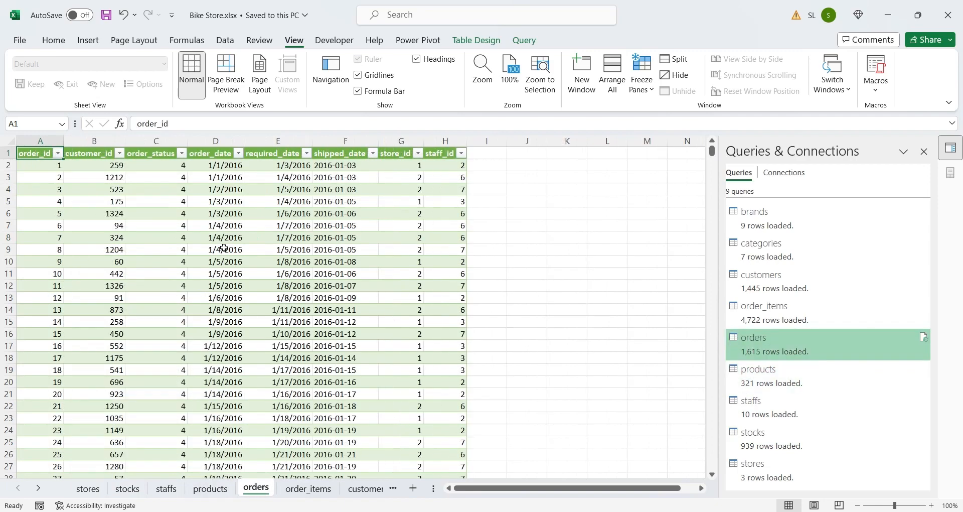
{"action": "key", "text": "ctrl+Page_Down"}
{"action": "key", "text": "ctrl+Page_Down"}
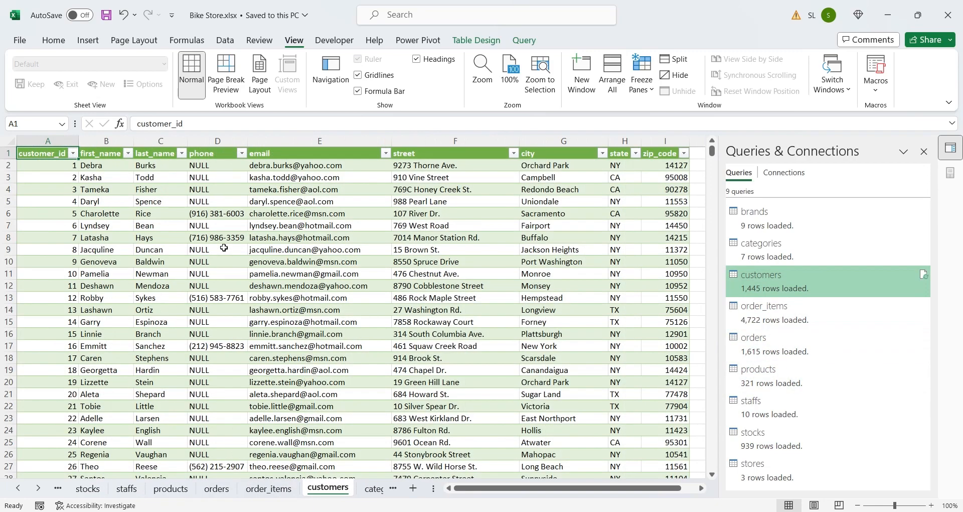
{"action": "key", "text": "ctrl+Page_Down"}
{"action": "key", "text": "ctrl+Page_Down"}
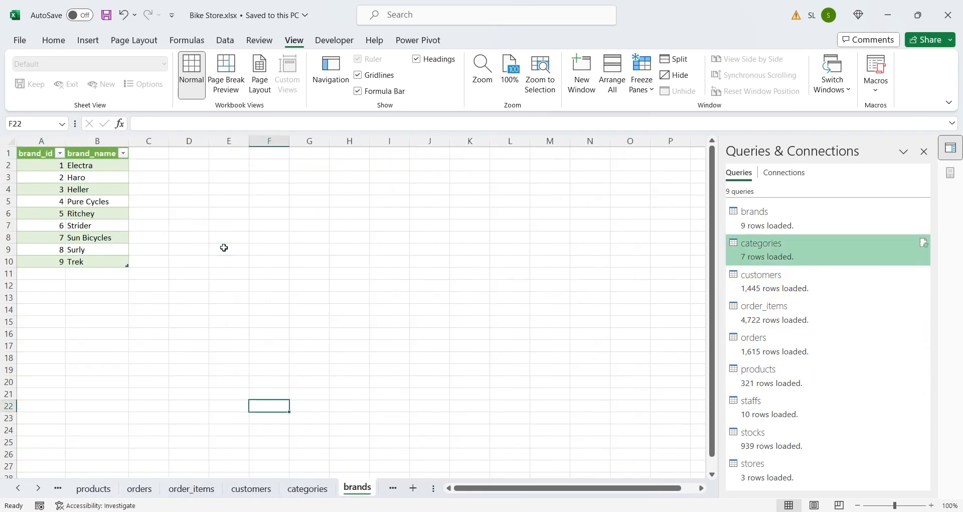
{"action": "key", "text": "ctrl+Page_Down"}
{"action": "key", "text": "ctrl+Page_Down"}
{"action": "key", "text": "ctrl+Page_Down"}
{"action": "key", "text": "ctrl+Page_Down"}
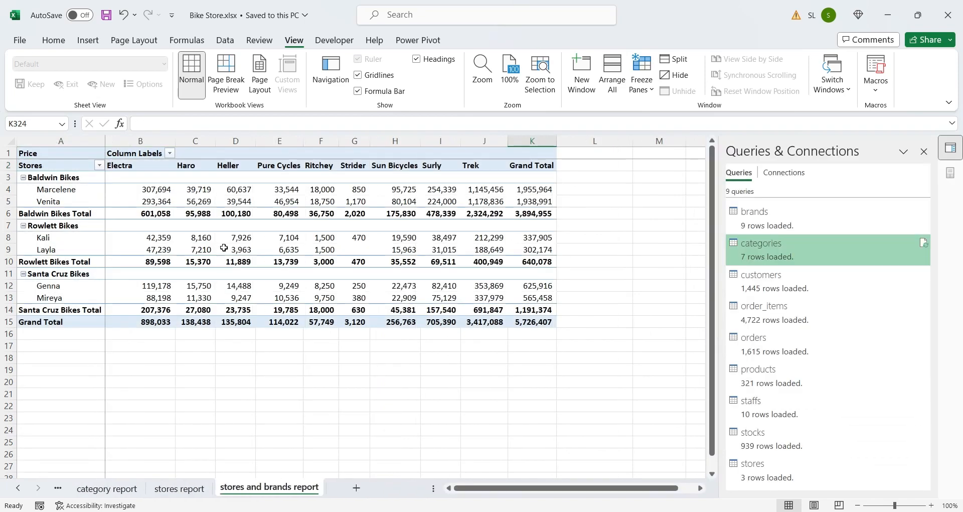
Review the sheets in reverse order, from the stores and brands report back to the stores table.
{"action": "key", "text": "ctrl+Page_Up"}
{"action": "key", "text": "ctrl+Page_Up"}
{"action": "key", "text": "ctrl+Page_Up"}
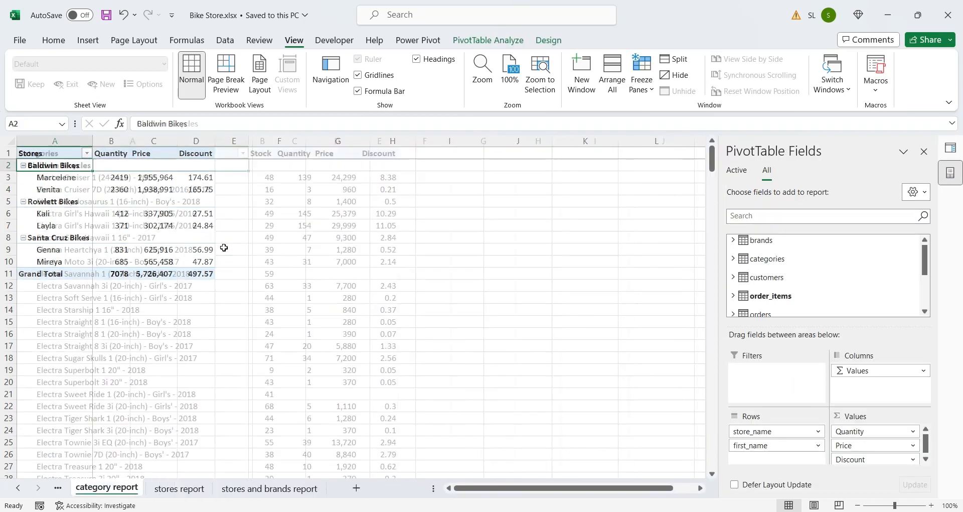
{"action": "key", "text": "ctrl+Page_Up"}
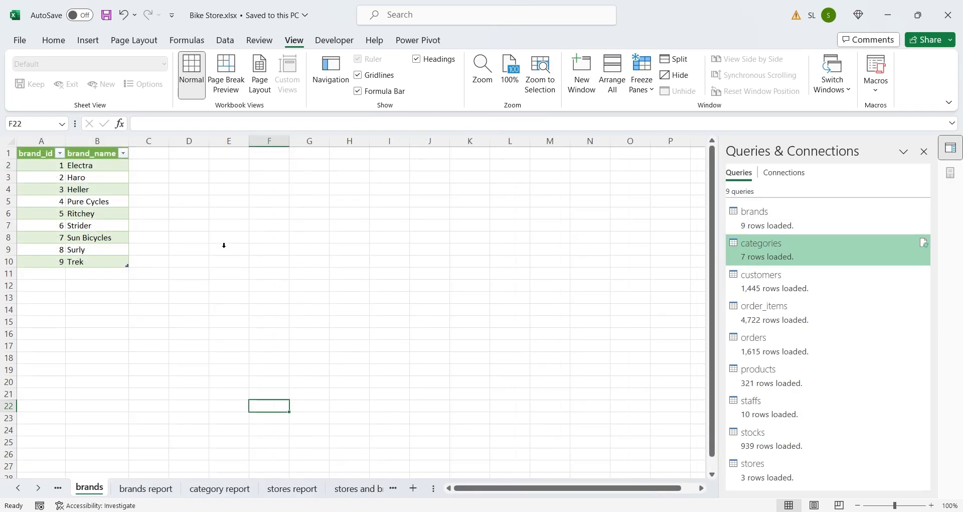
{"action": "key", "text": "ctrl+Page_Up"}
{"action": "key", "text": "ctrl+Page_Up"}
{"action": "key", "text": "ctrl+Page_Up"}
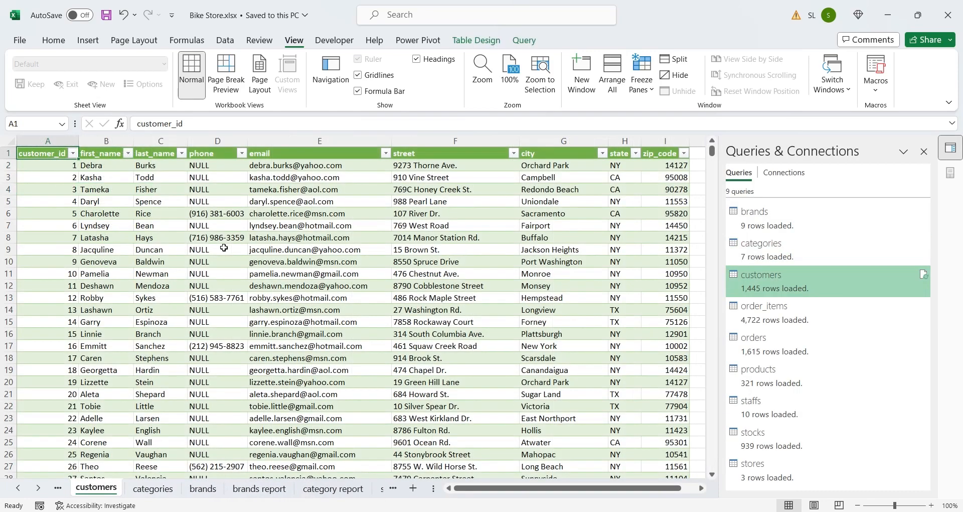
{"action": "key", "text": "ctrl+Page_Up"}
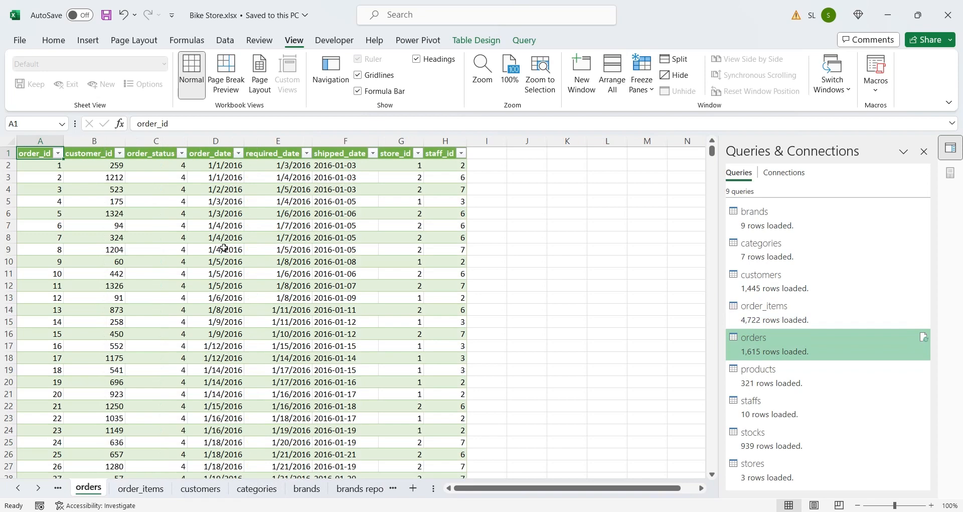
{"action": "key", "text": "ctrl+Page_Up"}
{"action": "key", "text": "ctrl+Page_Up"}
{"action": "key", "text": "ctrl+Page_Up"}
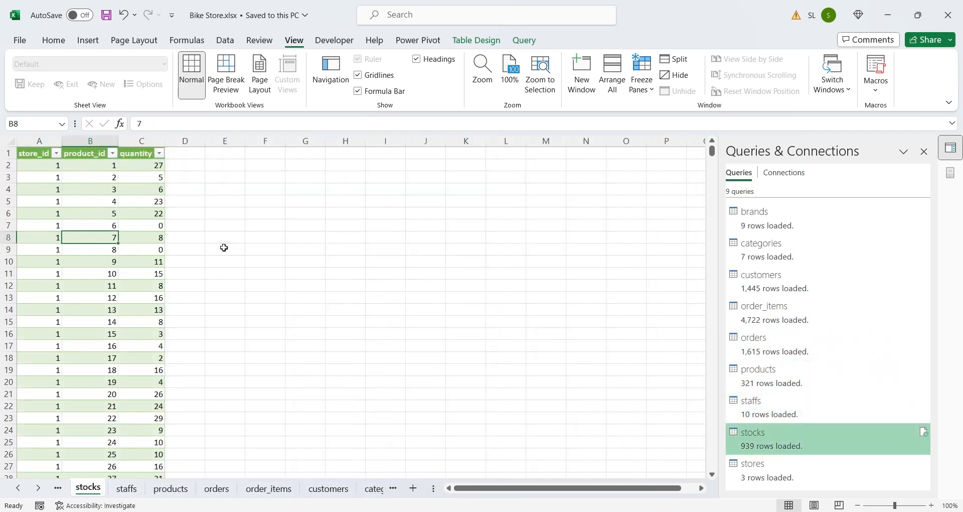
{"action": "key", "text": "ctrl+Page_Up"}
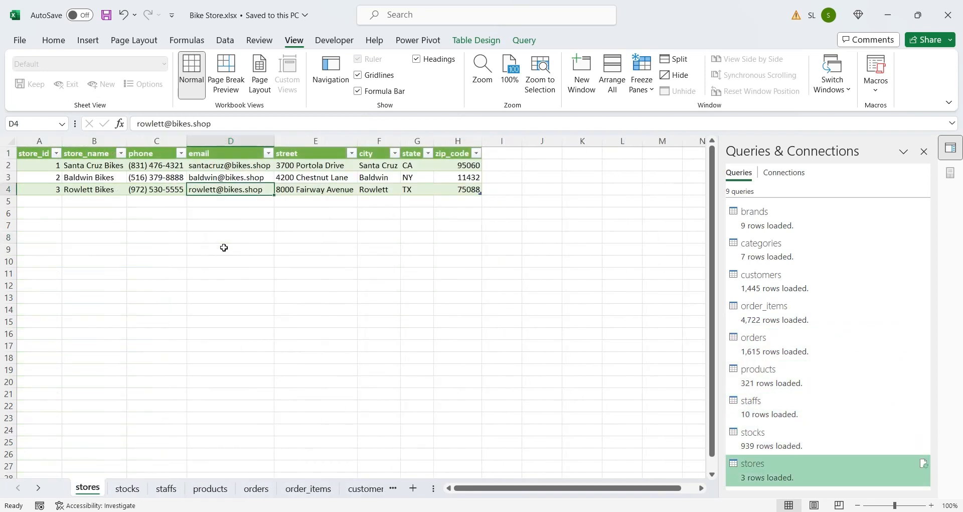